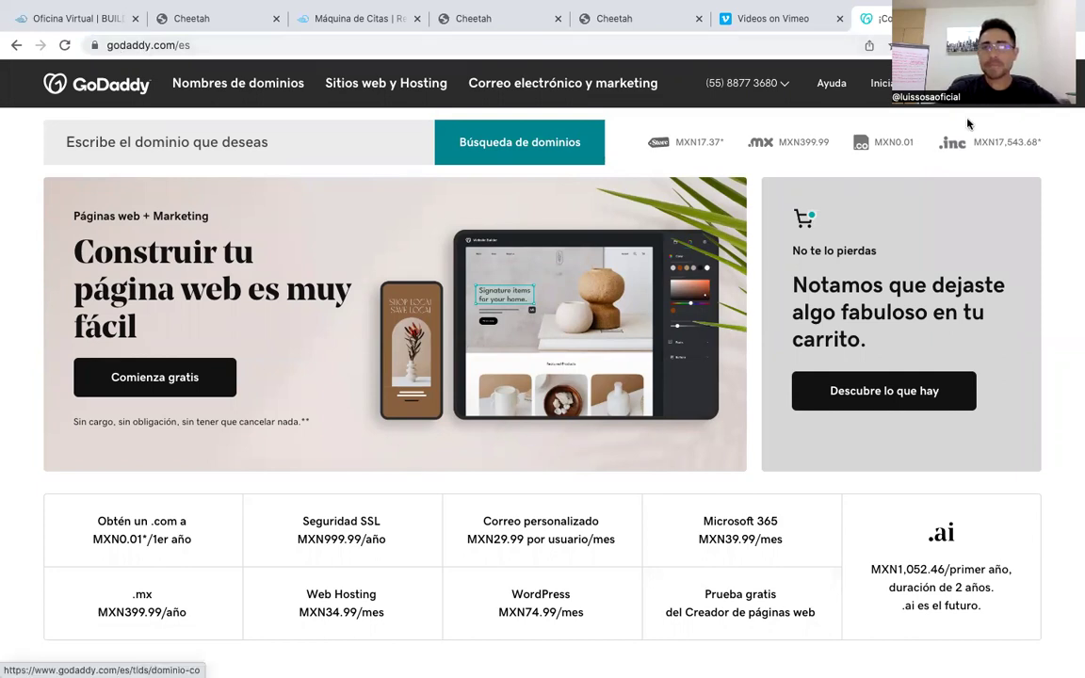
- Enter 'maquinadecitas' in the GoDaddy homepage domain search box
{"action": "left_click", "coordinate": [314, 141]}
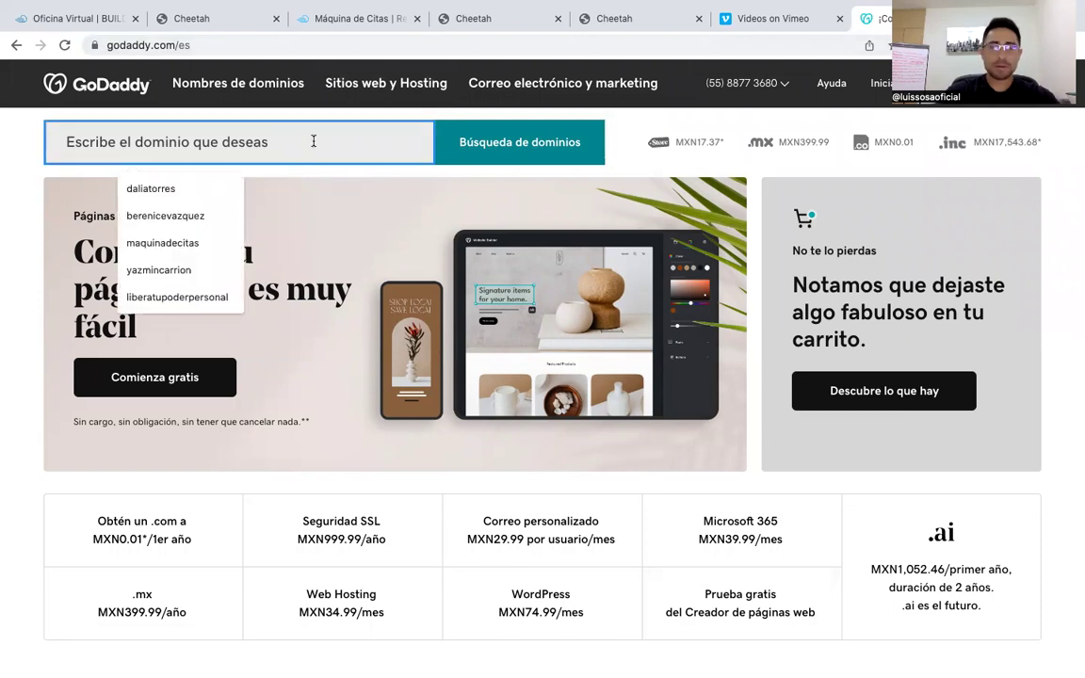
{"action": "type", "text": "maquinadecitas"}
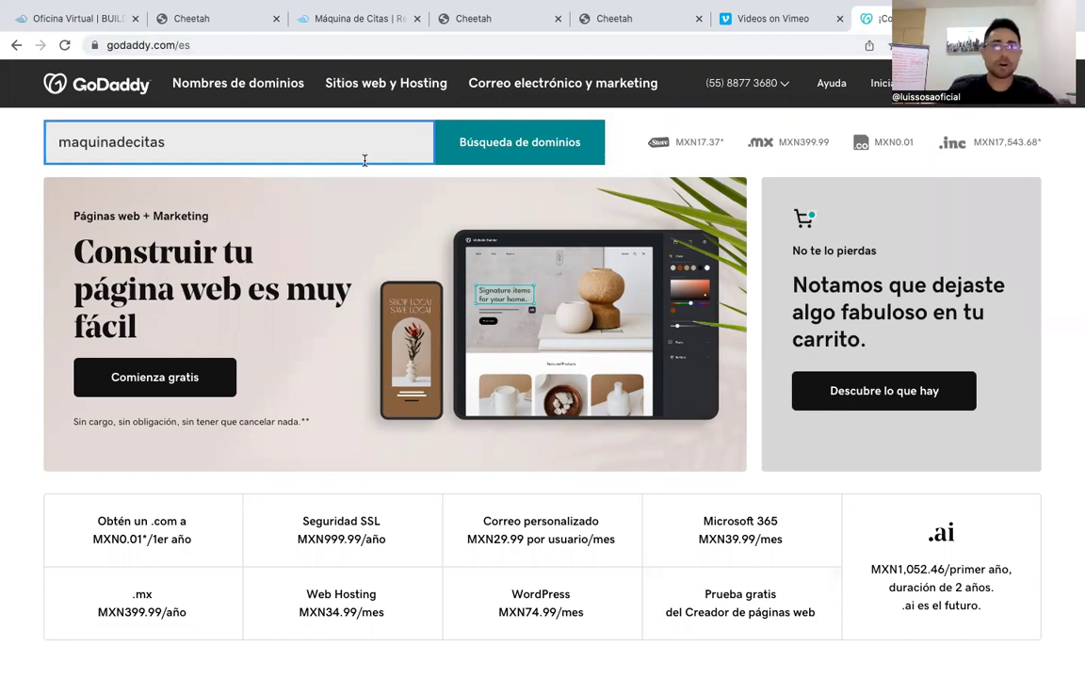
- Search for maquinadecitas, add maquinadecitas.com to the cart, and continue to the protection offer
{"action": "left_click", "coordinate": [483, 146]}
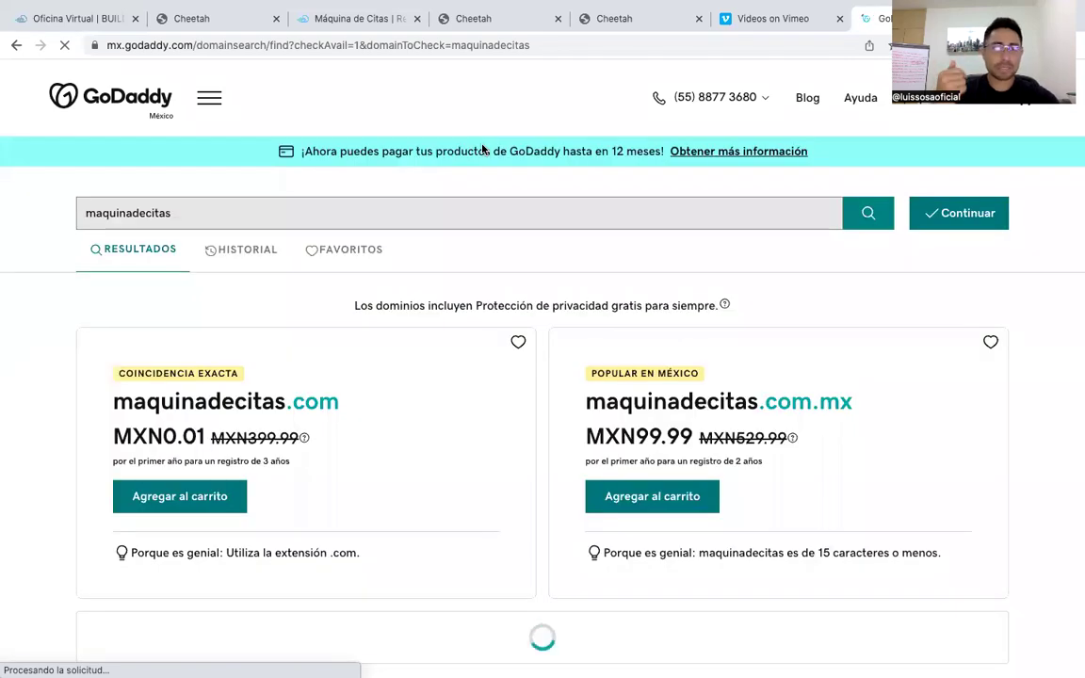
{"action": "scroll", "coordinate": [143, 407], "scroll_direction": "down", "scroll_amount": 1}
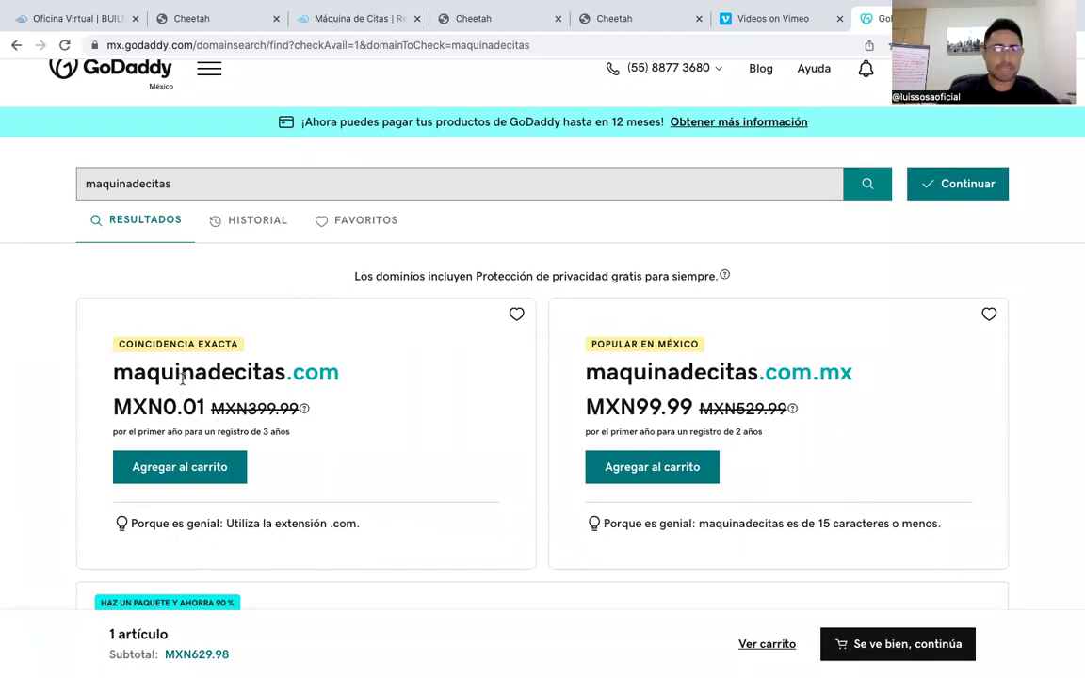
{"action": "left_click", "coordinate": [175, 466]}
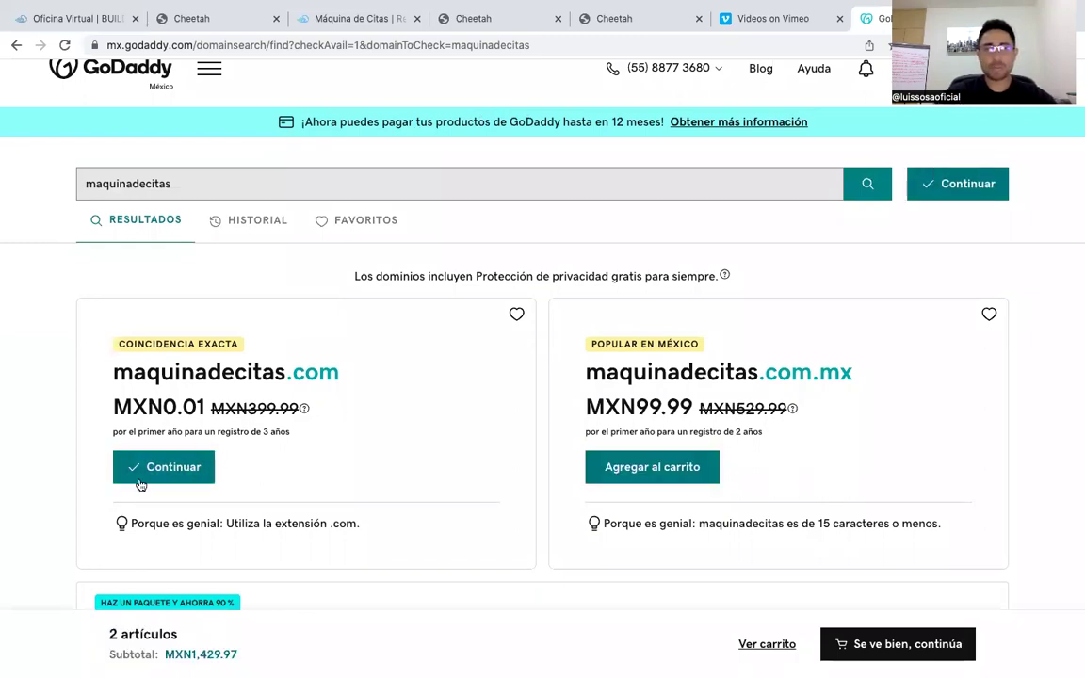
{"action": "left_click", "coordinate": [159, 474]}
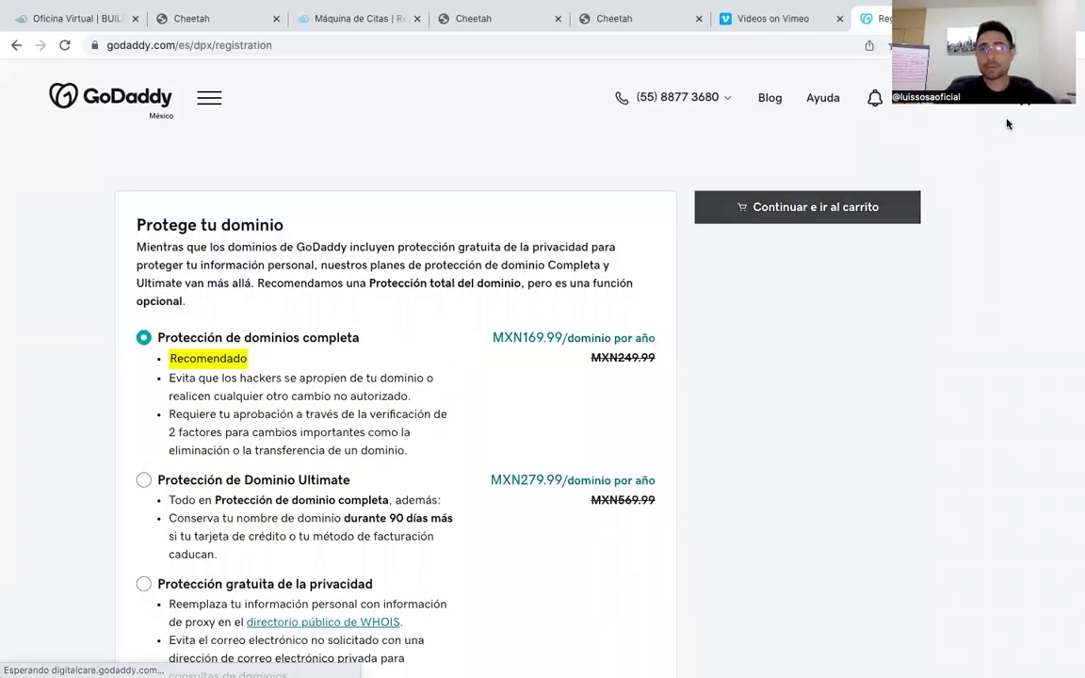
{"action": "left_click", "coordinate": [979, 98]}
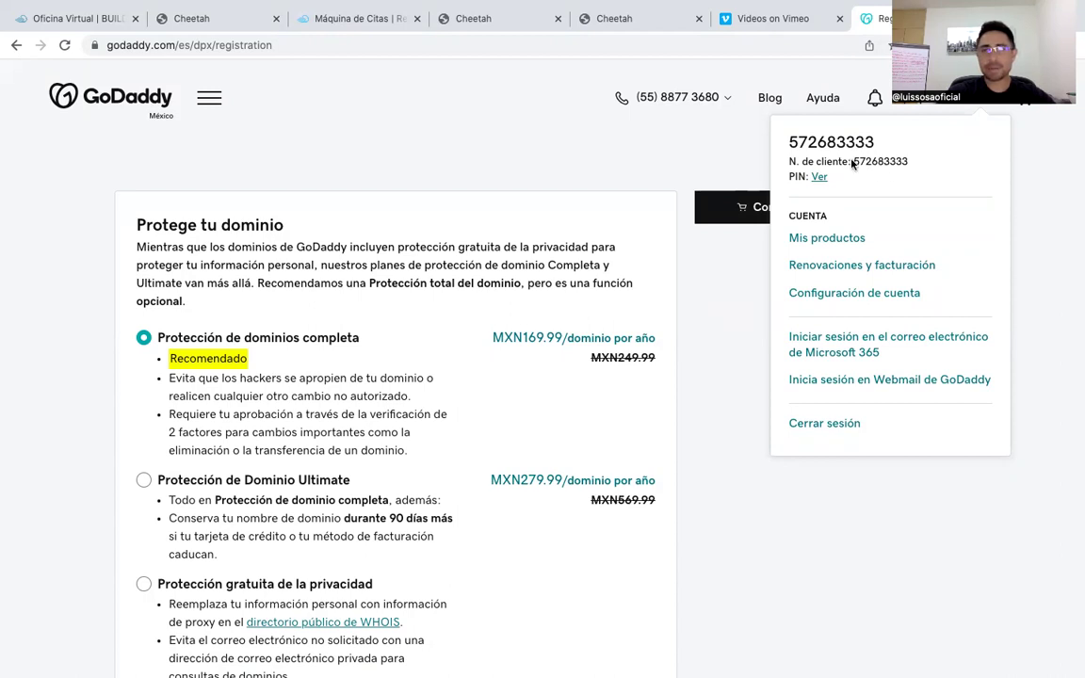
{"action": "left_click", "coordinate": [642, 165]}
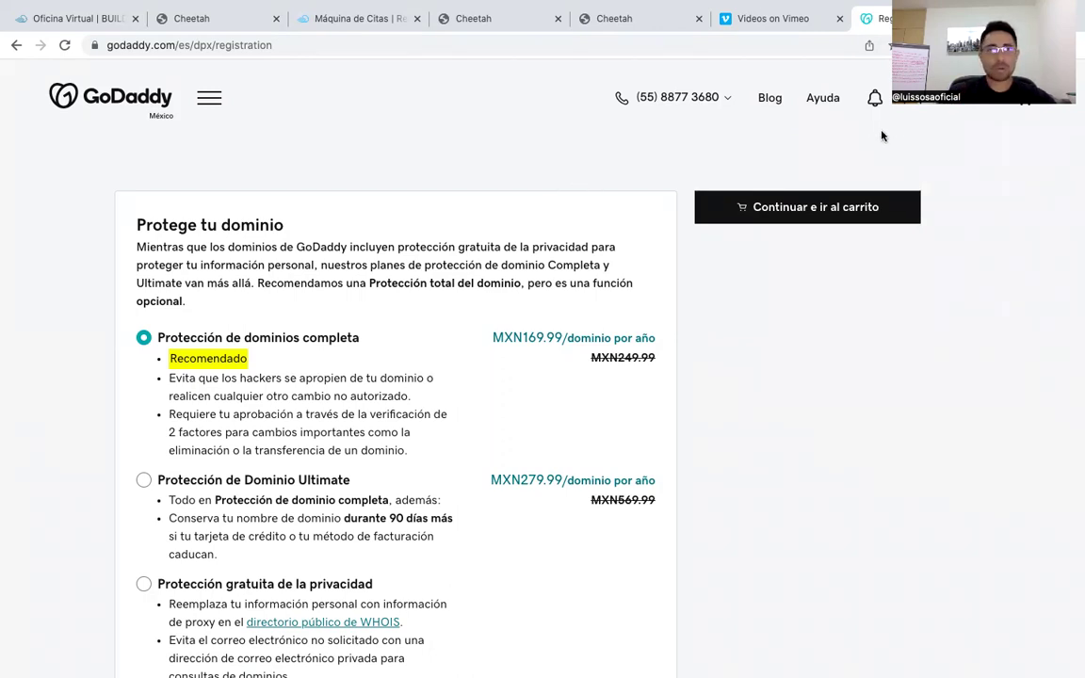
{"action": "left_click", "coordinate": [1026, 104]}
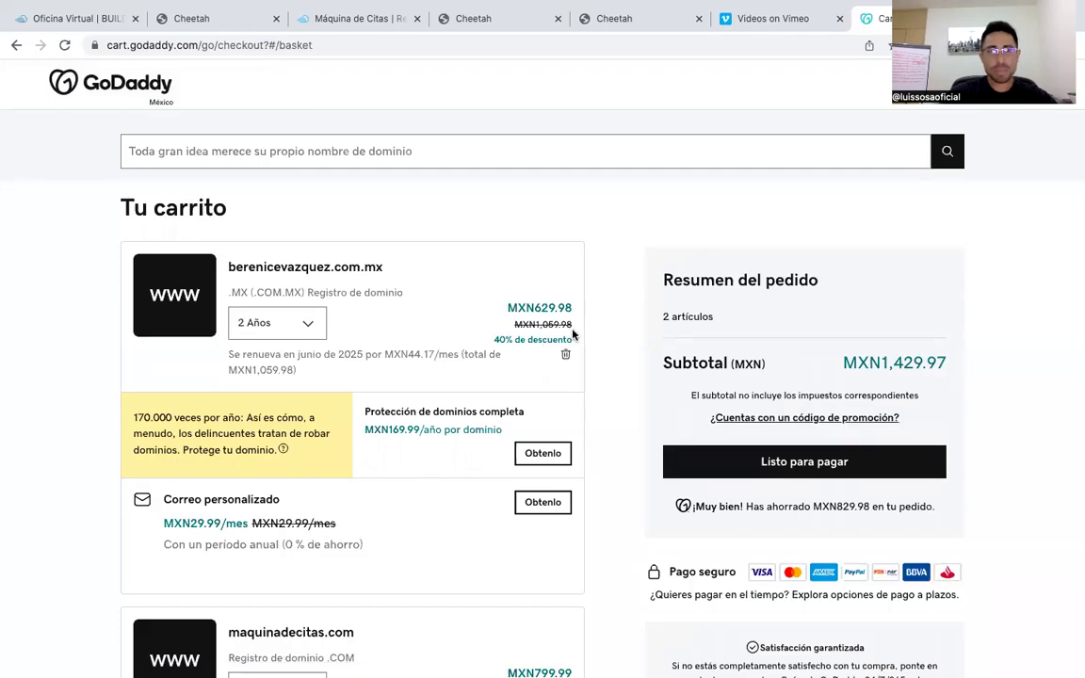
{"action": "scroll", "coordinate": [573, 333], "scroll_direction": "down", "scroll_amount": 5}
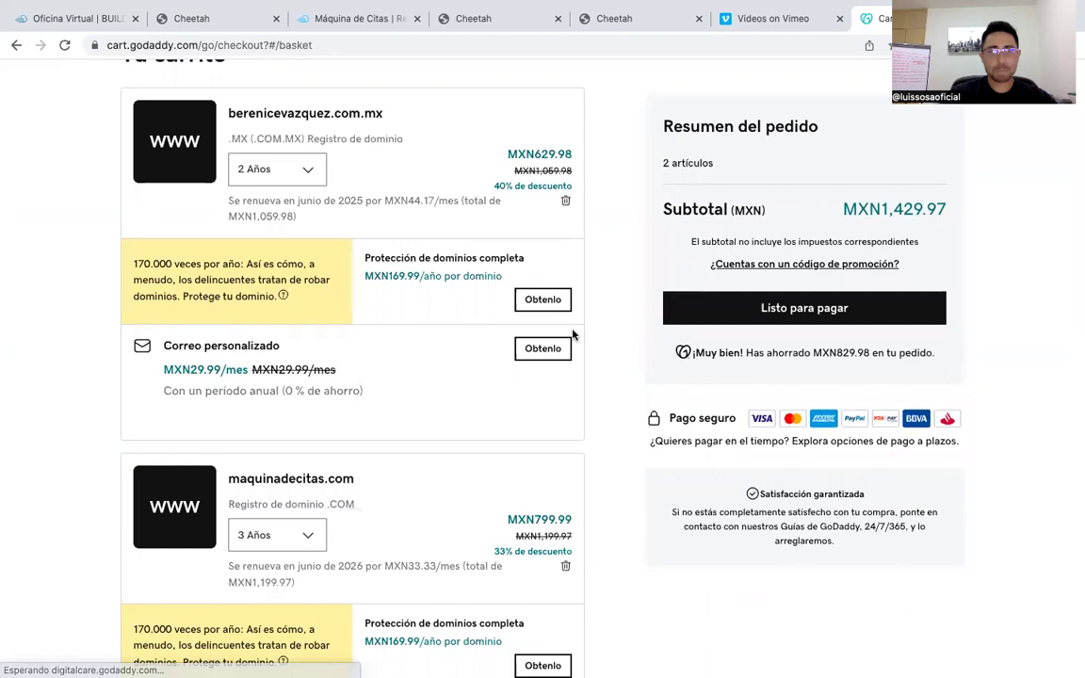
{"action": "scroll", "coordinate": [573, 334], "scroll_direction": "up", "scroll_amount": 3}
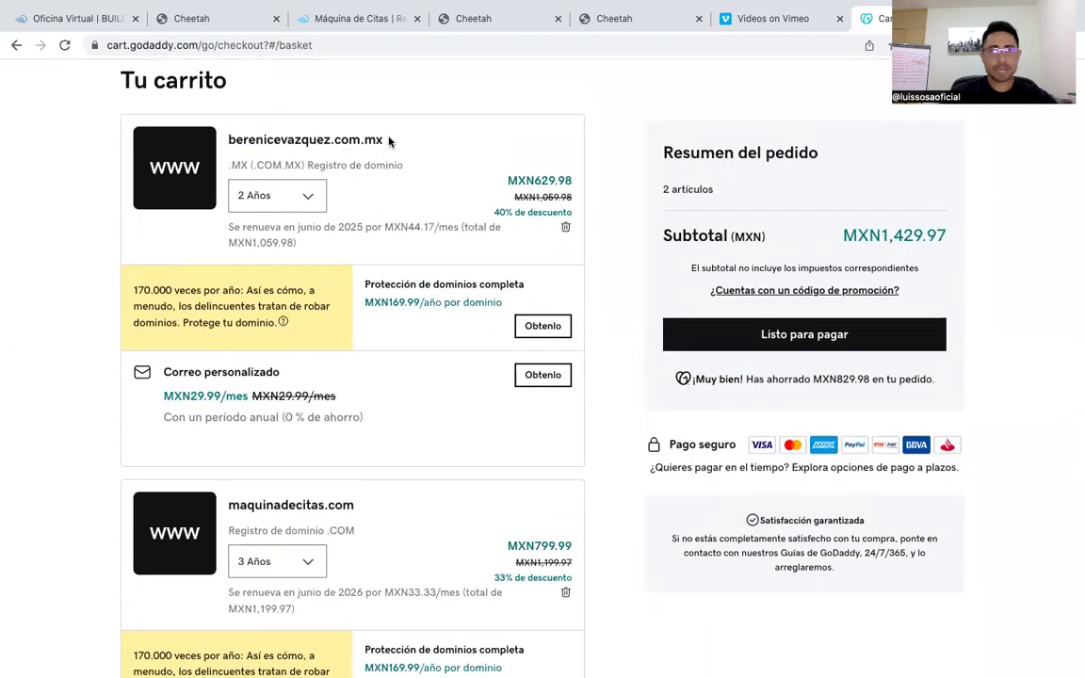
{"action": "left_click", "coordinate": [565, 227]}
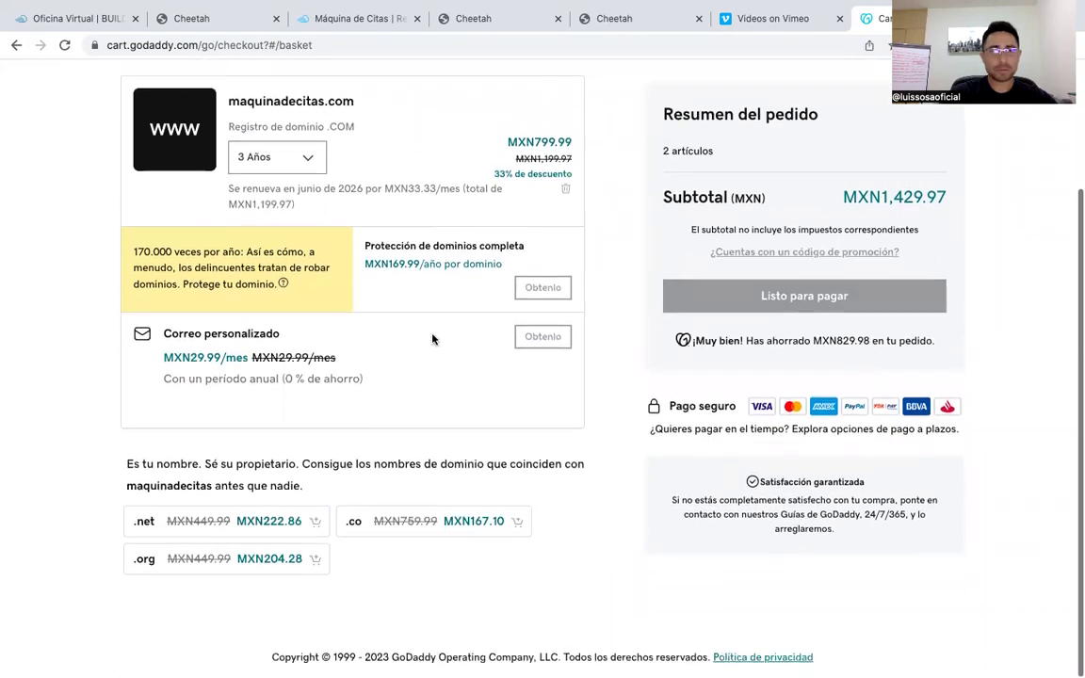
{"action": "scroll", "coordinate": [433, 339], "scroll_direction": "up", "scroll_amount": 4}
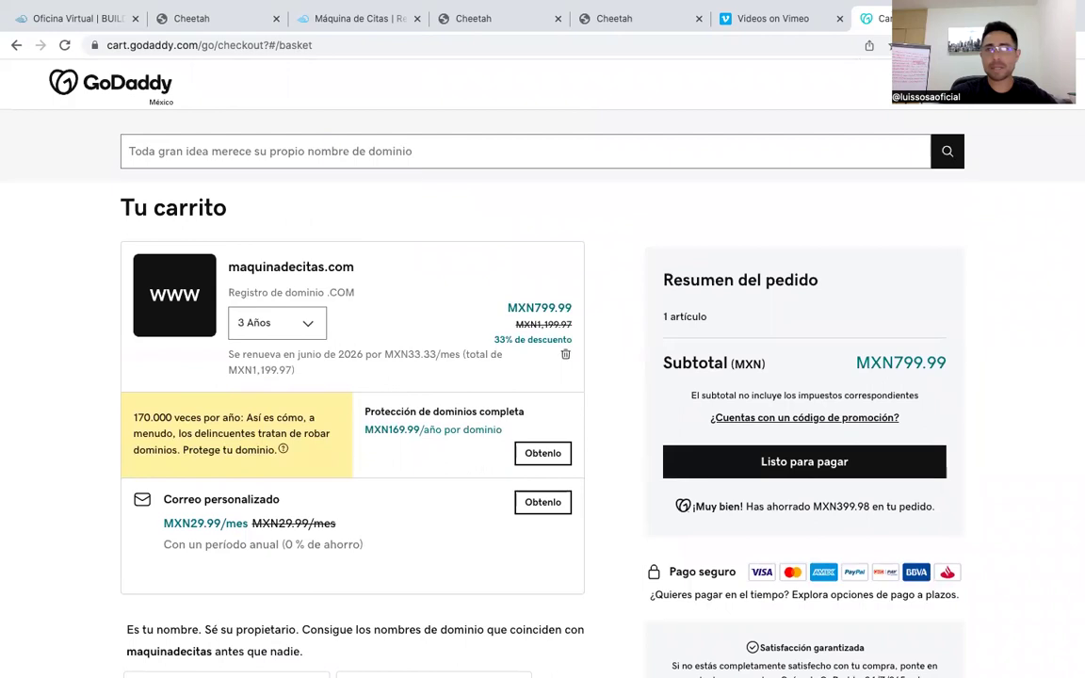
- Load godaddy.com in a new tab and go to the 'Iniciar sesión' page
{"action": "key", "text": "ctrl+t"}
{"action": "type", "text": "goda"}
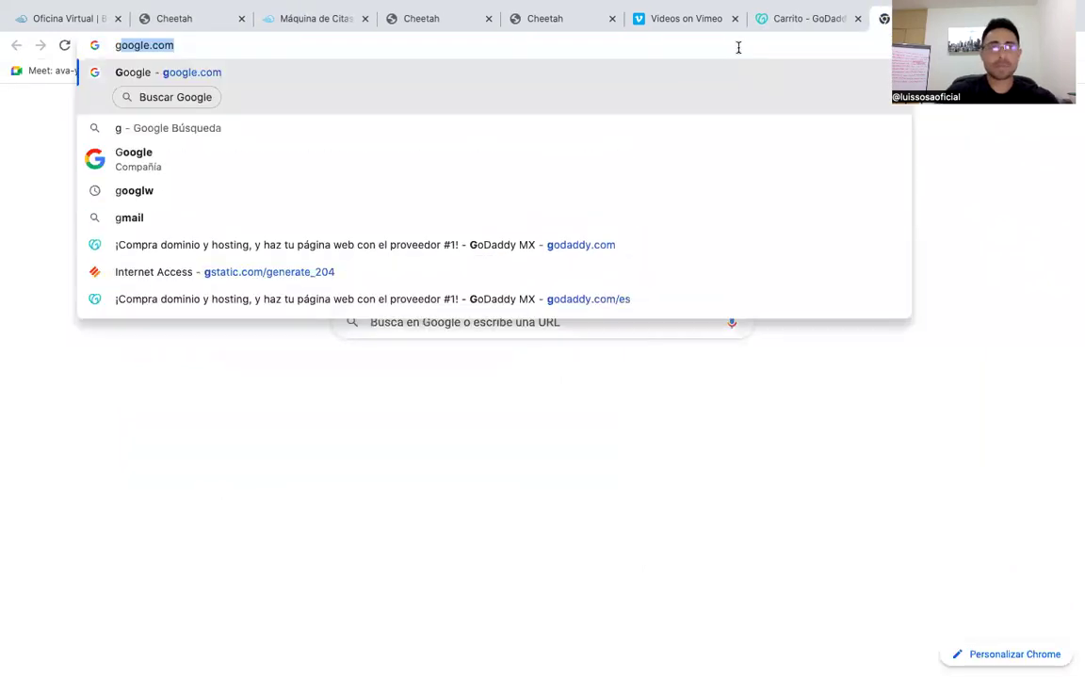
{"action": "key", "text": "Return"}
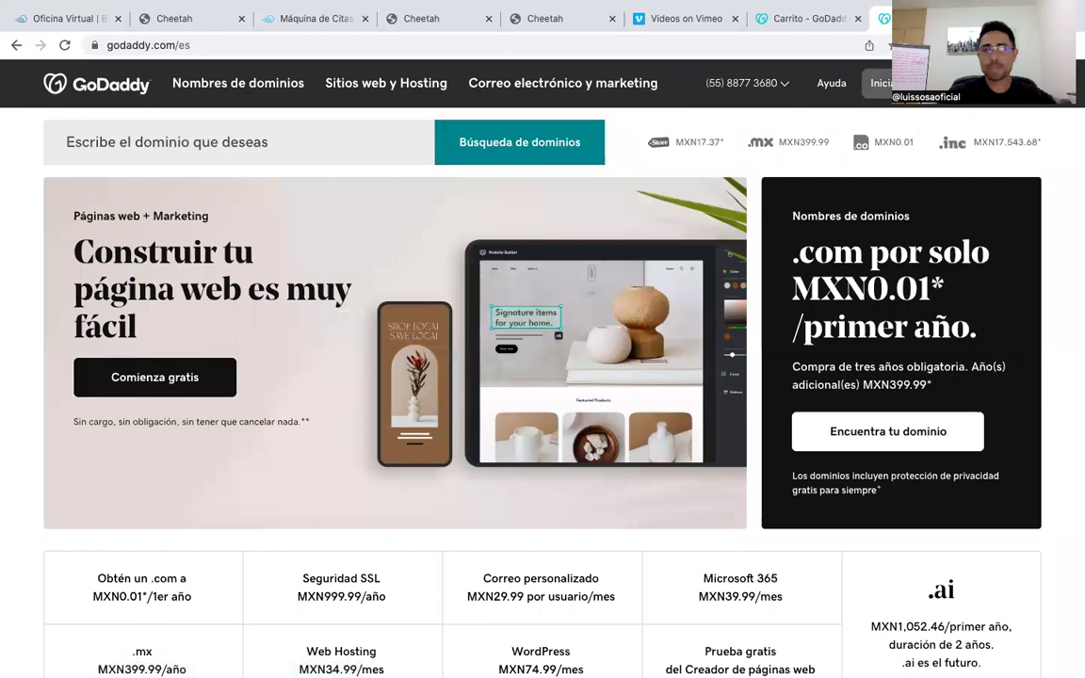
{"action": "left_click", "coordinate": [881, 83]}
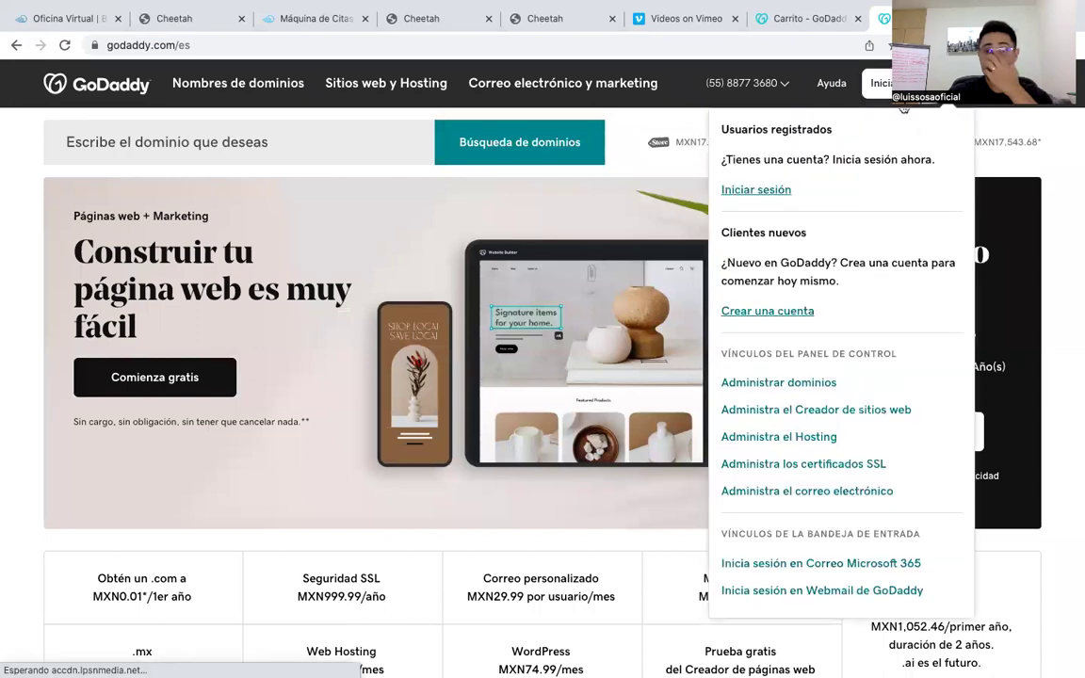
{"action": "left_click", "coordinate": [768, 191]}
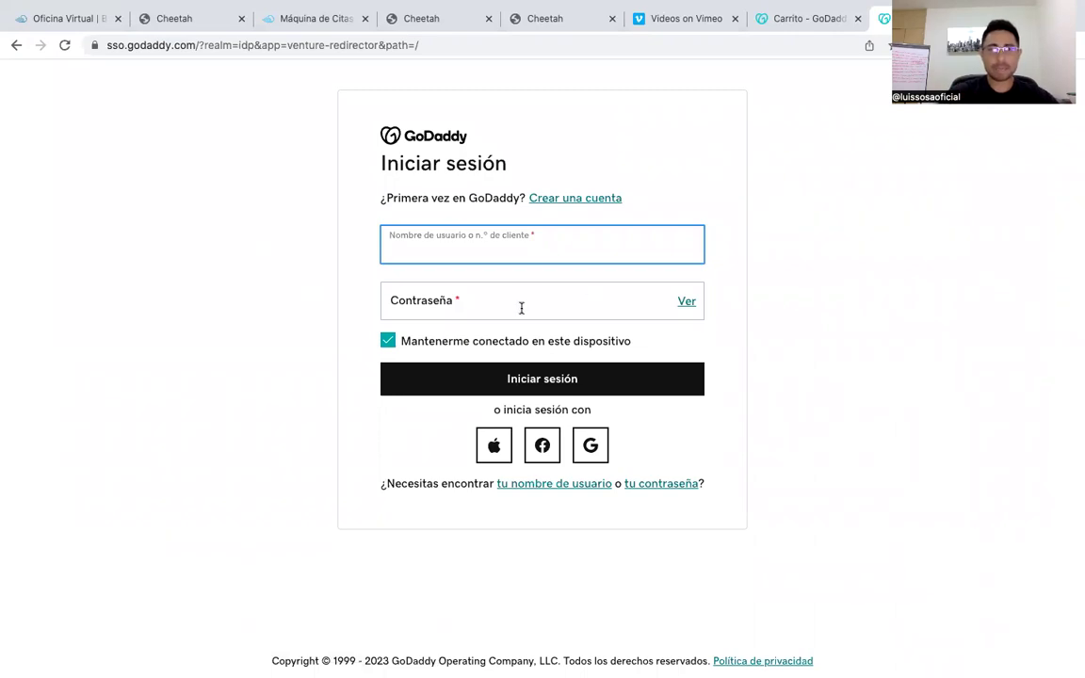
- Sign in with the Google account and submit the authenticator verification code
{"action": "left_click", "coordinate": [590, 447]}
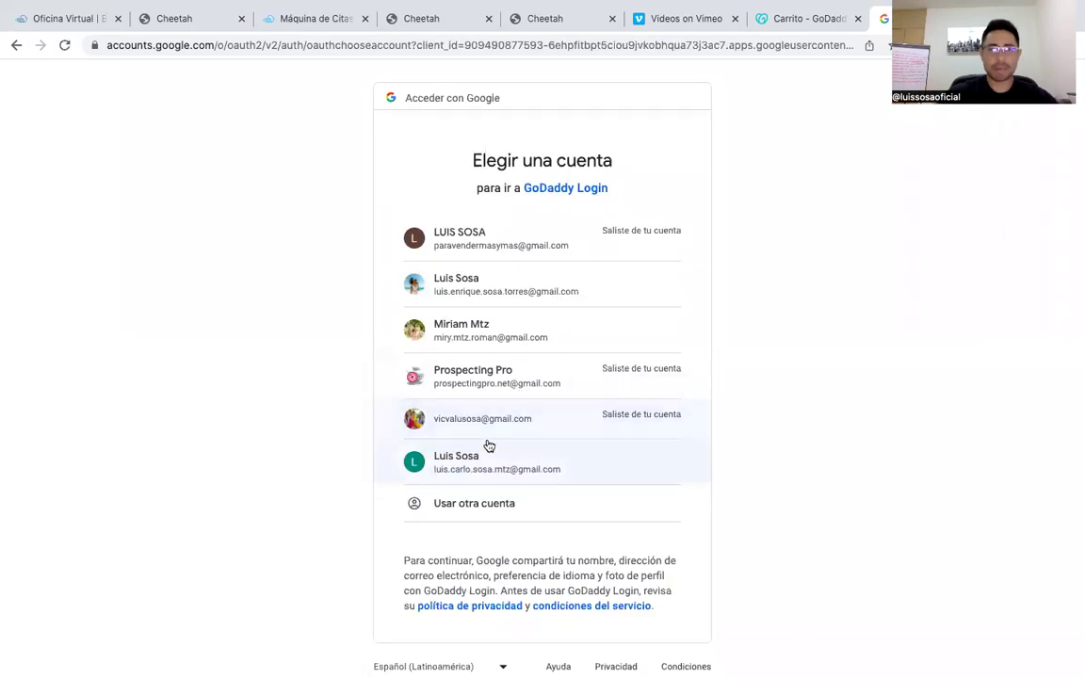
{"action": "left_click", "coordinate": [485, 282]}
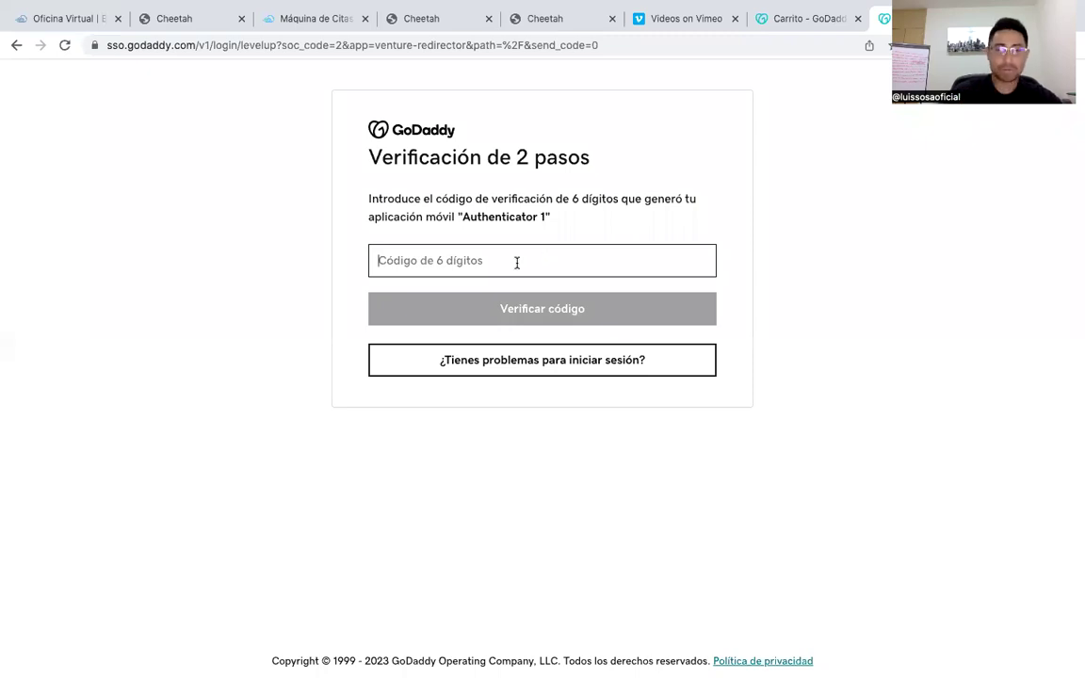
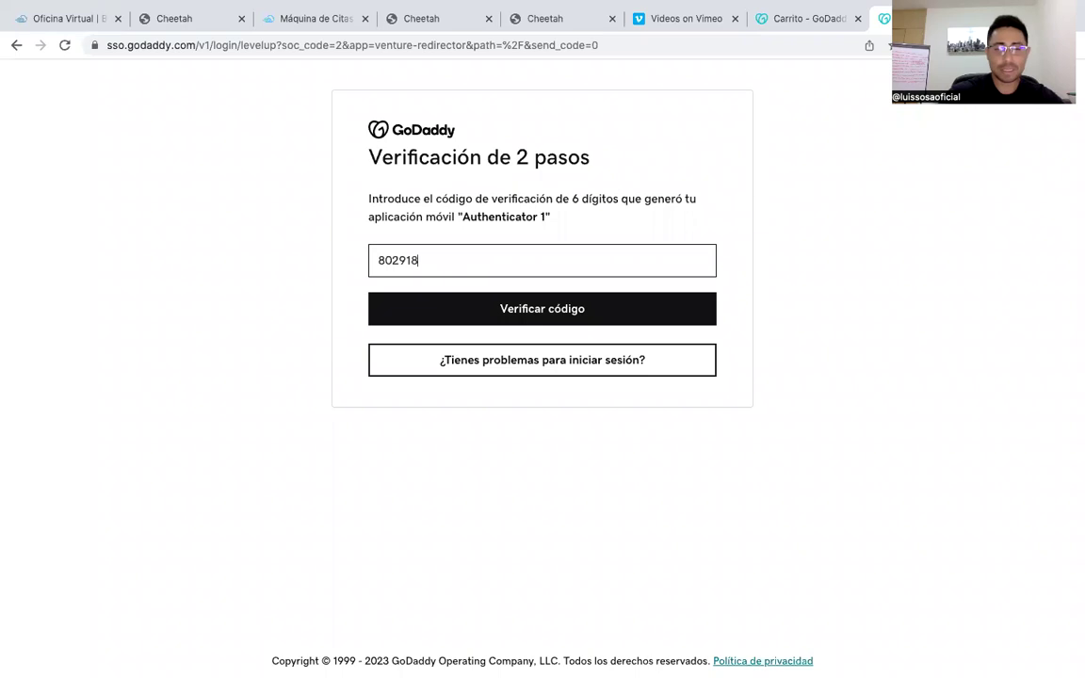
{"action": "left_click", "coordinate": [555, 314]}
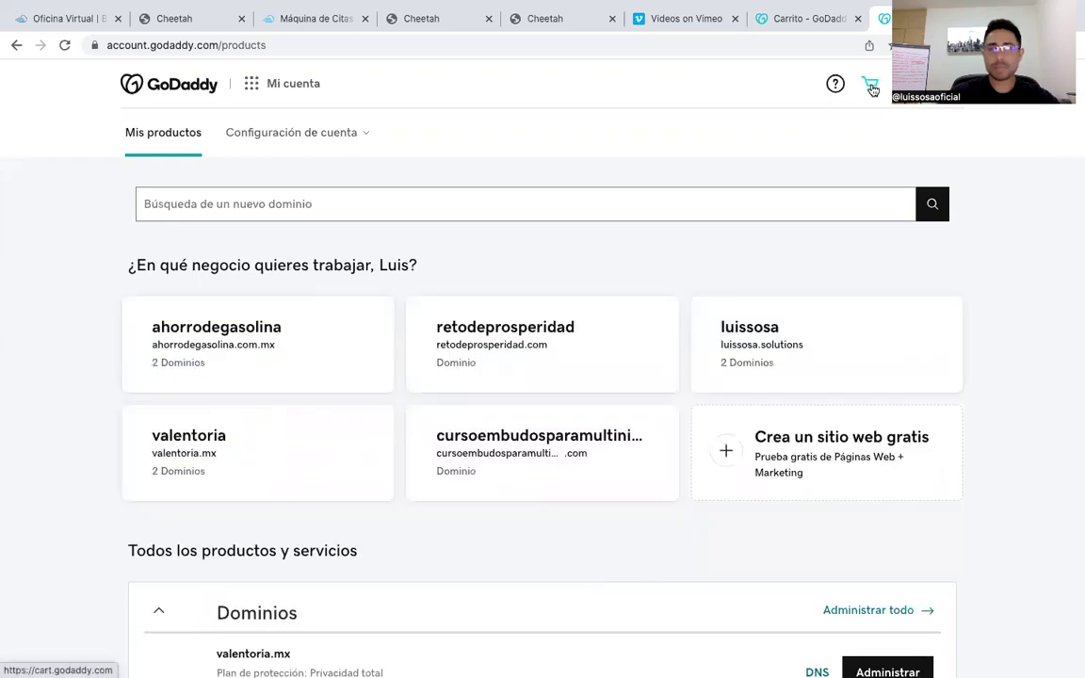
- In the cart, compare 2-year and 3-year registration terms for maquinadecitas.com
{"action": "left_click", "coordinate": [870, 89]}
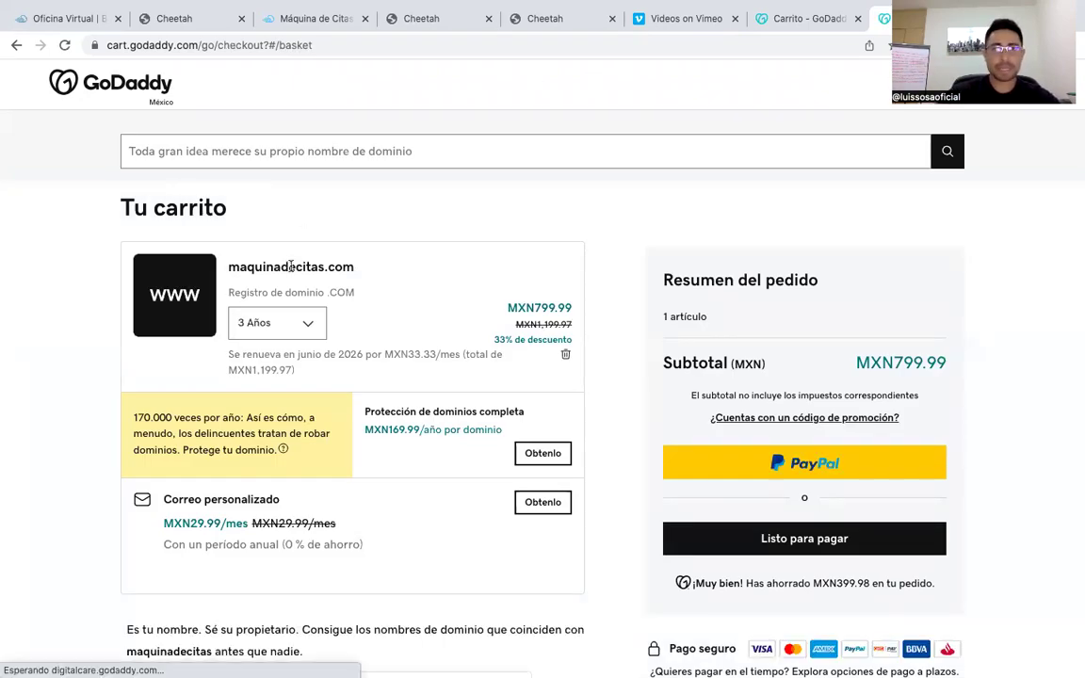
{"action": "scroll", "coordinate": [404, 380], "scroll_direction": "down", "scroll_amount": 3}
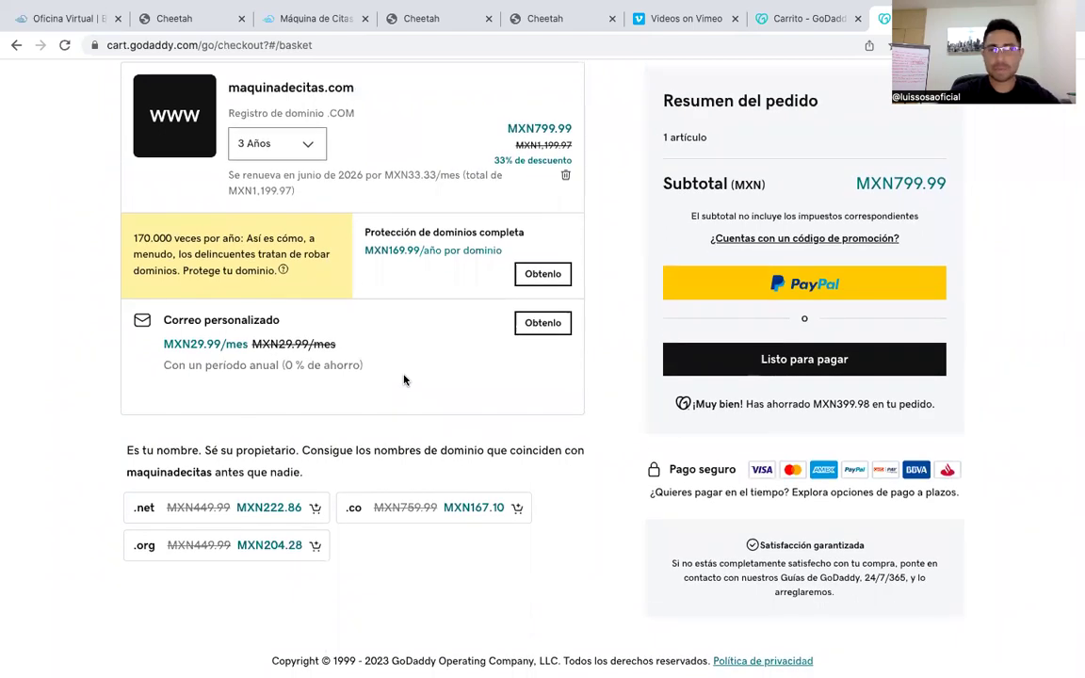
{"action": "scroll", "coordinate": [404, 379], "scroll_direction": "up", "scroll_amount": 3}
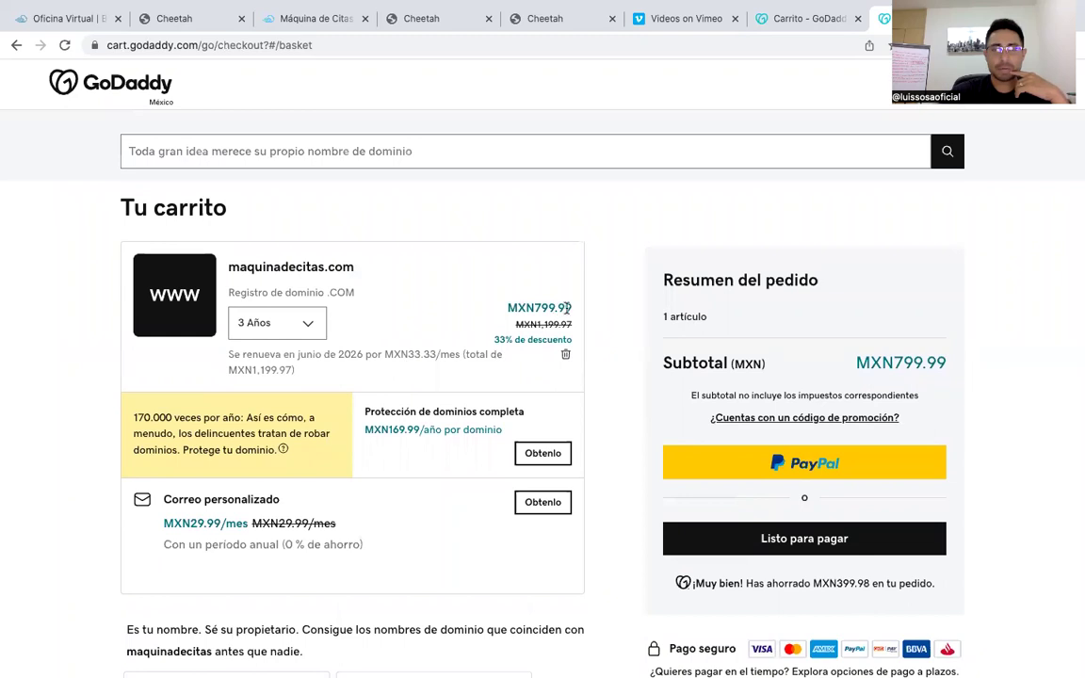
{"action": "left_click", "coordinate": [310, 325]}
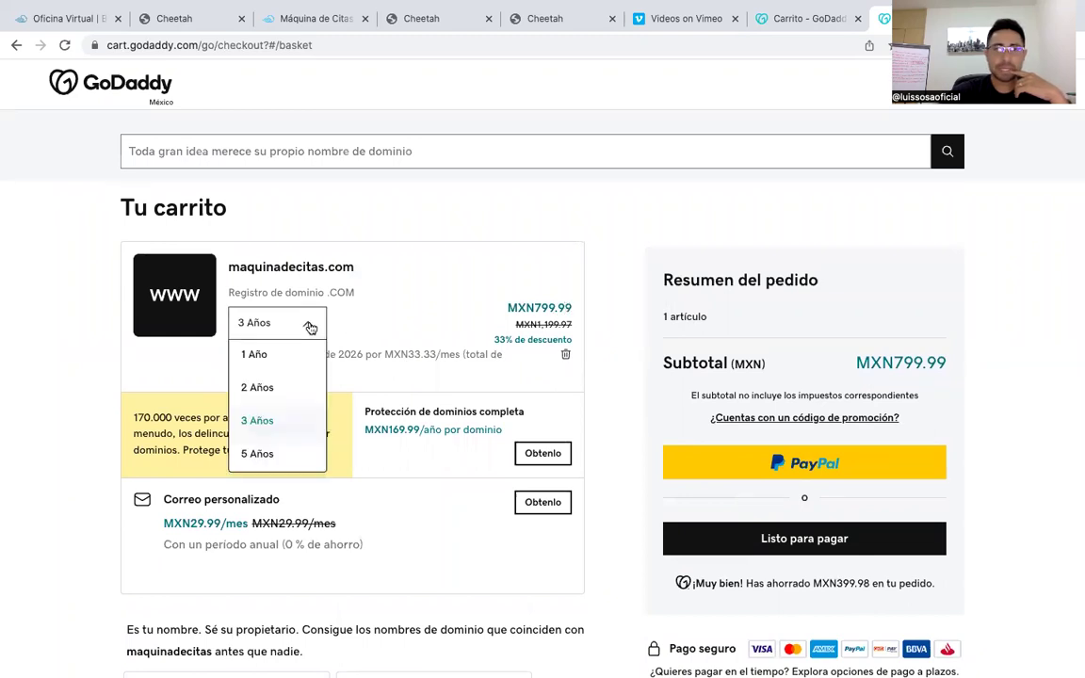
{"action": "left_click", "coordinate": [273, 386]}
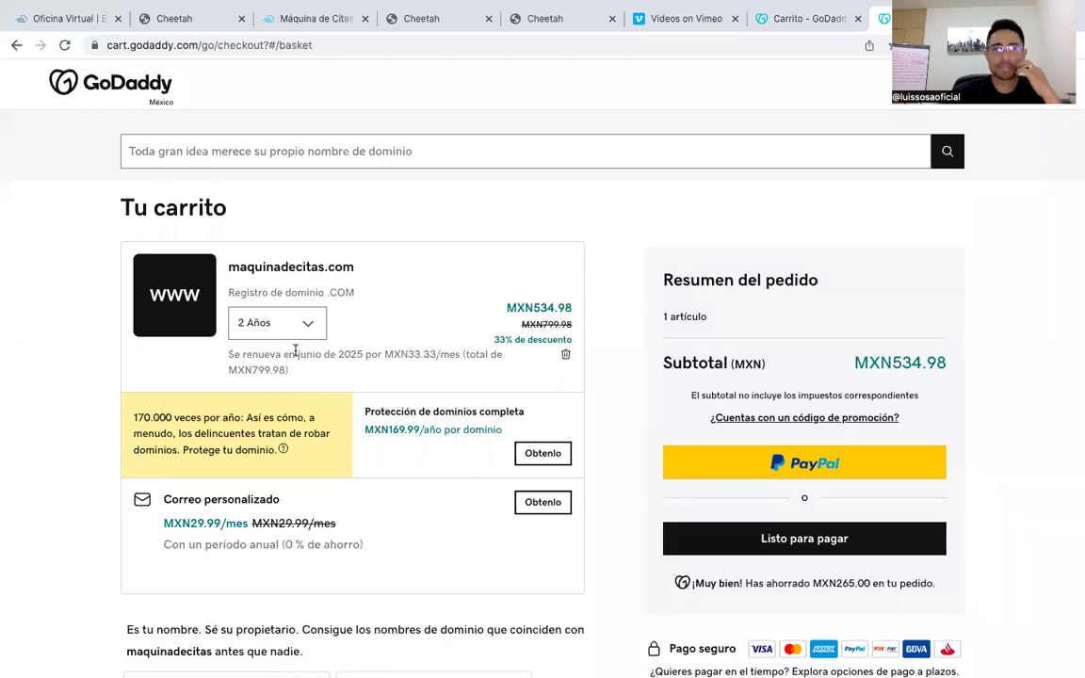
{"action": "left_click", "coordinate": [307, 324]}
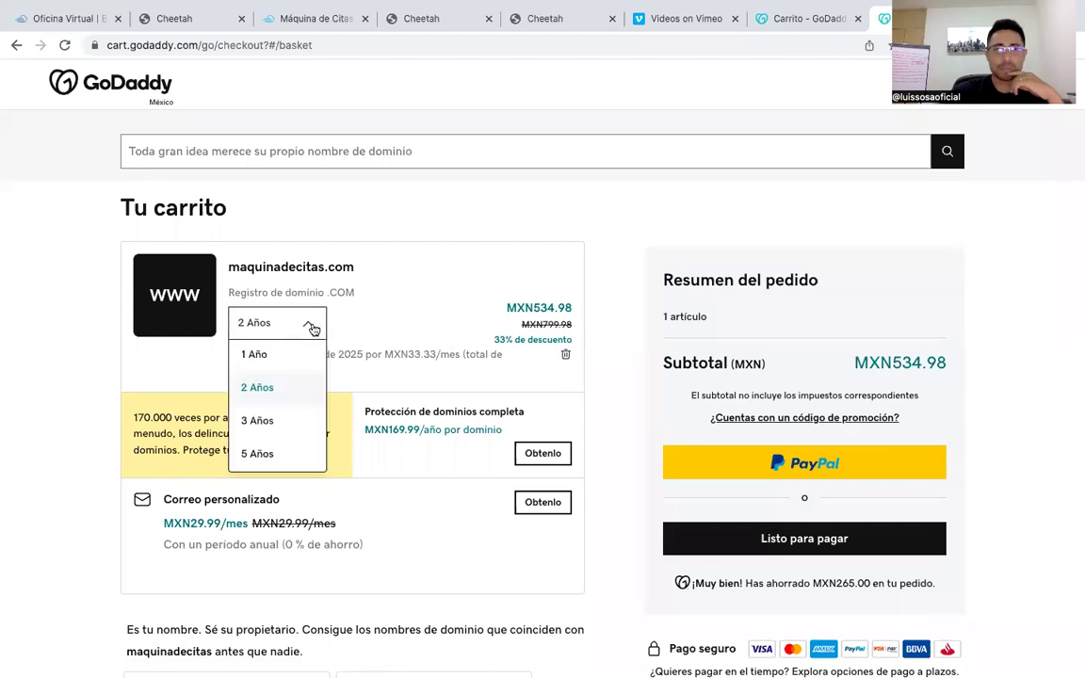
{"action": "left_click", "coordinate": [268, 415]}
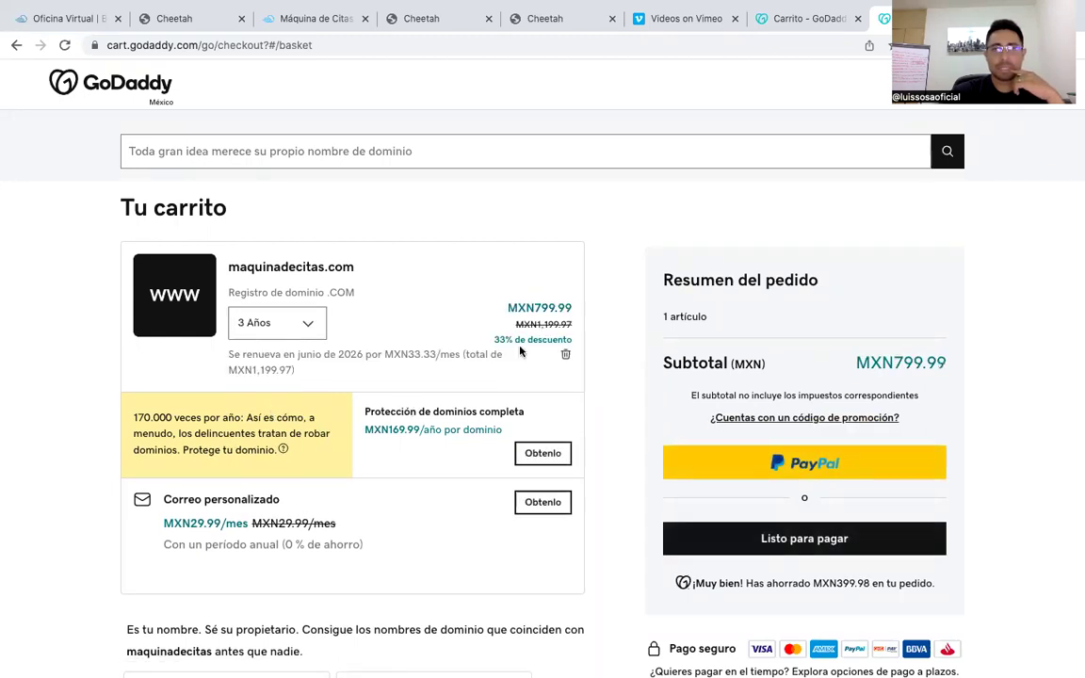
- Set maquinadecitas.com to '2 Años' and confirm the MXN534.98 subtotal
{"action": "left_click", "coordinate": [310, 324]}
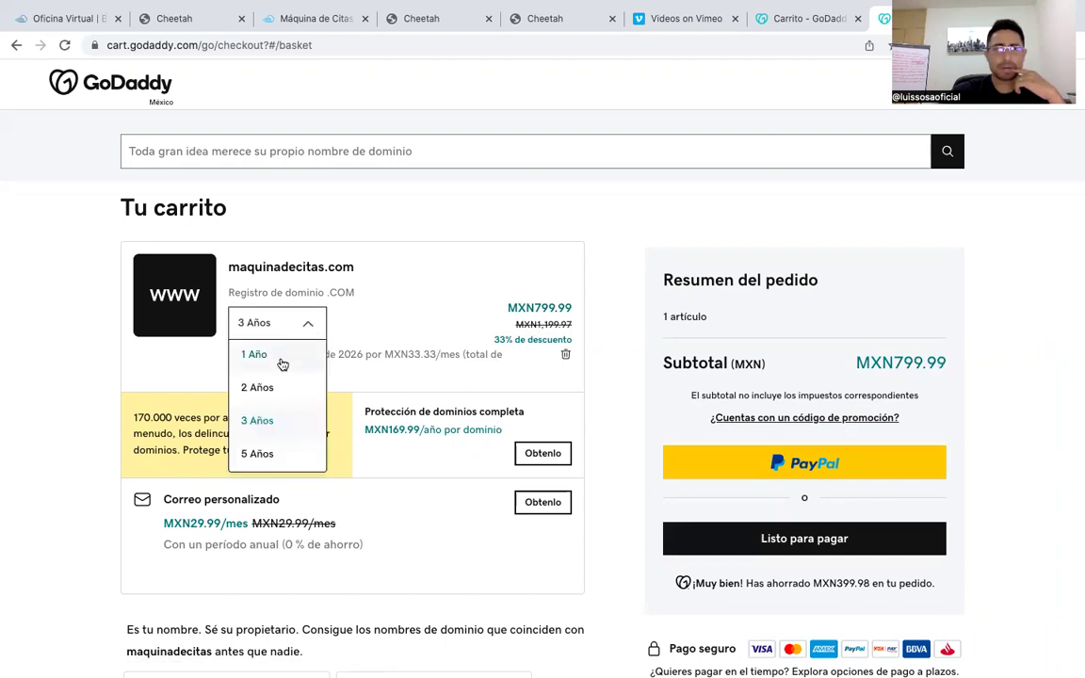
{"action": "left_click", "coordinate": [268, 387]}
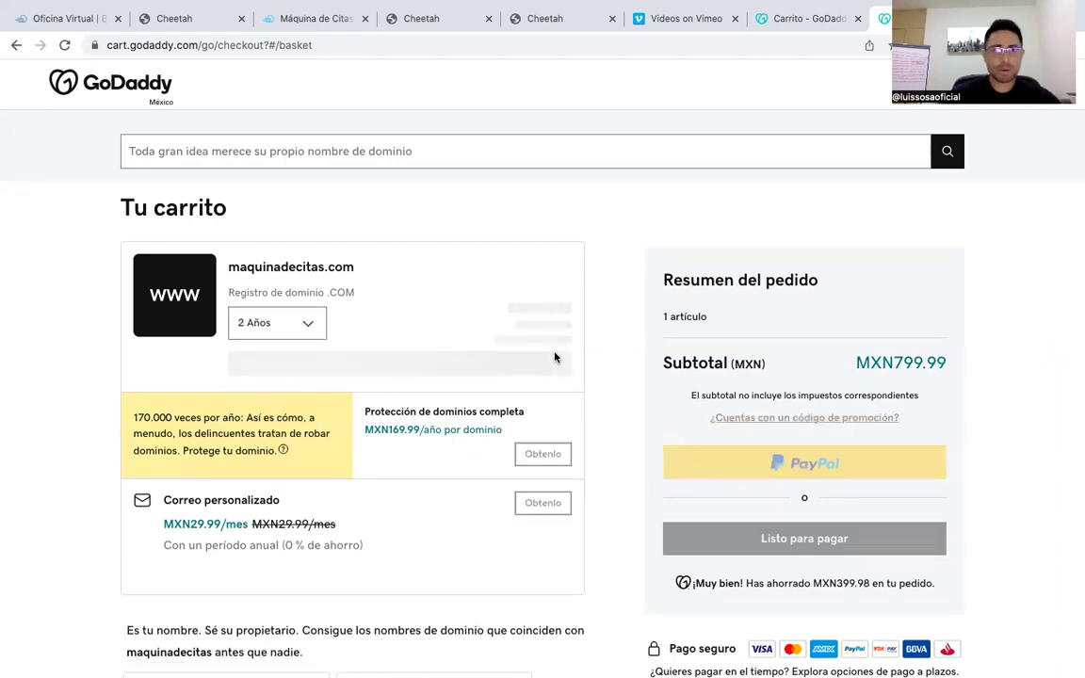
{"action": "scroll", "coordinate": [554, 358], "scroll_direction": "down", "scroll_amount": 3}
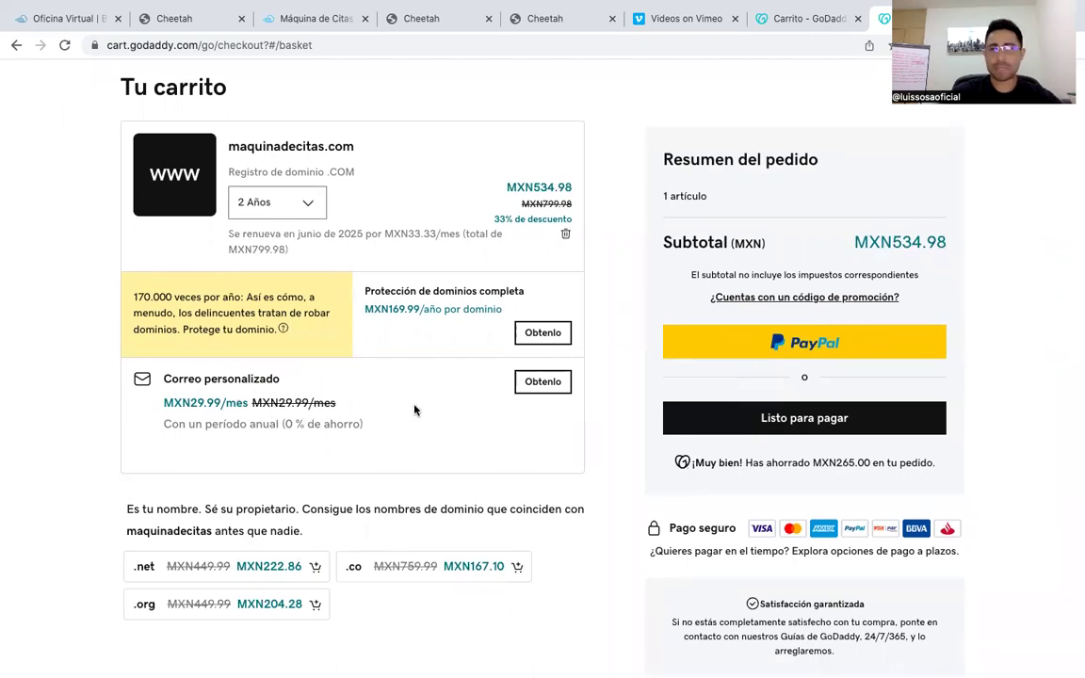
{"action": "scroll", "coordinate": [414, 410], "scroll_direction": "down", "scroll_amount": 2}
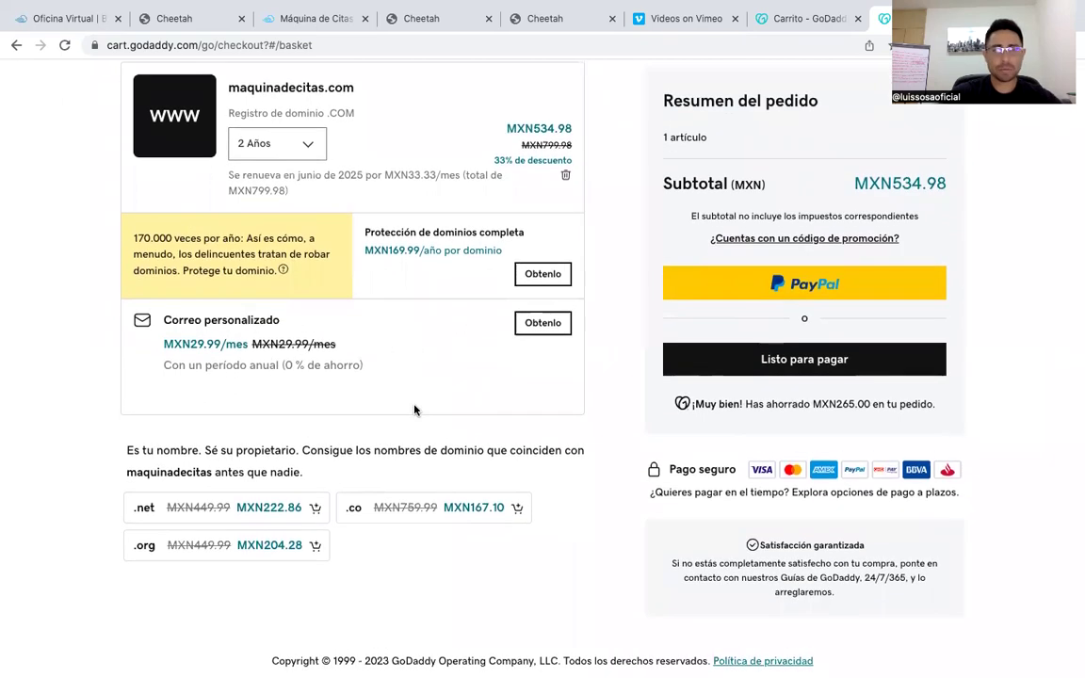
{"action": "scroll", "coordinate": [415, 410], "scroll_direction": "up", "scroll_amount": 3}
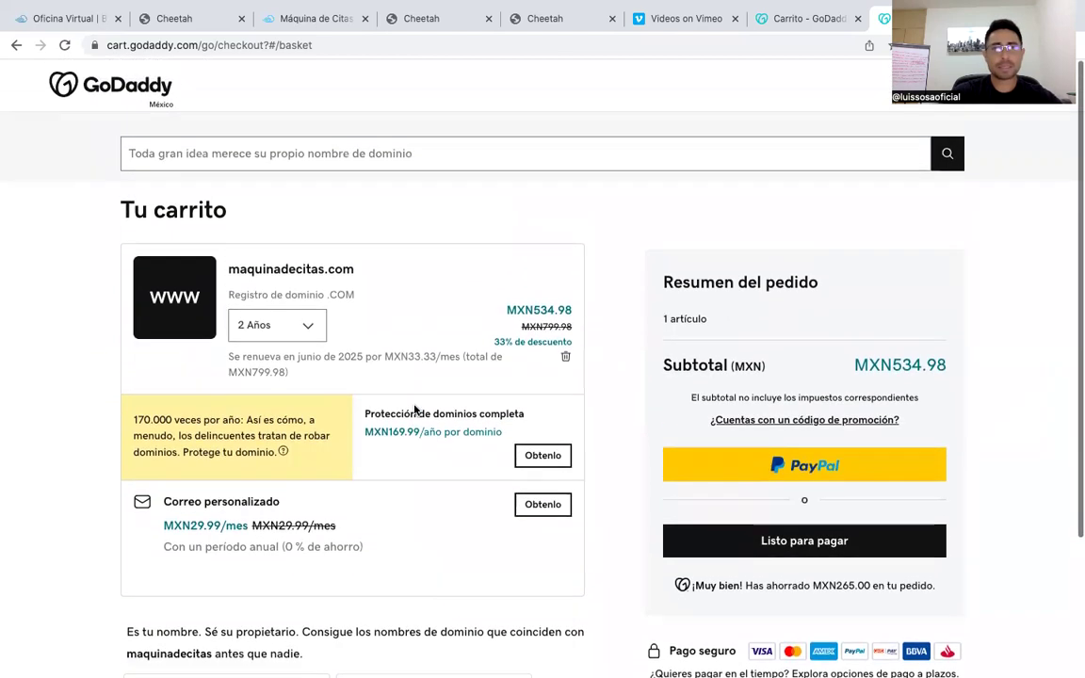
{"action": "scroll", "coordinate": [415, 410], "scroll_direction": "down", "scroll_amount": 3}
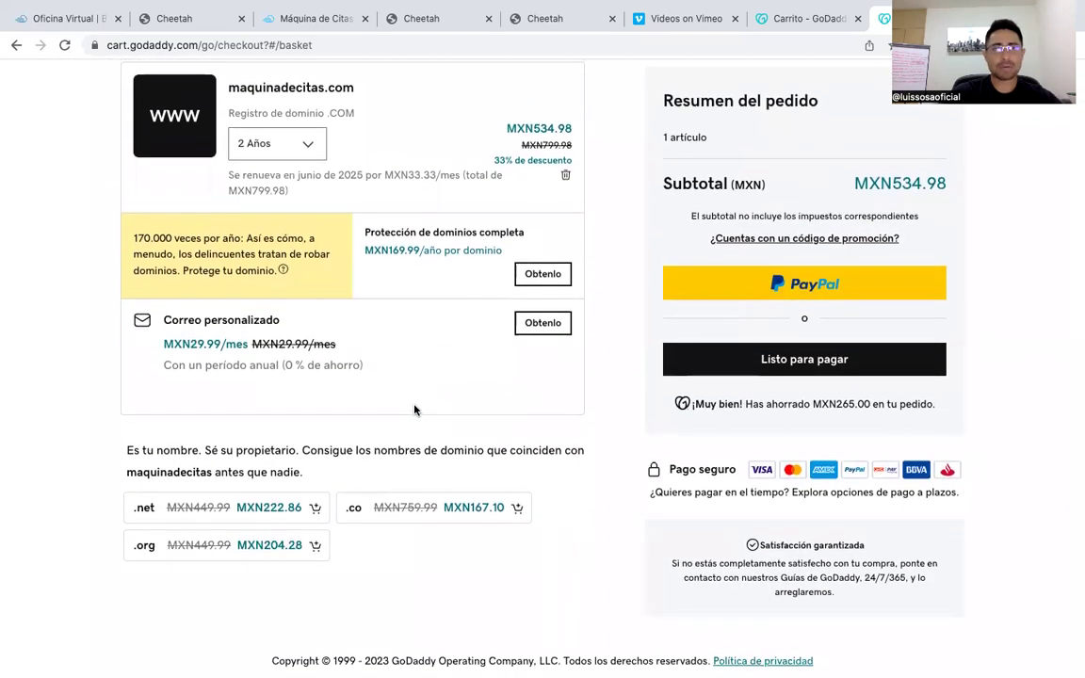
- Check out with PayPal and complete the MXN541.46 purchase of maquinadecitas.com
{"action": "left_click", "coordinate": [817, 290]}
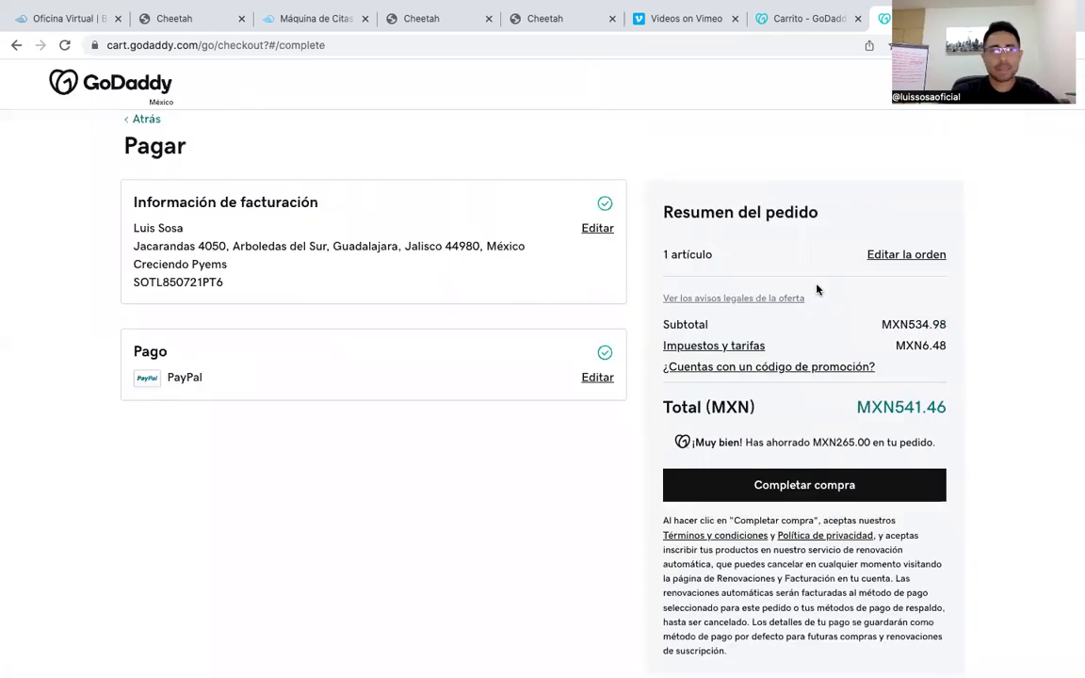
{"action": "scroll", "coordinate": [817, 291], "scroll_direction": "down", "scroll_amount": 5}
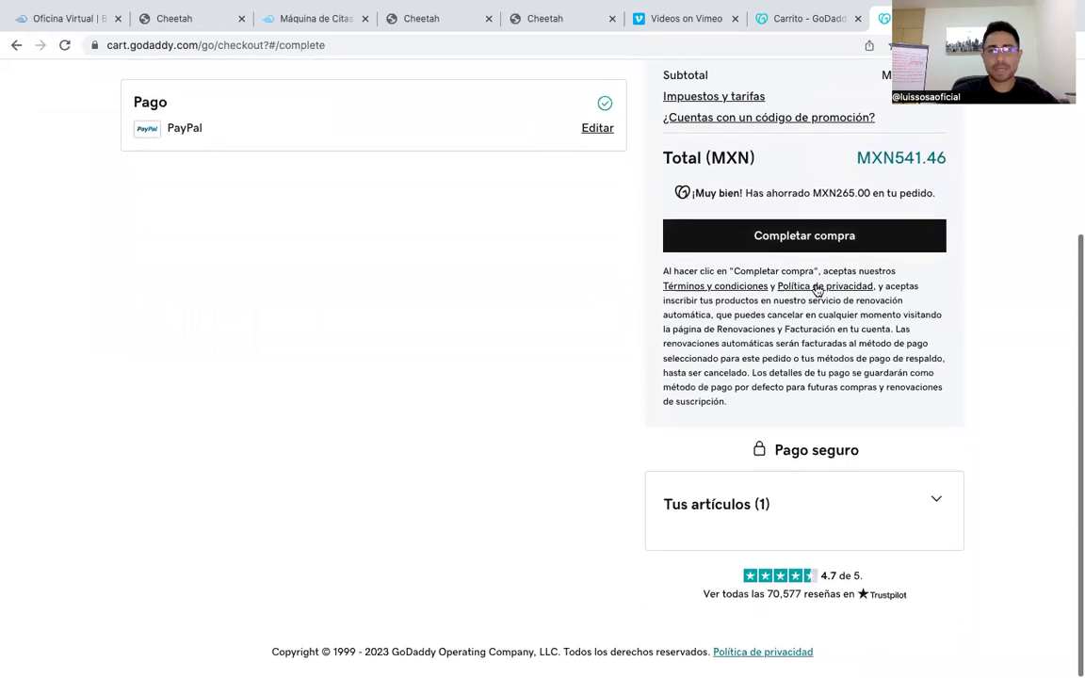
{"action": "scroll", "coordinate": [816, 290], "scroll_direction": "up", "scroll_amount": 5}
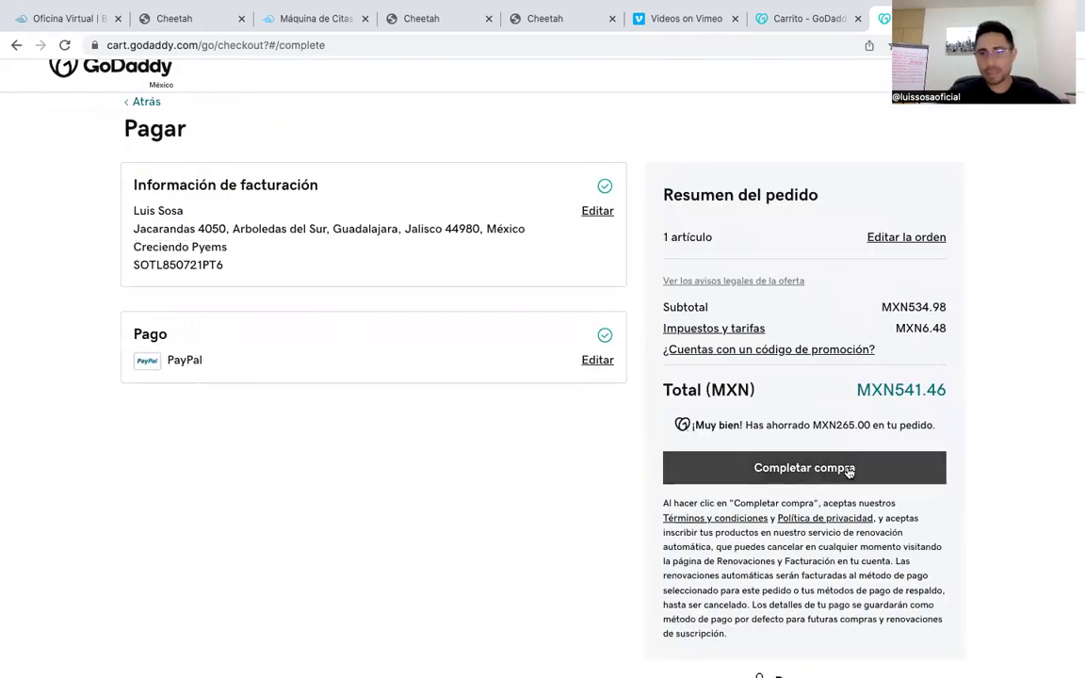
{"action": "left_click", "coordinate": [818, 468]}
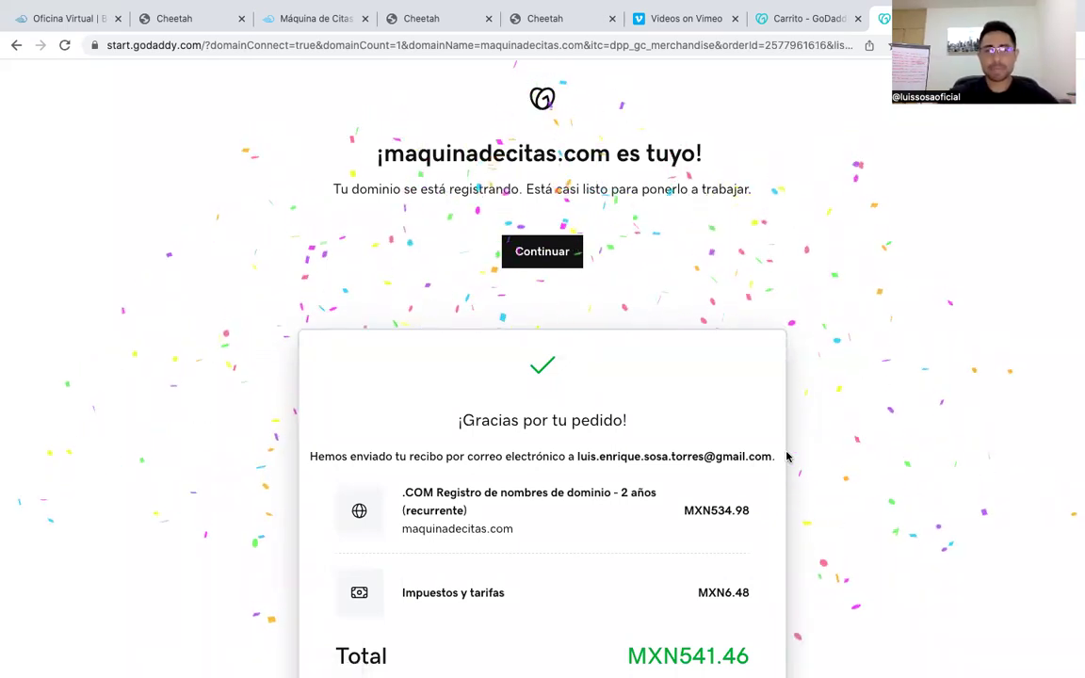
- Continue past the purchase confirmation and choose 'Lo haré más tarde' for domain setup
{"action": "scroll", "coordinate": [786, 457], "scroll_direction": "down", "scroll_amount": 1}
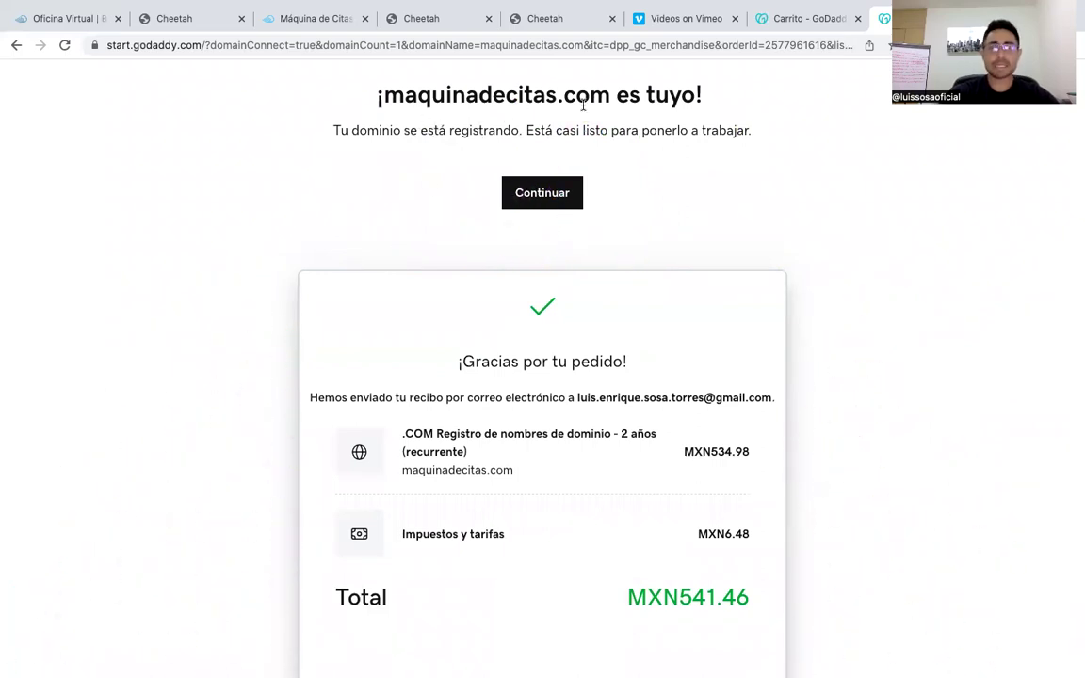
{"action": "left_click", "coordinate": [543, 194]}
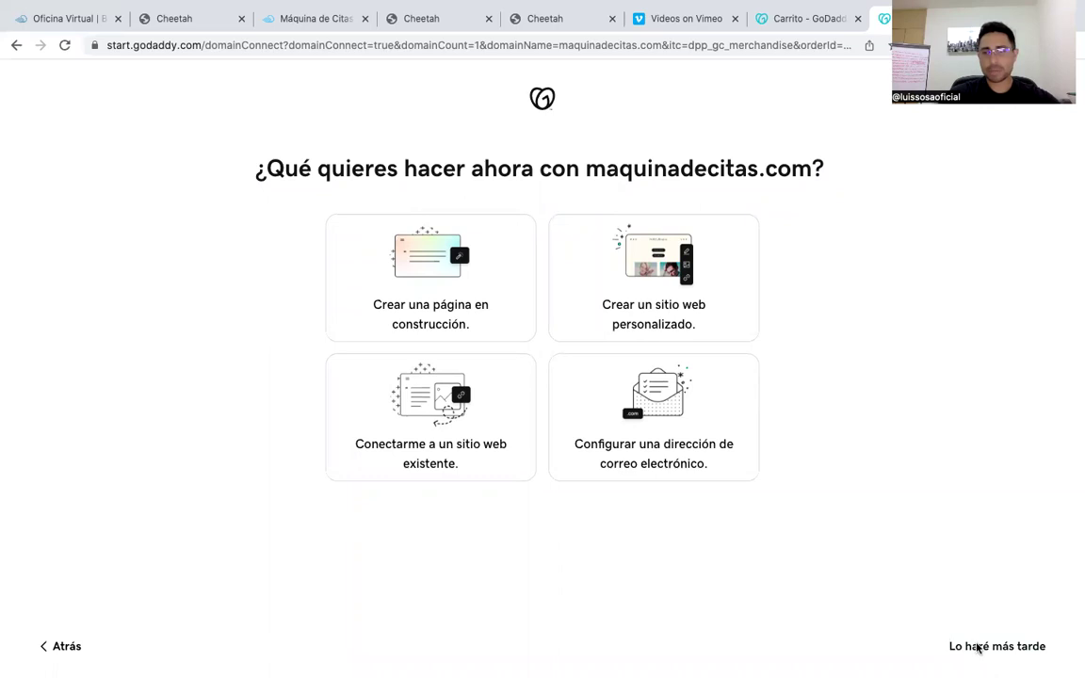
{"action": "left_click", "coordinate": [995, 649]}
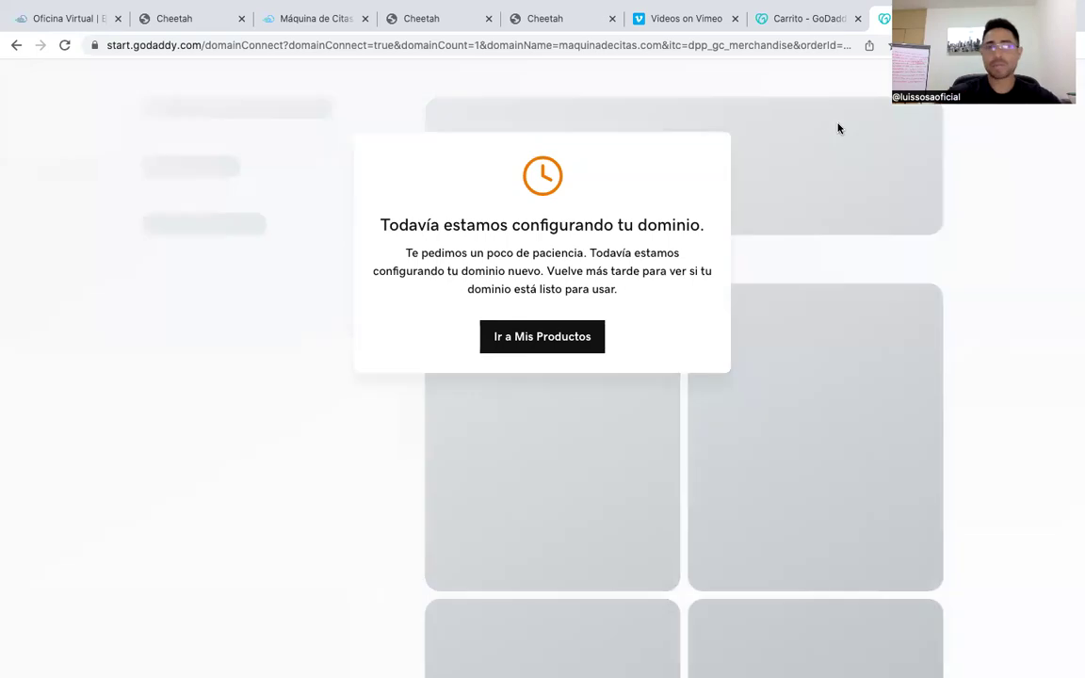
- In My Products, expand the domain list with 'Mostrar más' and open DNS for maquinadecitas.com
{"action": "left_click", "coordinate": [534, 337]}
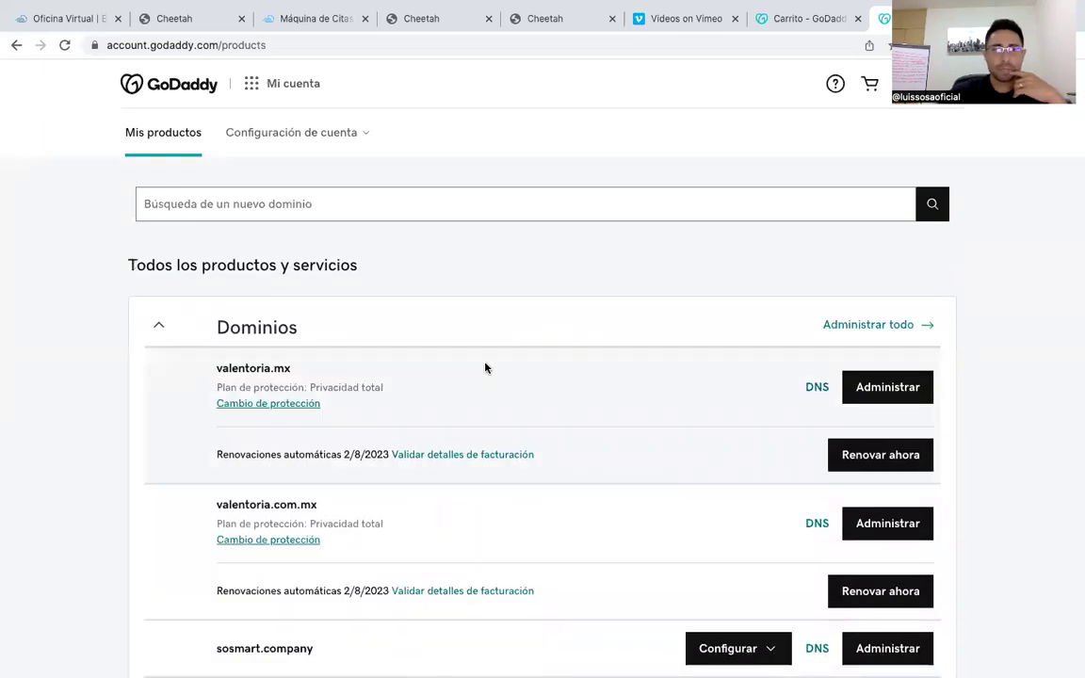
{"action": "scroll", "coordinate": [484, 367], "scroll_direction": "down", "scroll_amount": 1}
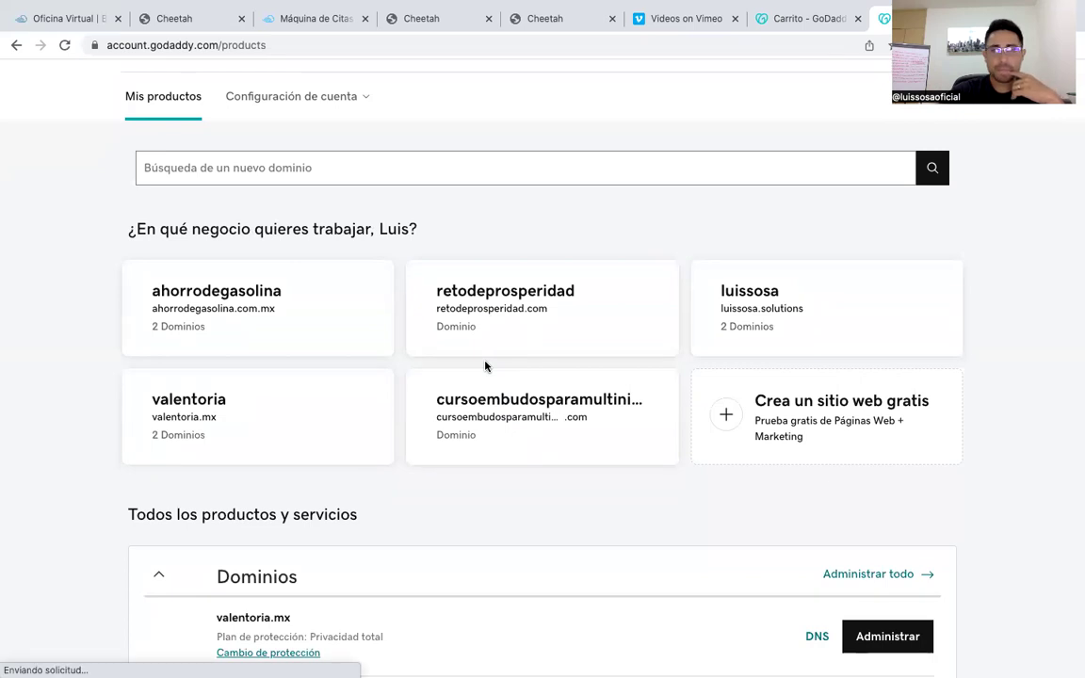
{"action": "scroll", "coordinate": [486, 366], "scroll_direction": "down", "scroll_amount": 5}
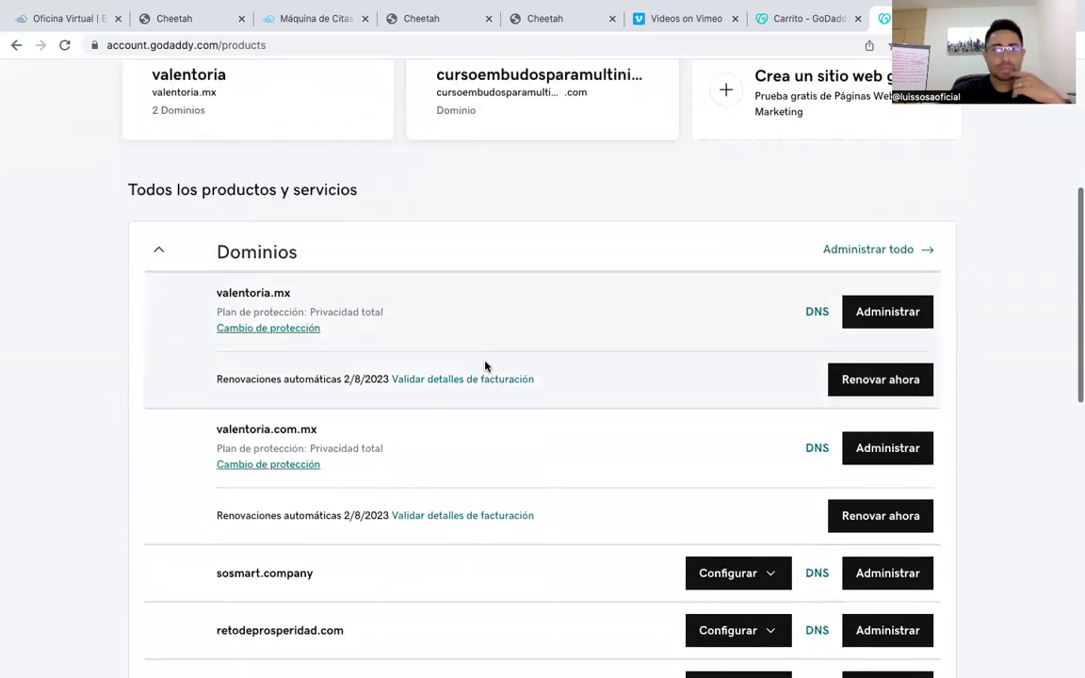
{"action": "scroll", "coordinate": [485, 367], "scroll_direction": "down", "scroll_amount": 5}
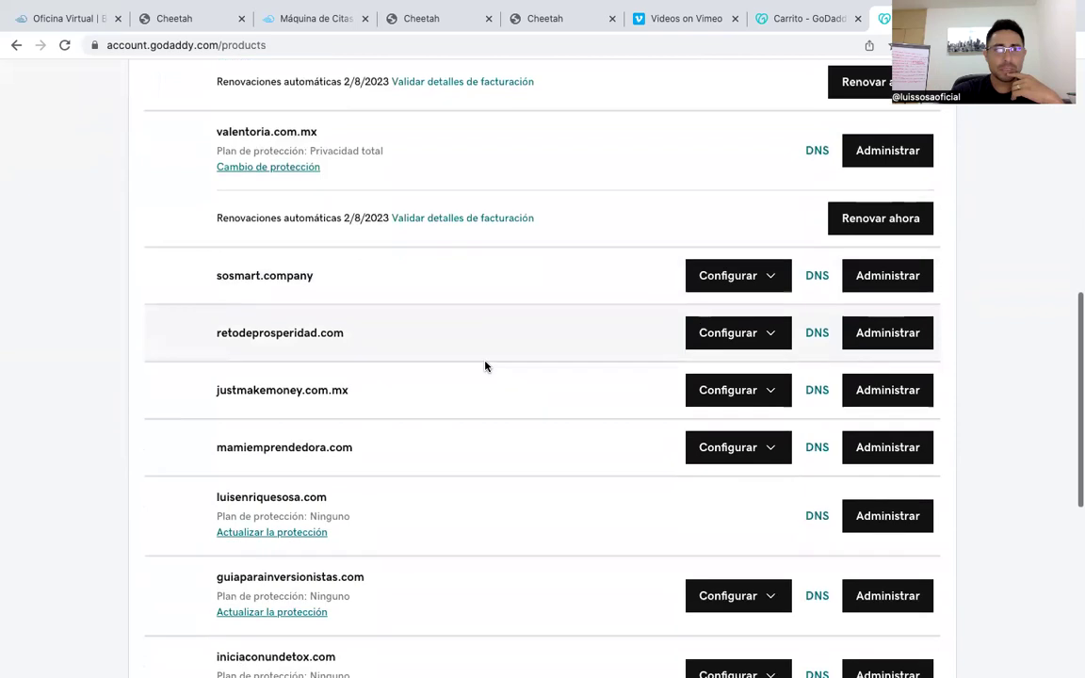
{"action": "scroll", "coordinate": [485, 366], "scroll_direction": "down", "scroll_amount": 4}
{"action": "scroll", "coordinate": [485, 366], "scroll_direction": "down", "scroll_amount": 5}
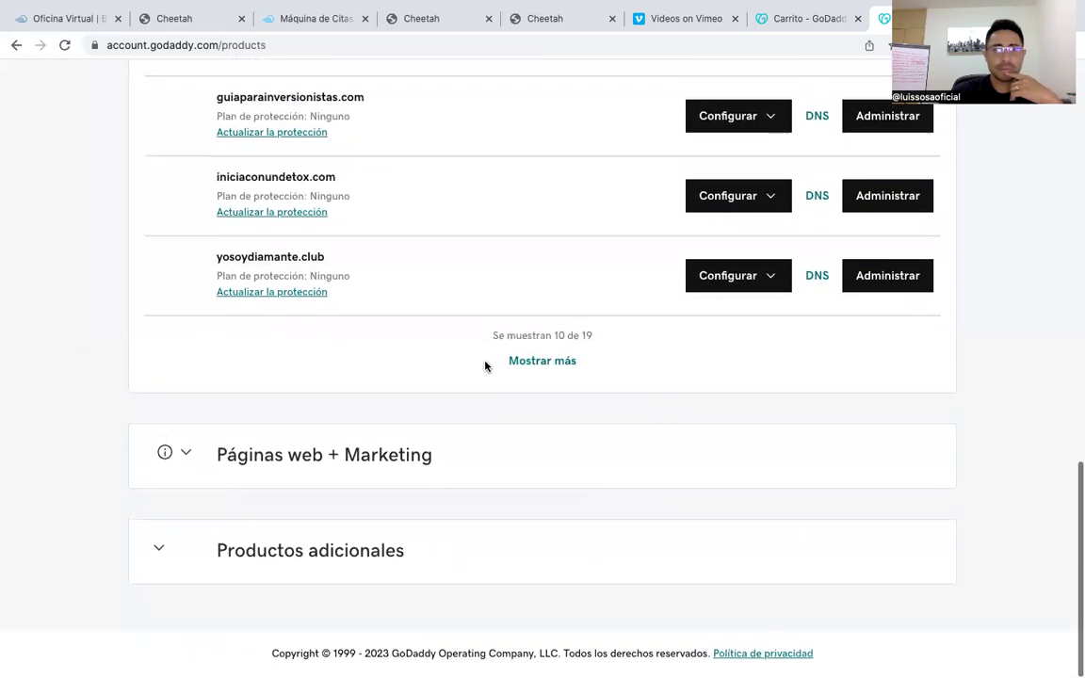
{"action": "left_click", "coordinate": [563, 362]}
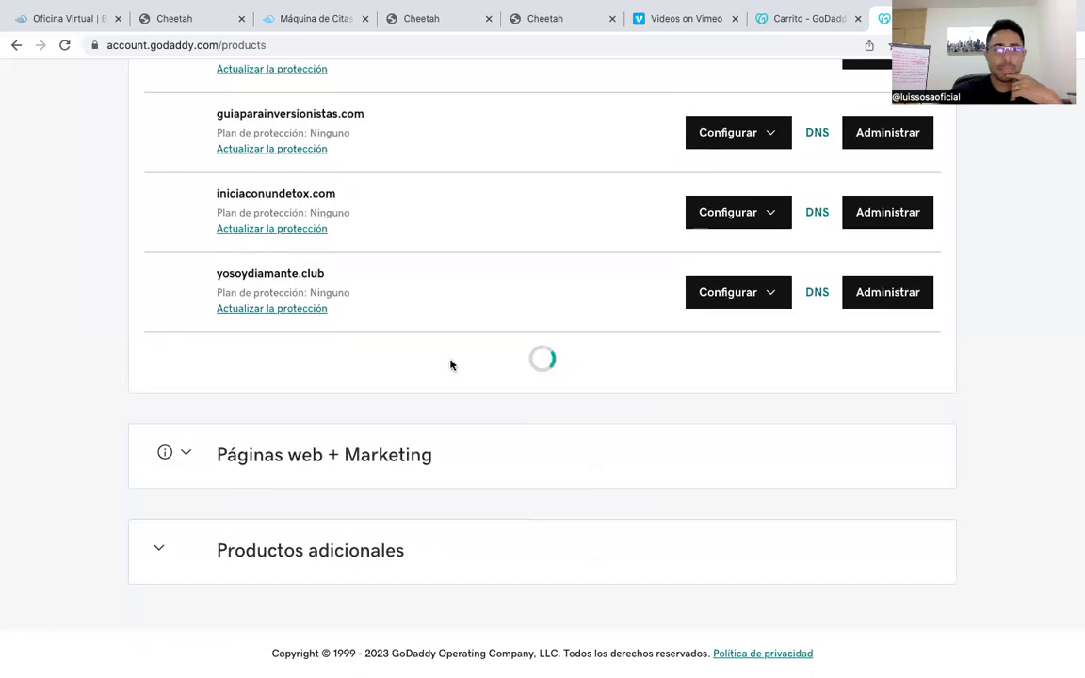
{"action": "scroll", "coordinate": [404, 345], "scroll_direction": "down", "scroll_amount": 5}
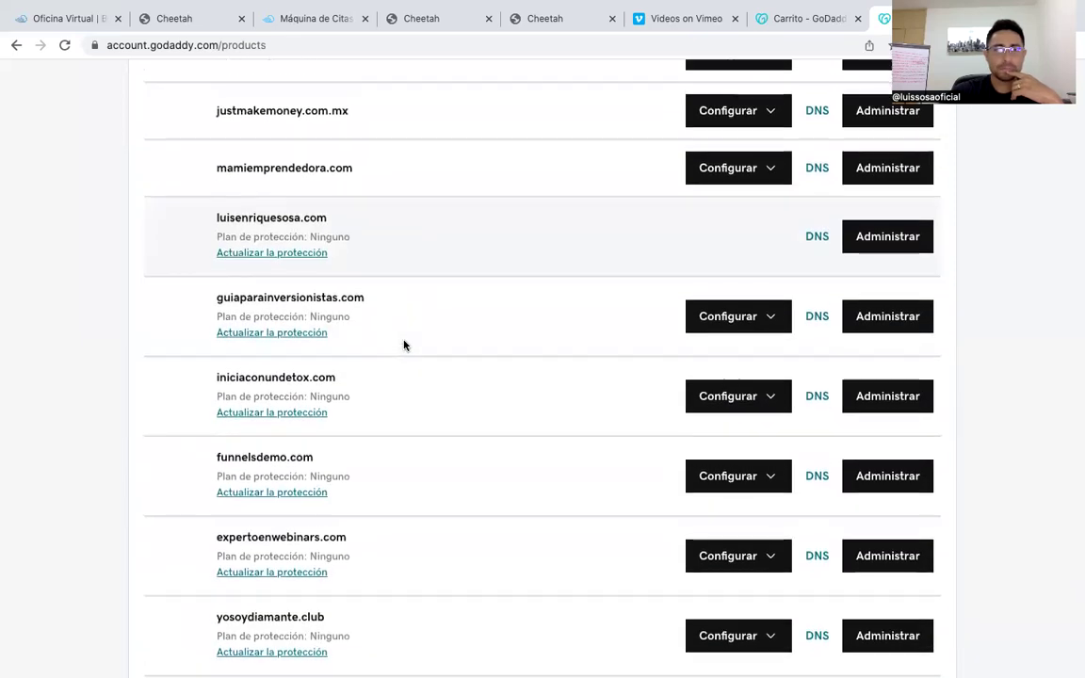
{"action": "scroll", "coordinate": [404, 344], "scroll_direction": "down", "scroll_amount": 3}
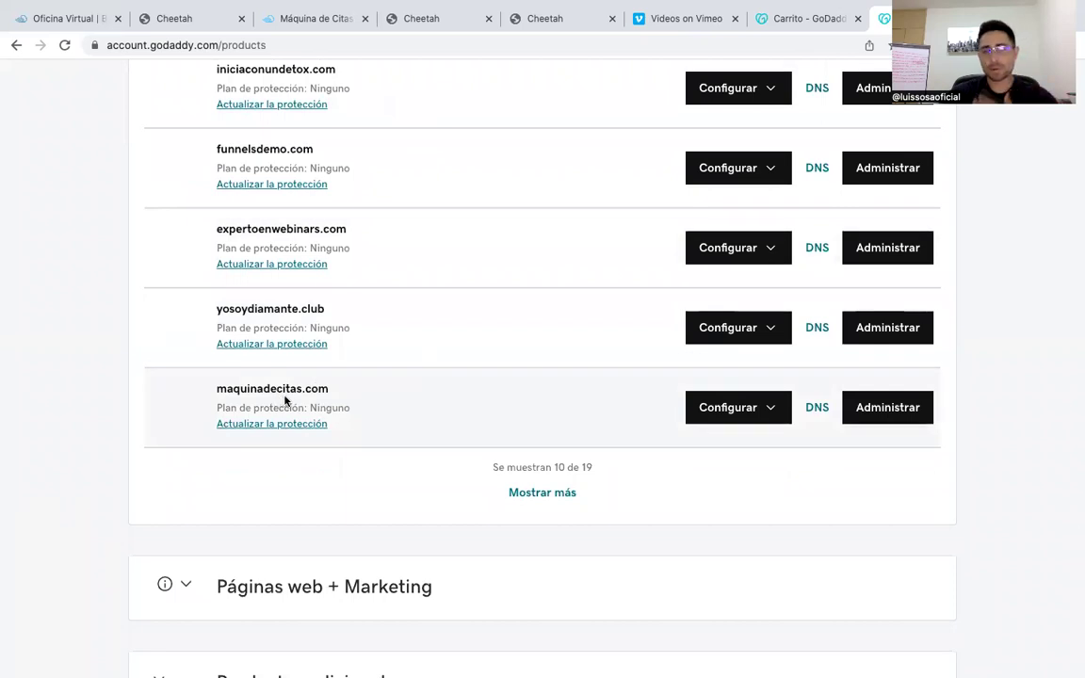
{"action": "left_click", "coordinate": [816, 409]}
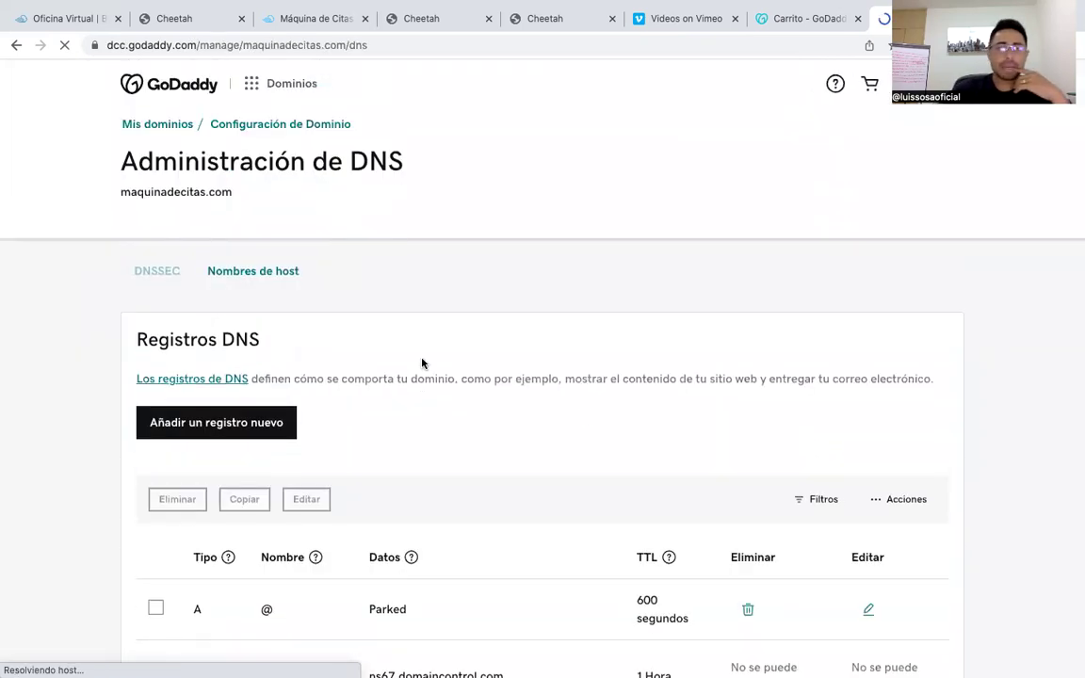
- Review the DNS records down to name servers ns67/ns68.domaincontrol.com, checking their info tooltip
{"action": "scroll", "coordinate": [423, 364], "scroll_direction": "down", "scroll_amount": 3}
{"action": "scroll", "coordinate": [422, 364], "scroll_direction": "down", "scroll_amount": 3}
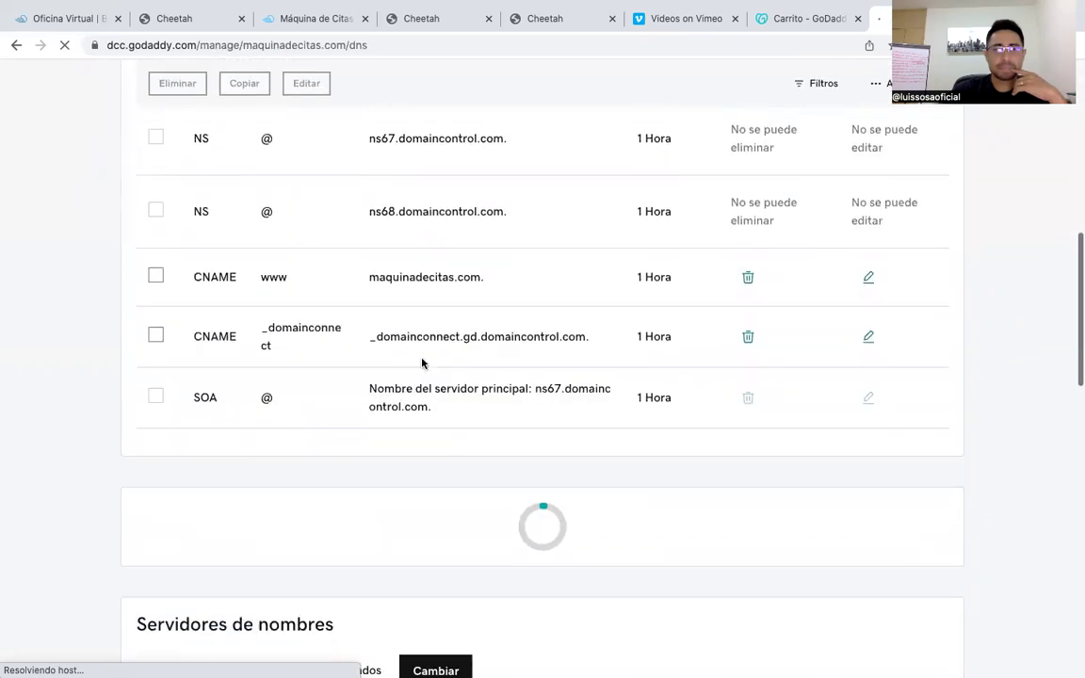
{"action": "scroll", "coordinate": [422, 364], "scroll_direction": "down", "scroll_amount": 2}
{"action": "scroll", "coordinate": [422, 363], "scroll_direction": "down", "scroll_amount": 1}
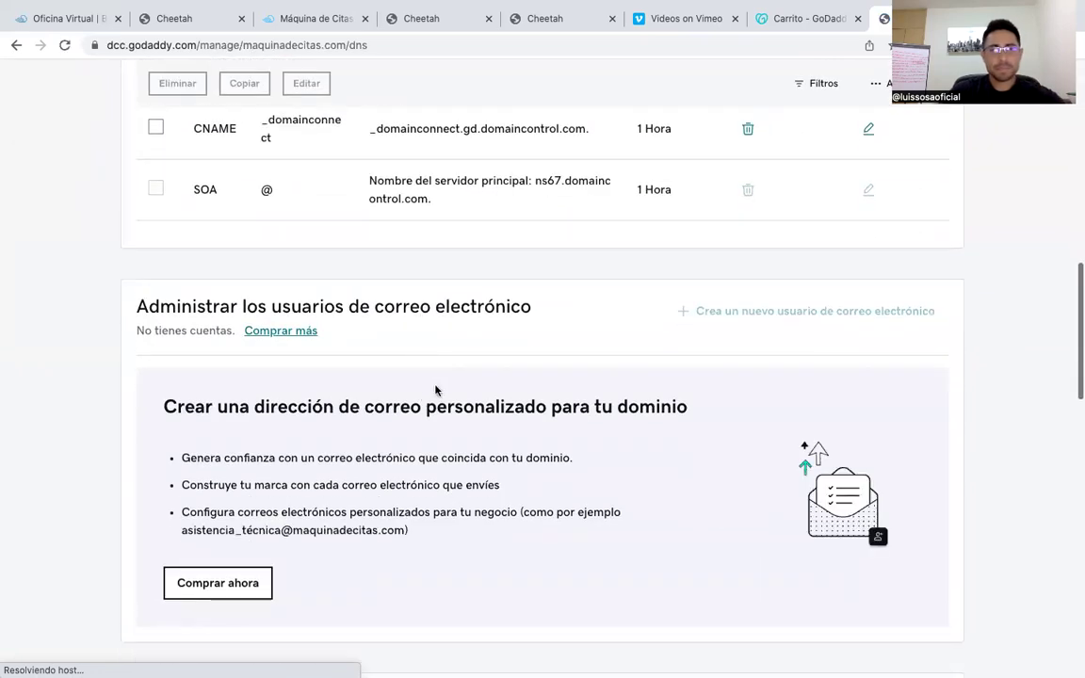
{"action": "scroll", "coordinate": [433, 547], "scroll_direction": "down", "scroll_amount": 5}
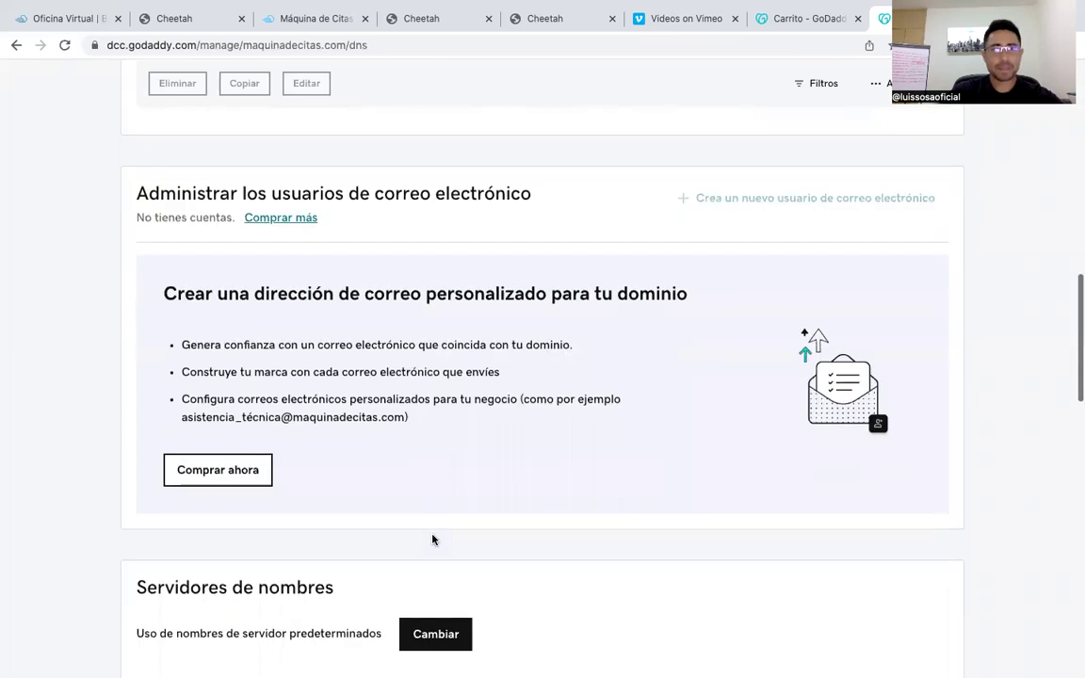
{"action": "scroll", "coordinate": [433, 540], "scroll_direction": "down", "scroll_amount": 1}
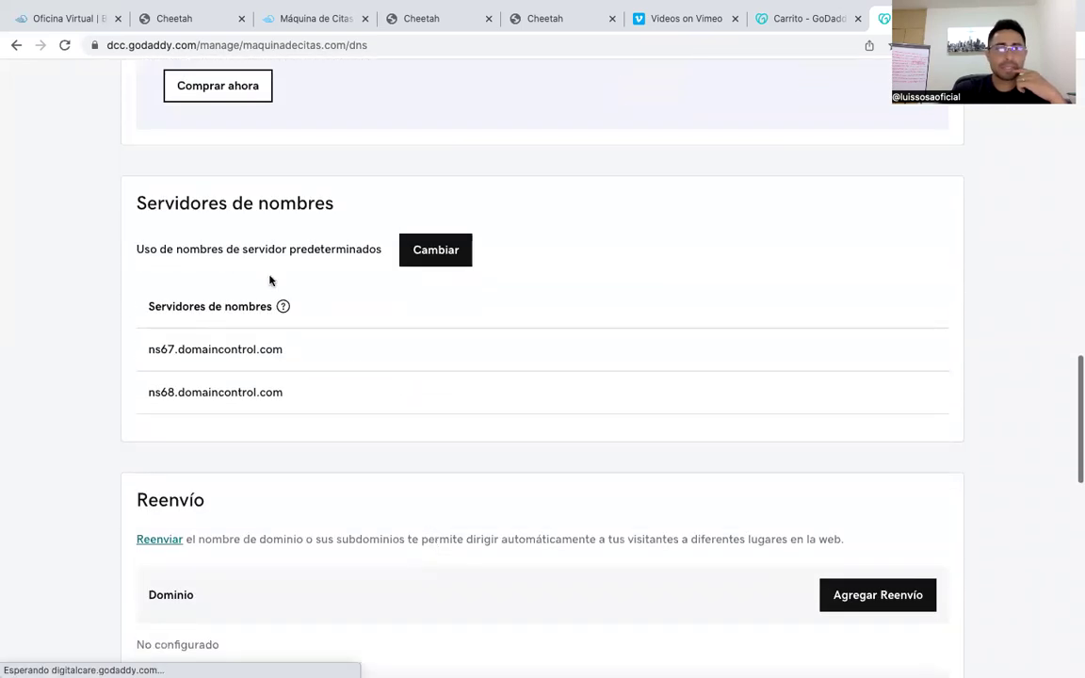
{"action": "left_click", "coordinate": [282, 306]}
{"action": "left_click", "coordinate": [392, 183]}
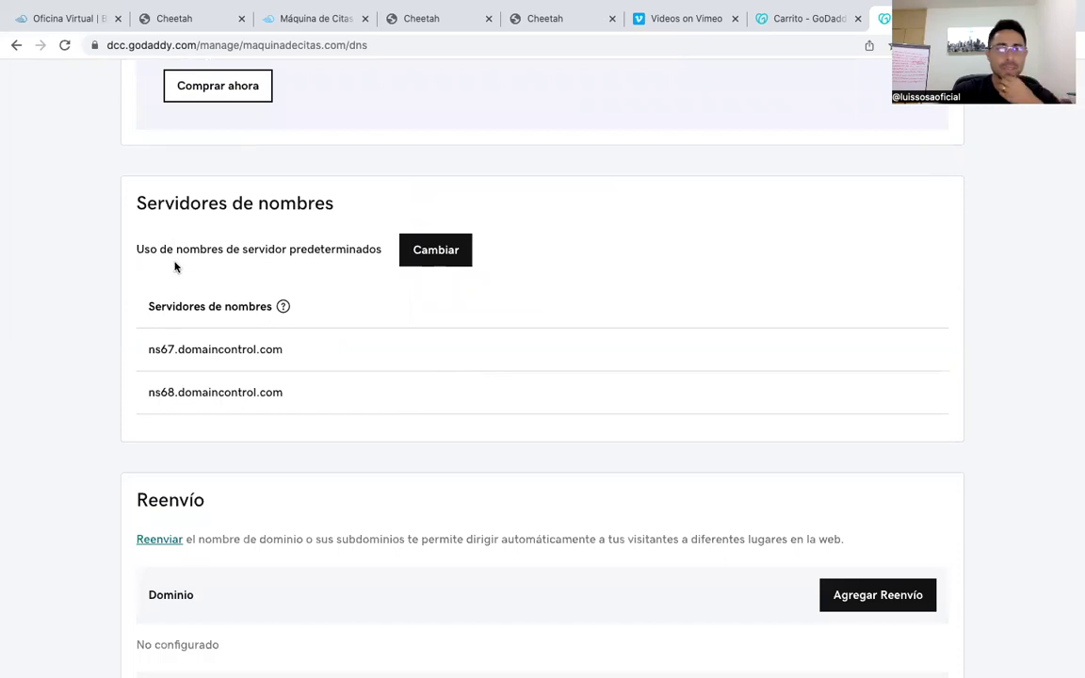
- Switch maquinadecitas.com to custom name servers, leaving both Servidor de nombres fields empty
{"action": "left_click", "coordinate": [437, 251]}
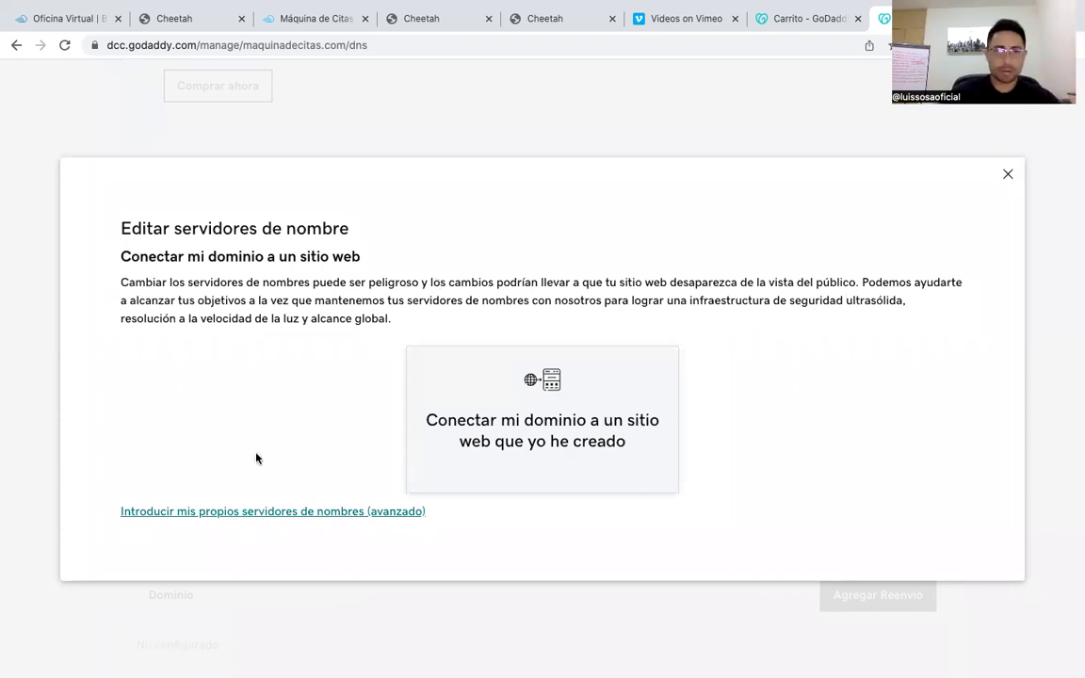
{"action": "left_click", "coordinate": [355, 515]}
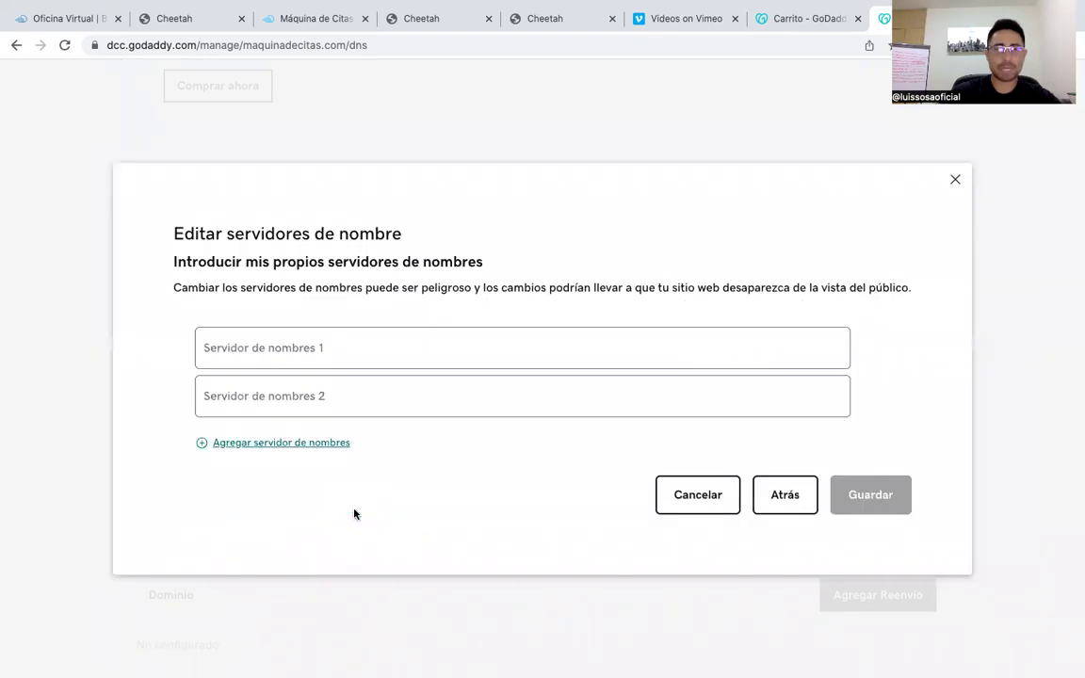
{"action": "left_click", "coordinate": [281, 346]}
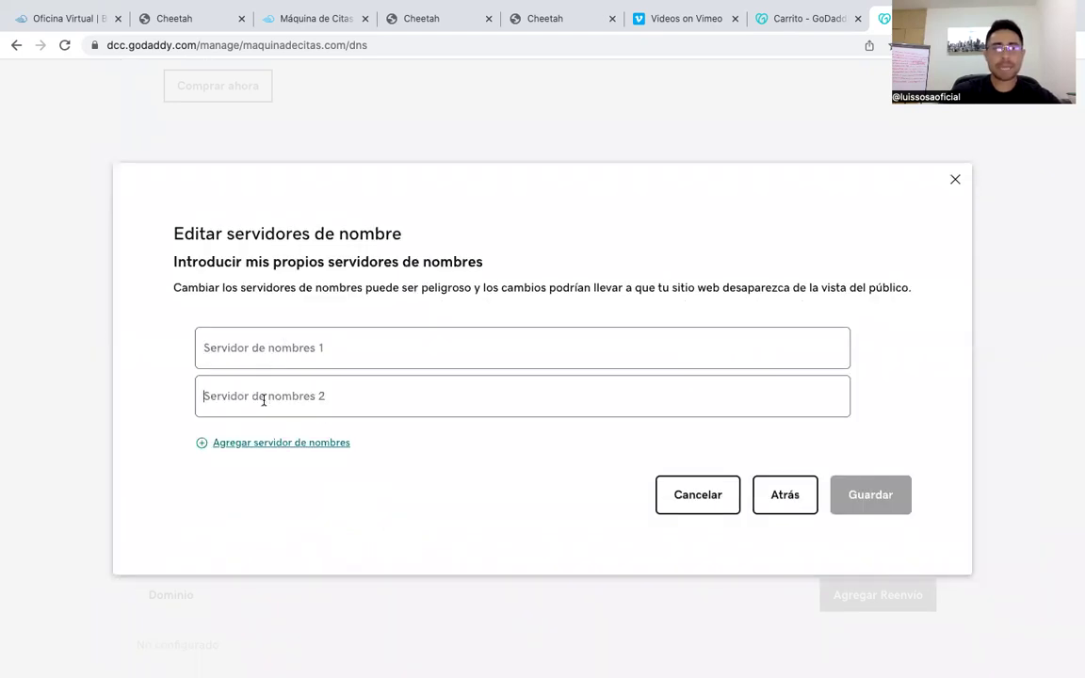
{"action": "left_click", "coordinate": [256, 384]}
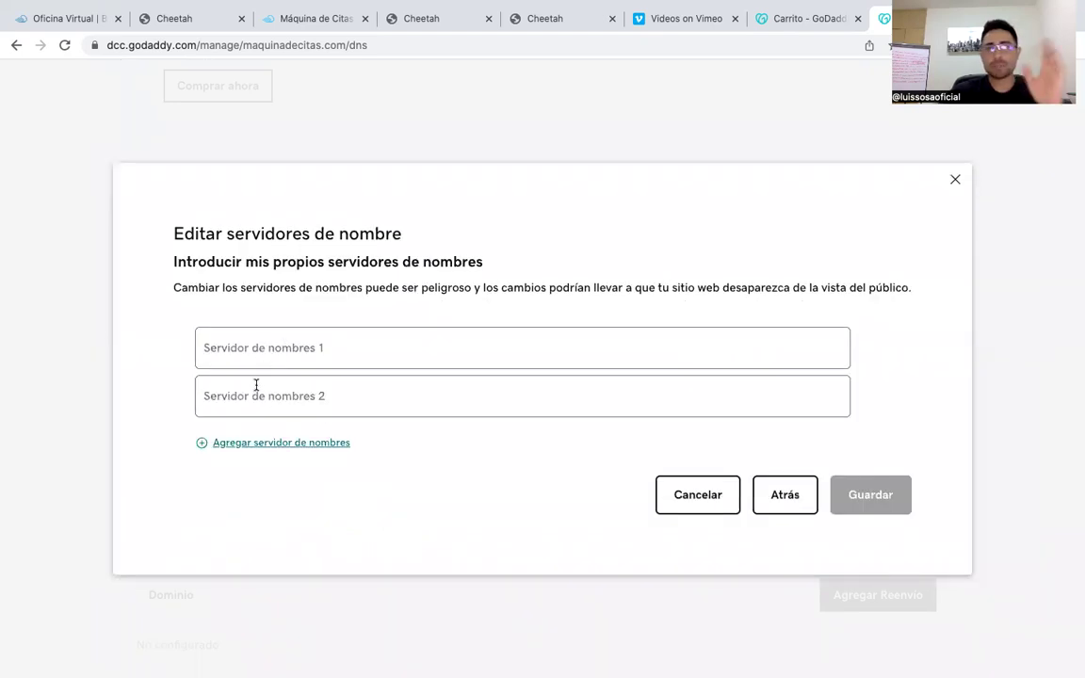
{"action": "left_click", "coordinate": [440, 20]}
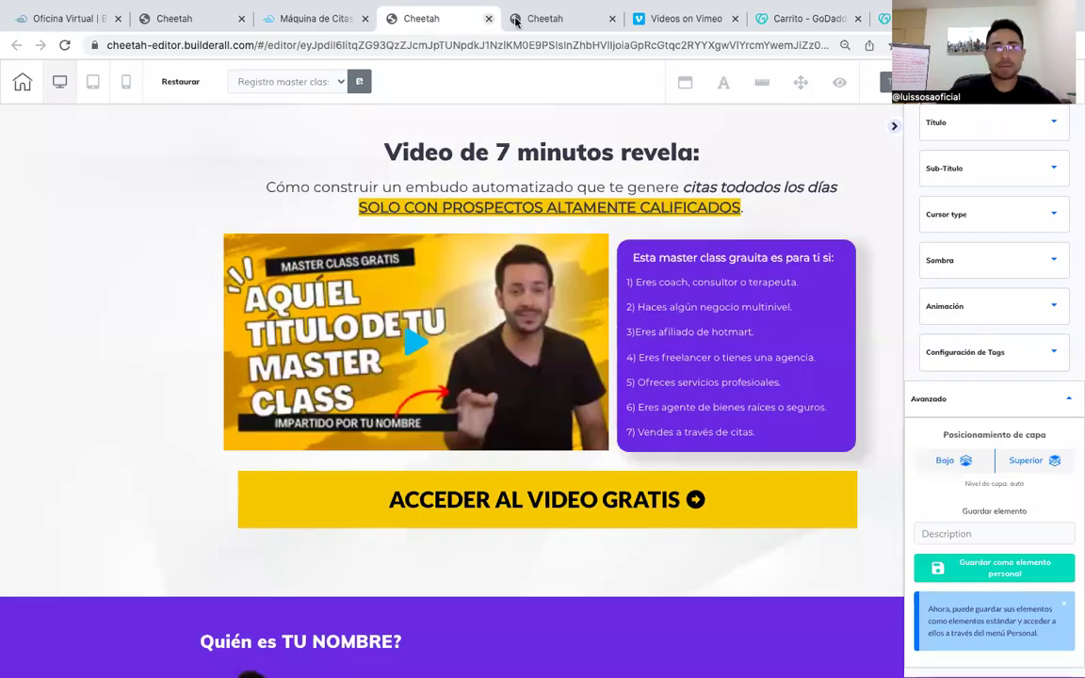
- Go to the Máquina de Citas site's Dominio settings page
{"action": "left_click", "coordinate": [516, 20]}
{"action": "left_click", "coordinate": [322, 20]}
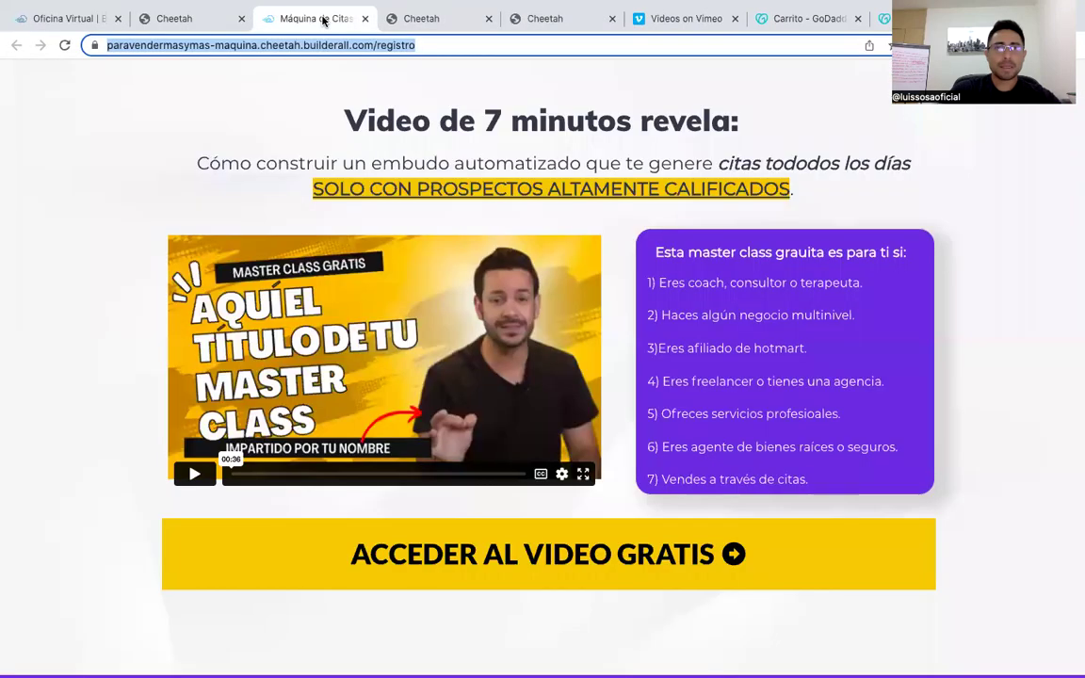
{"action": "left_click", "coordinate": [204, 21]}
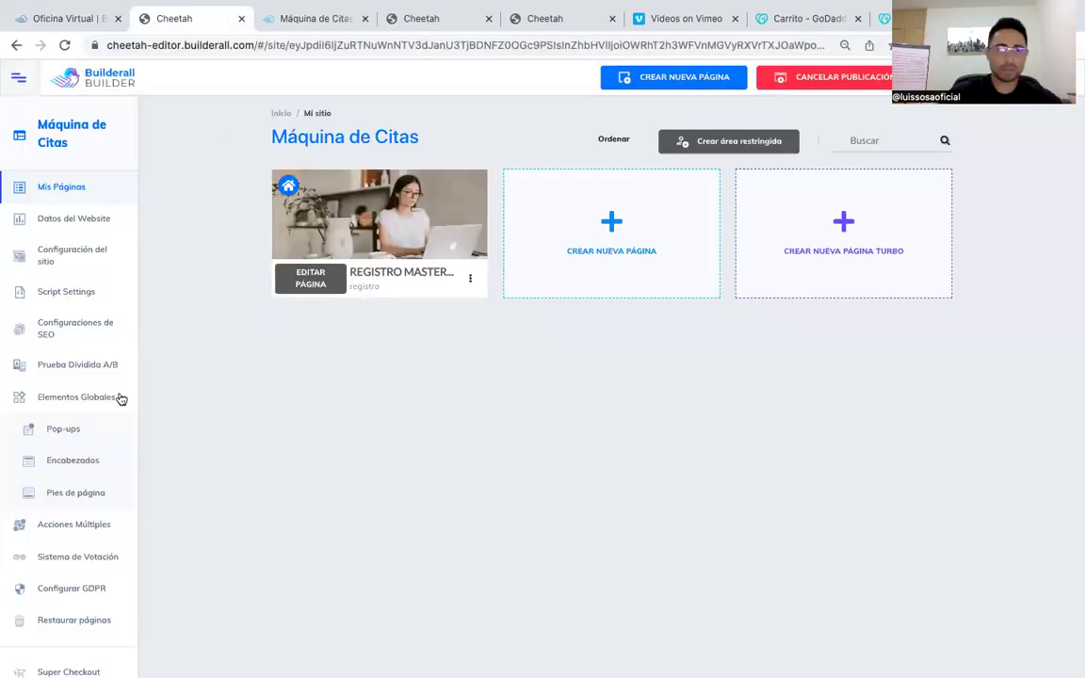
{"action": "scroll", "coordinate": [85, 450], "scroll_direction": "down", "scroll_amount": 5}
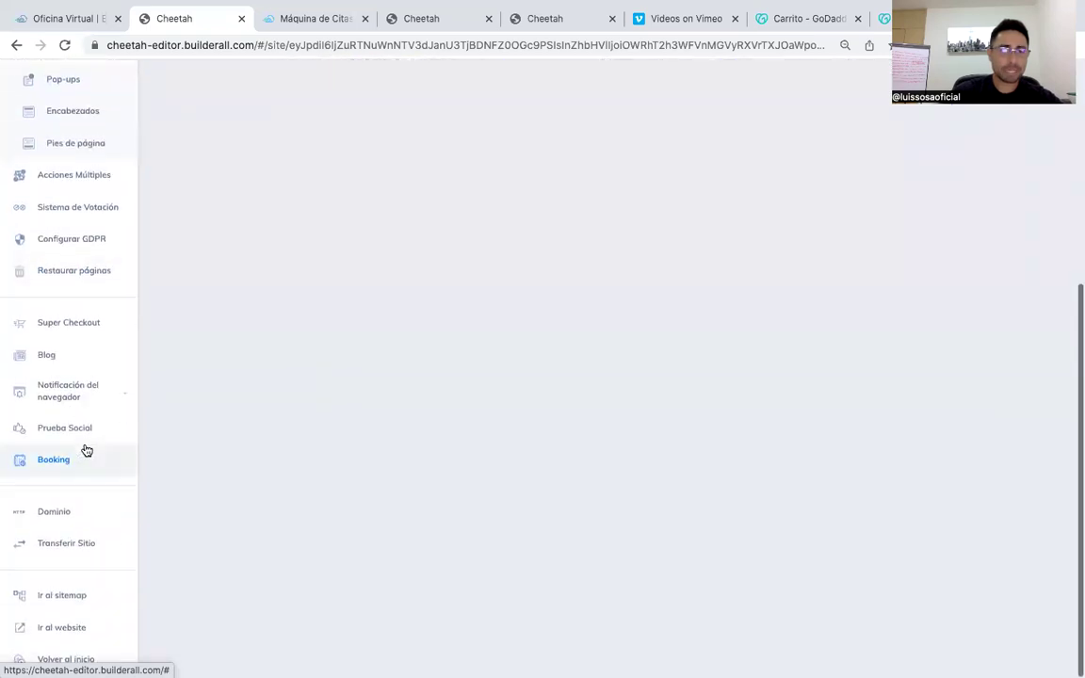
{"action": "left_click", "coordinate": [61, 511]}
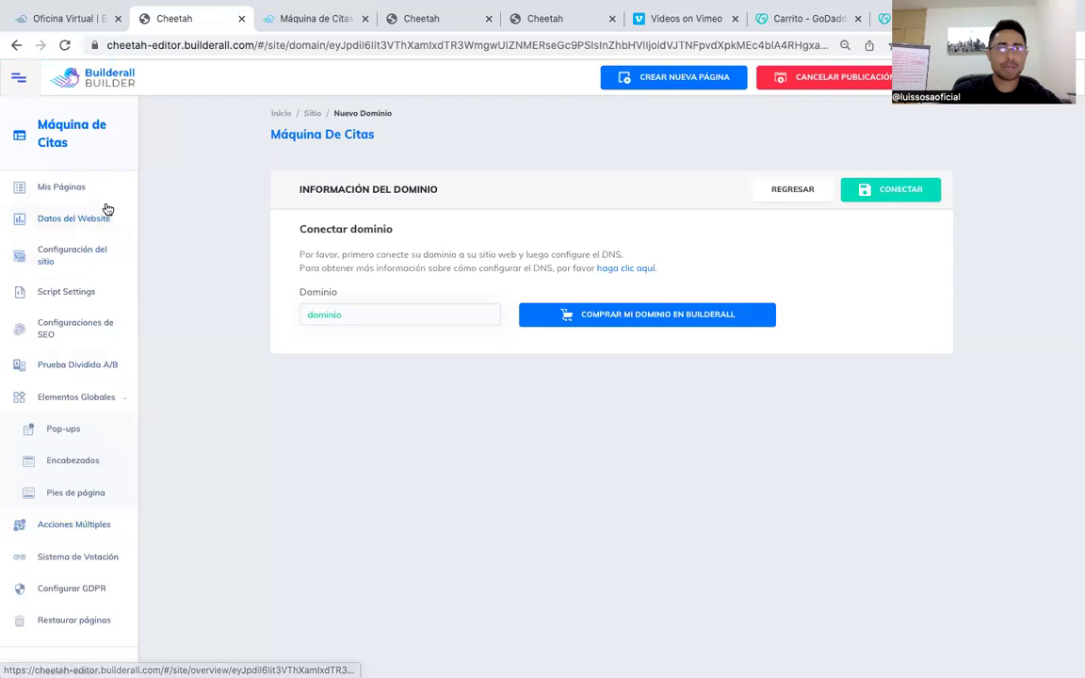
{"action": "left_click", "coordinate": [64, 187]}
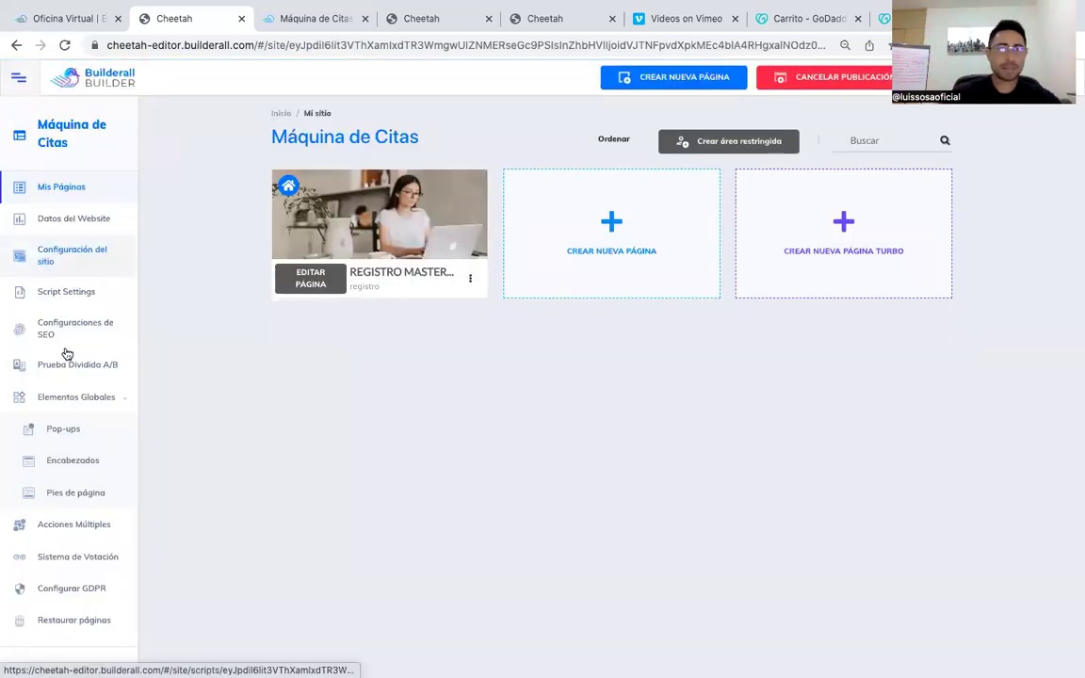
{"action": "scroll", "coordinate": [63, 271], "scroll_direction": "down", "scroll_amount": 3}
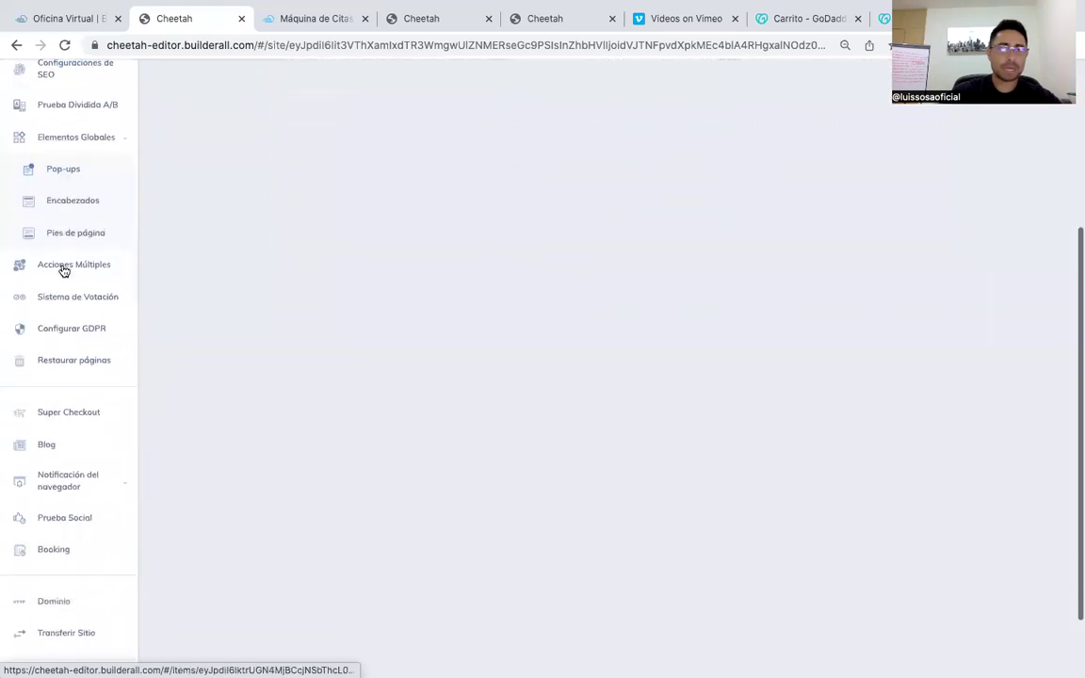
{"action": "scroll", "coordinate": [63, 271], "scroll_direction": "down", "scroll_amount": 2}
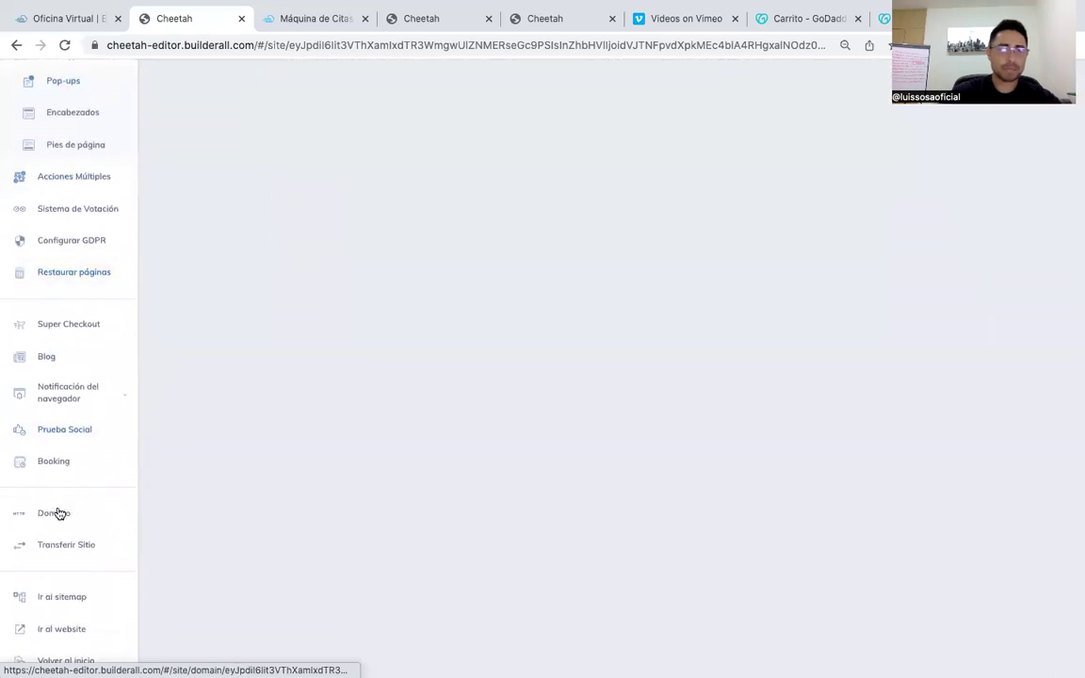
{"action": "left_click", "coordinate": [58, 514]}
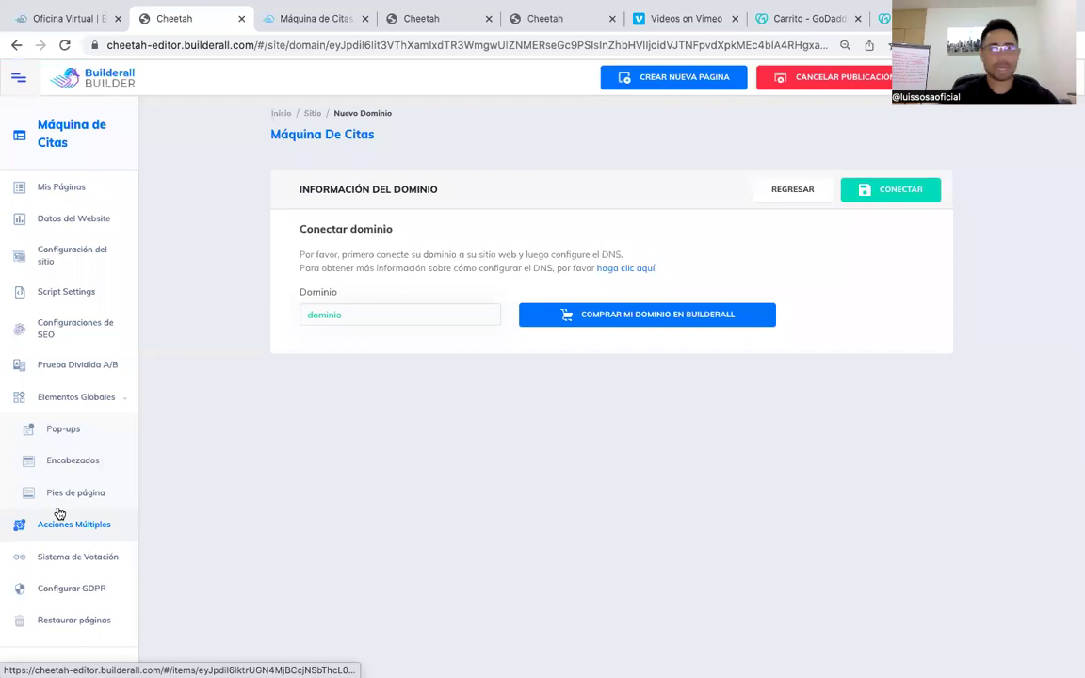
- Enter maquinadecitas.com as the site's domain and choose to connect it
{"action": "left_click", "coordinate": [314, 315]}
{"action": "type", "text": "maquinadecitas.com"}
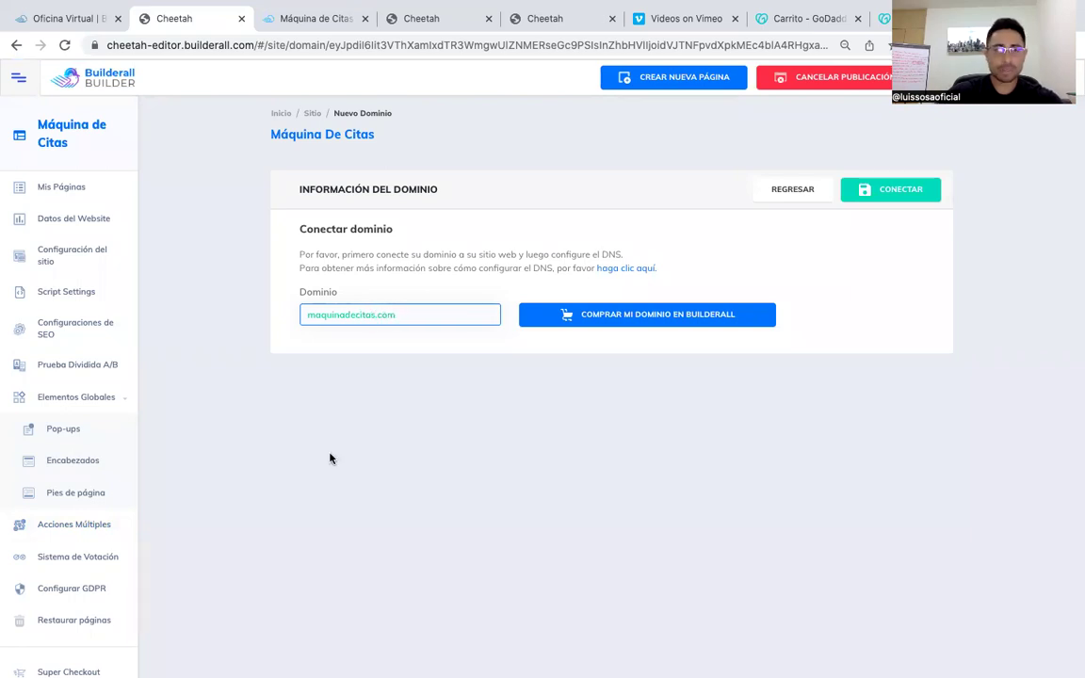
{"action": "left_click", "coordinate": [317, 407]}
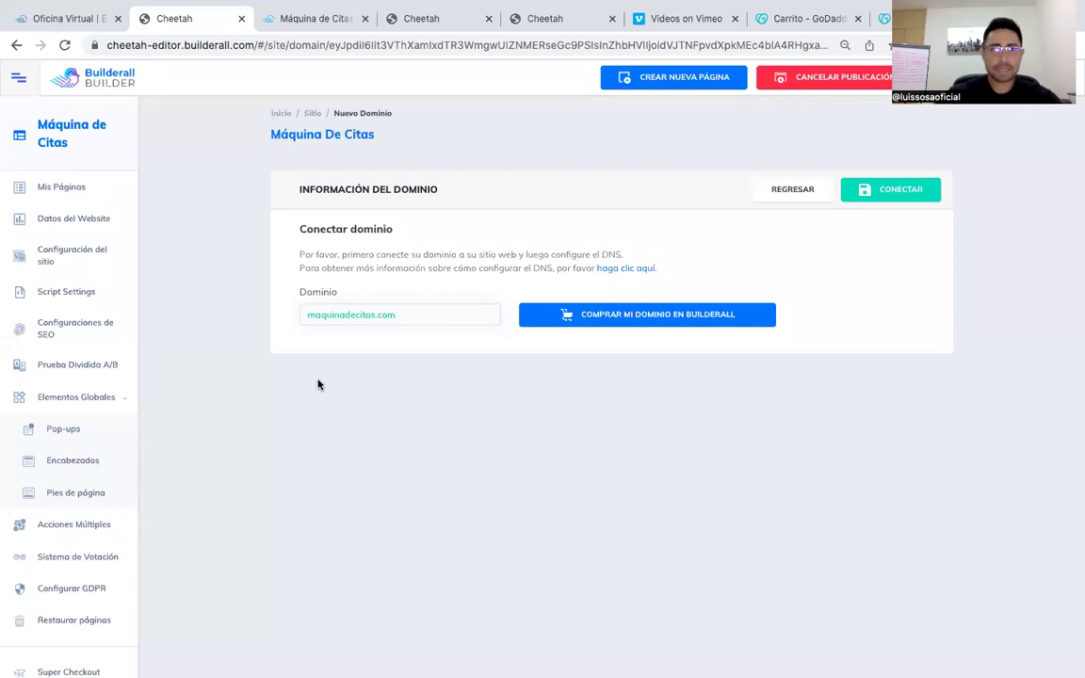
{"action": "left_click", "coordinate": [873, 201]}
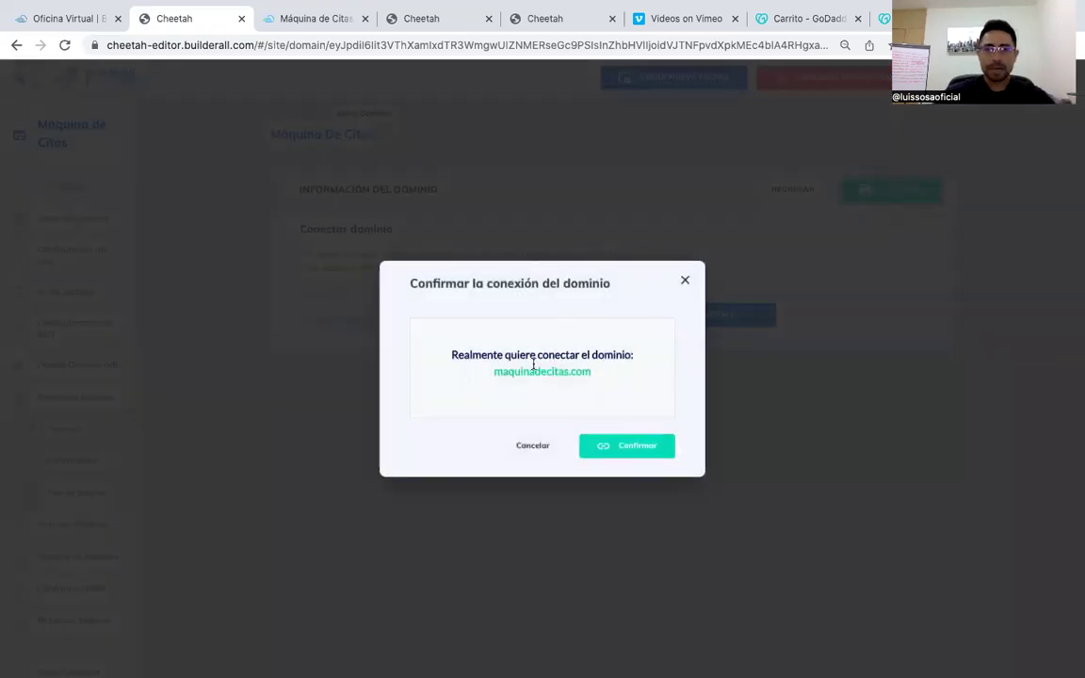
- Confirm the maquinadecitas.com connection and copy Name Server 1, ns5.l4dns.com
{"action": "left_click", "coordinate": [603, 445]}
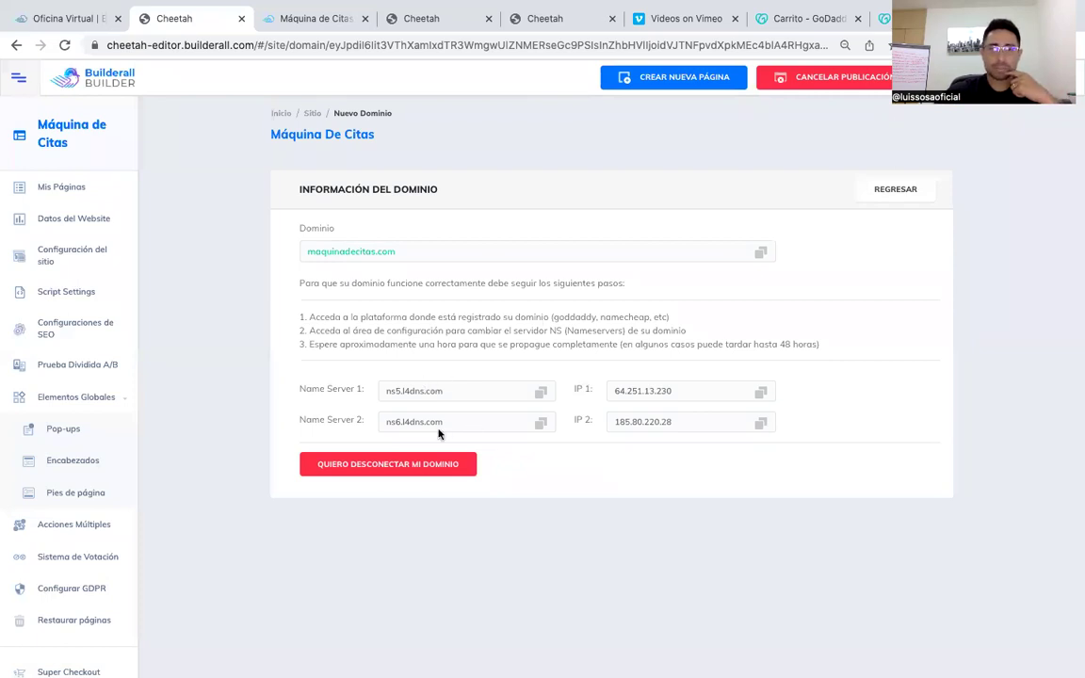
{"action": "left_click", "coordinate": [543, 394]}
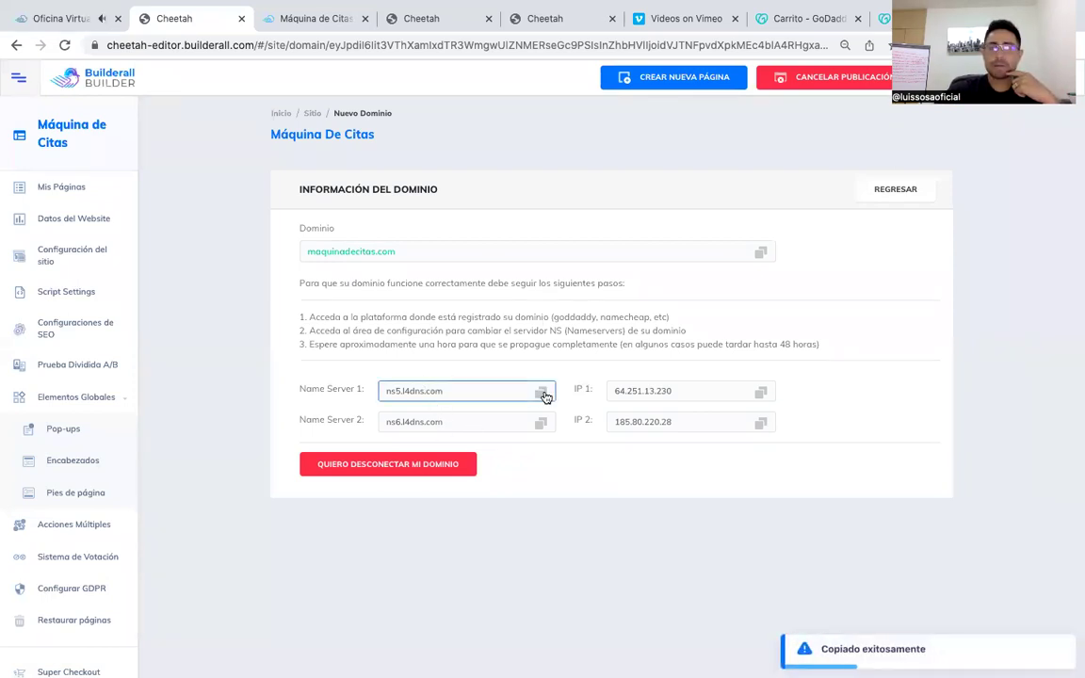
- Paste ns5.l4dns.com as GoDaddy's first name server, then copy ns6.l4dns.com from Builderall
{"action": "left_click", "coordinate": [895, 18]}
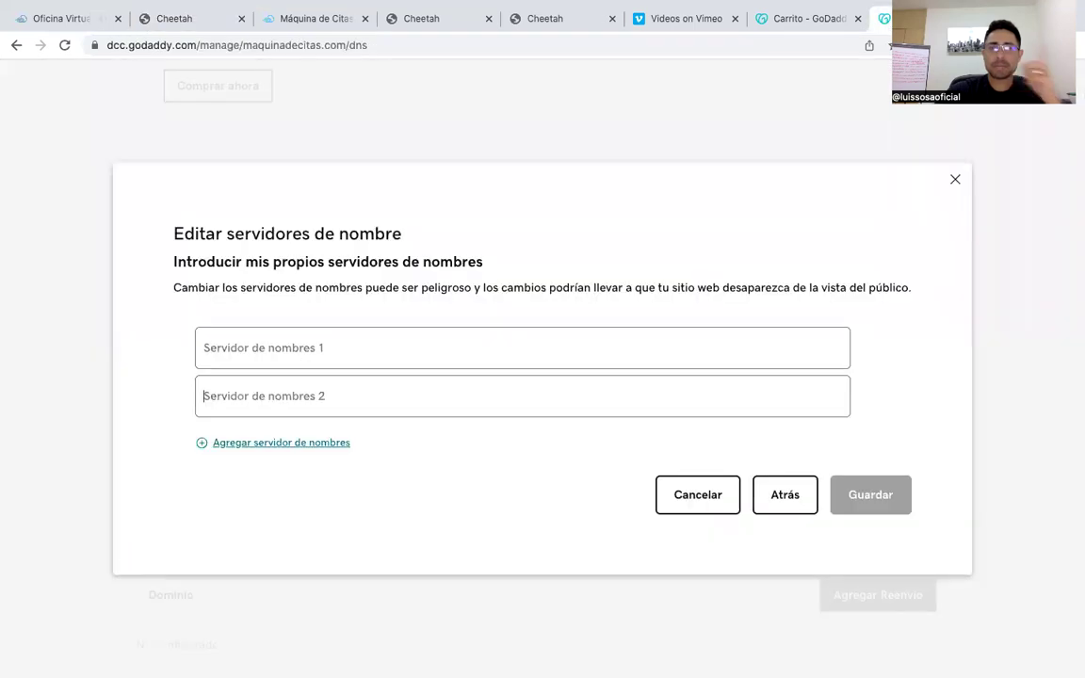
{"action": "key", "text": "super+v"}
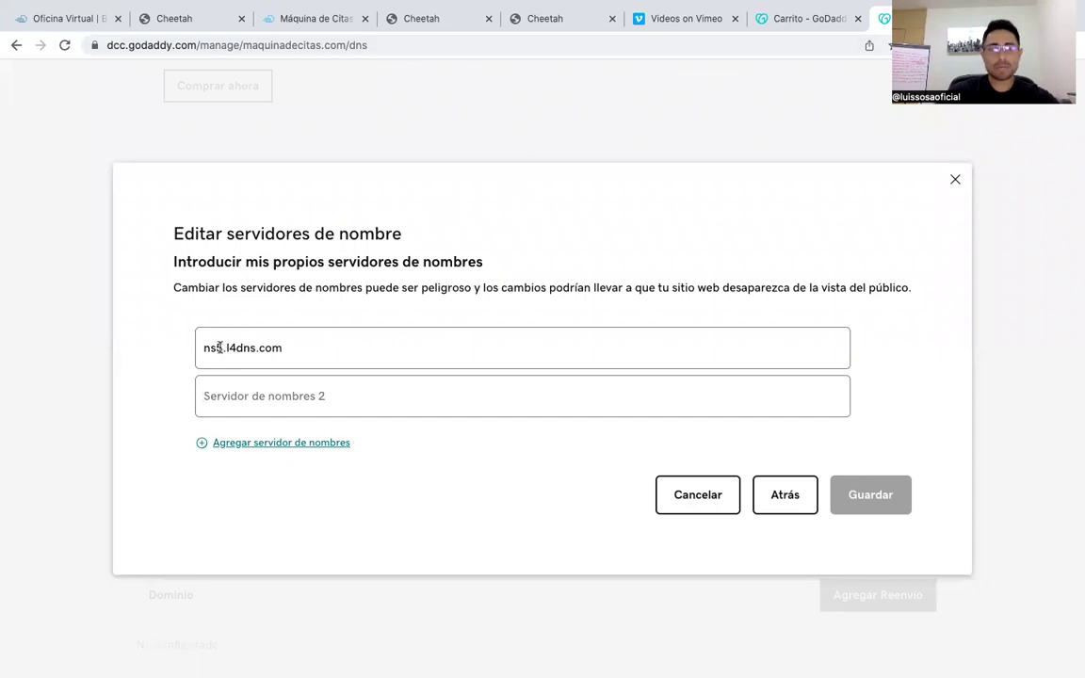
{"action": "left_click", "coordinate": [315, 19]}
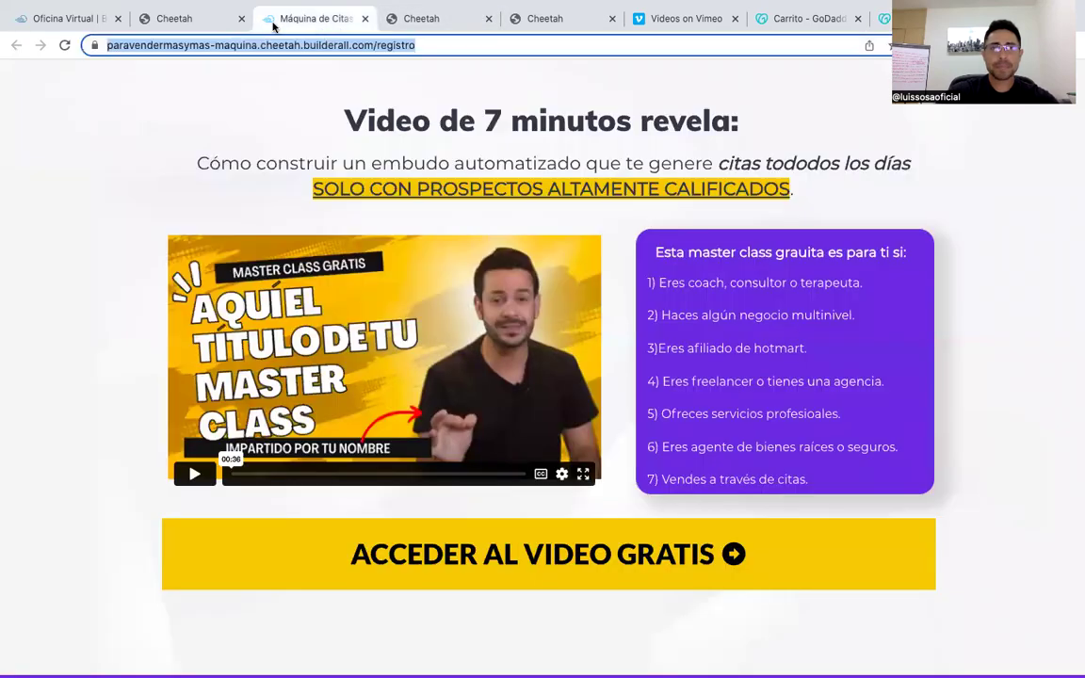
{"action": "left_click", "coordinate": [199, 19]}
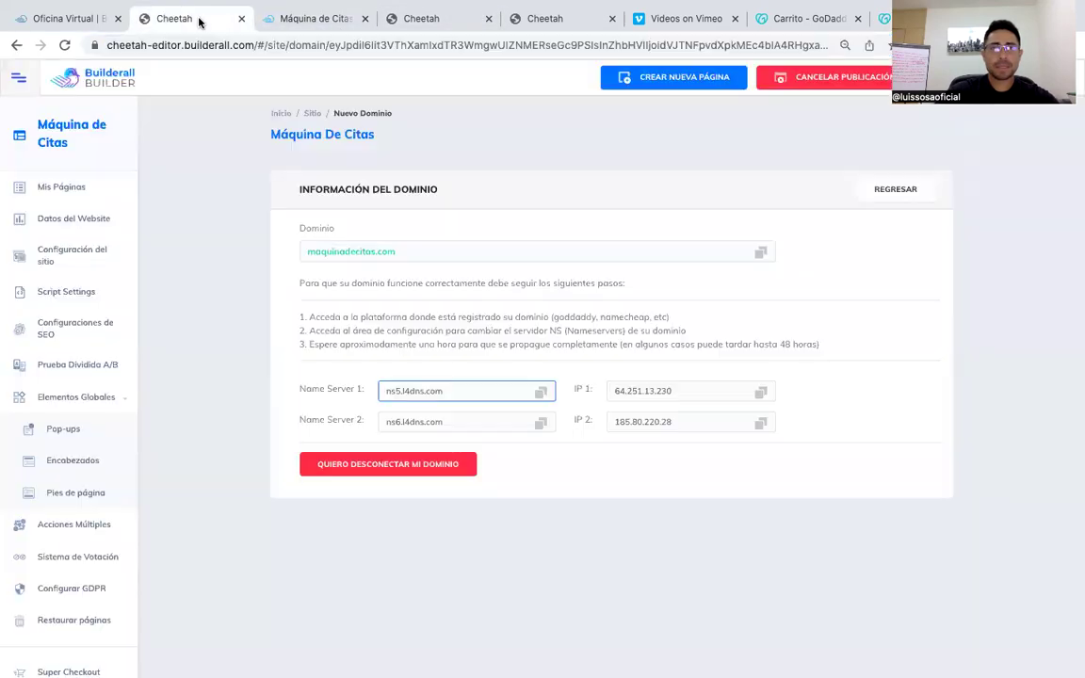
{"action": "left_click", "coordinate": [541, 424]}
{"action": "left_click", "coordinate": [542, 424]}
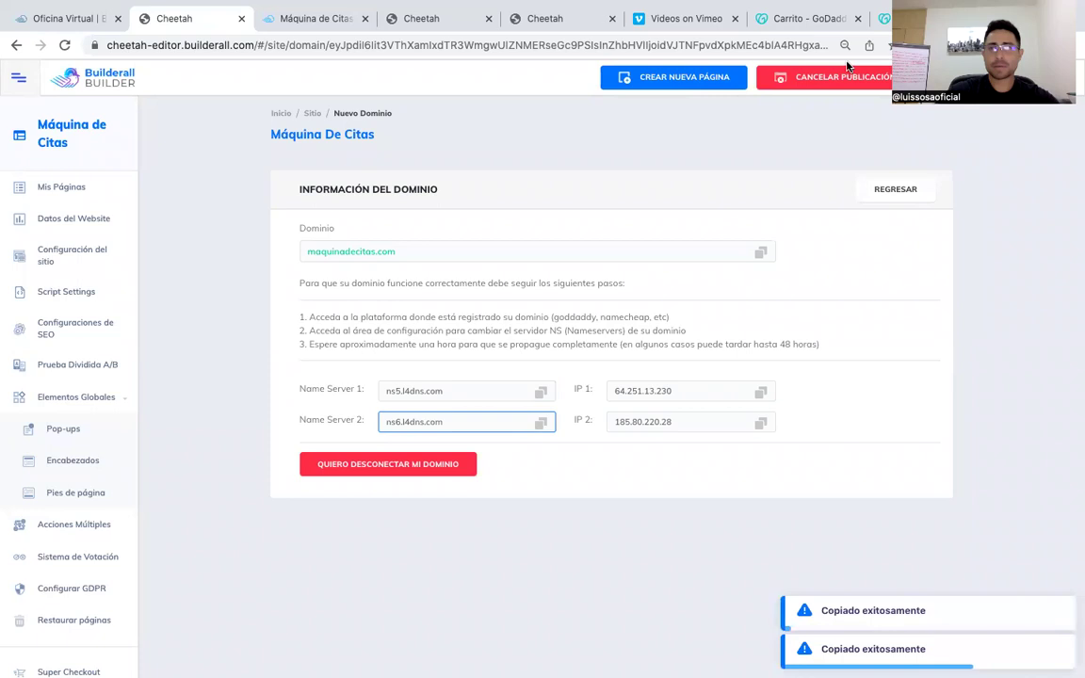
- Paste ns6.l4dns.com as the second name server, save, and tick the consent checkbox
{"action": "left_click", "coordinate": [890, 19]}
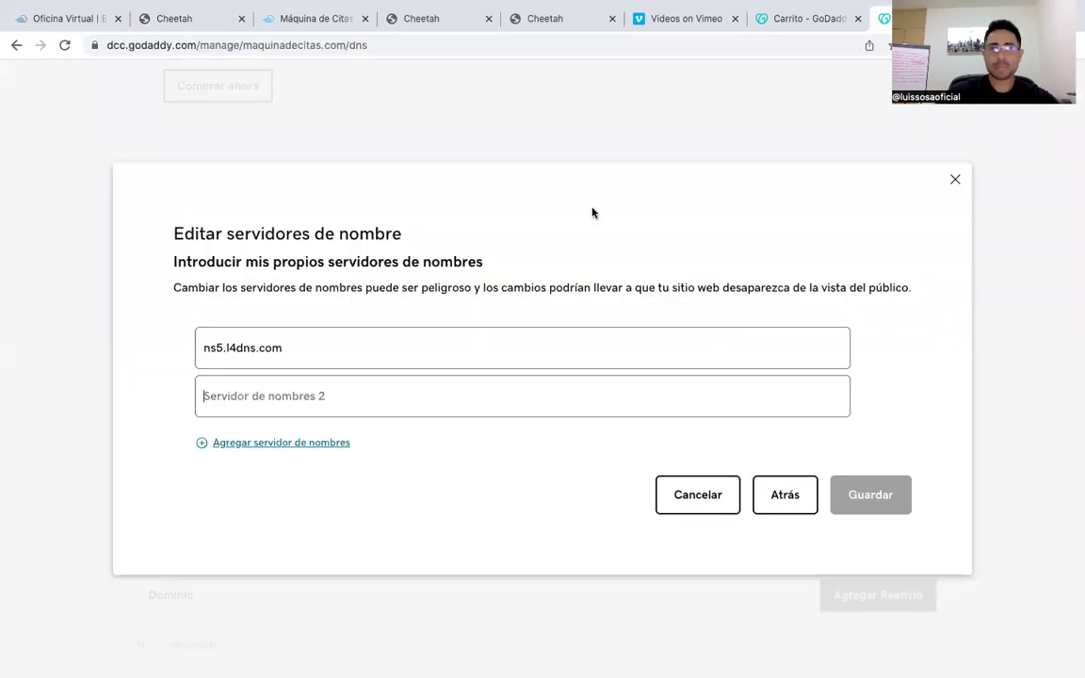
{"action": "left_click", "coordinate": [388, 400]}
{"action": "key", "text": "ctrl+v"}
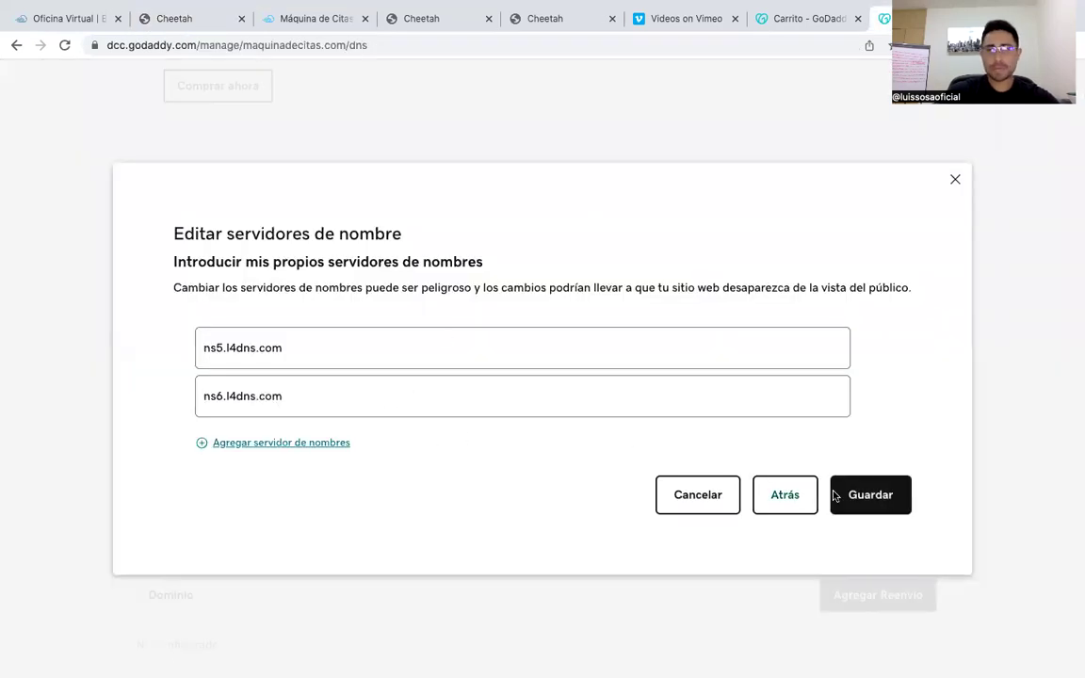
{"action": "left_click", "coordinate": [858, 491]}
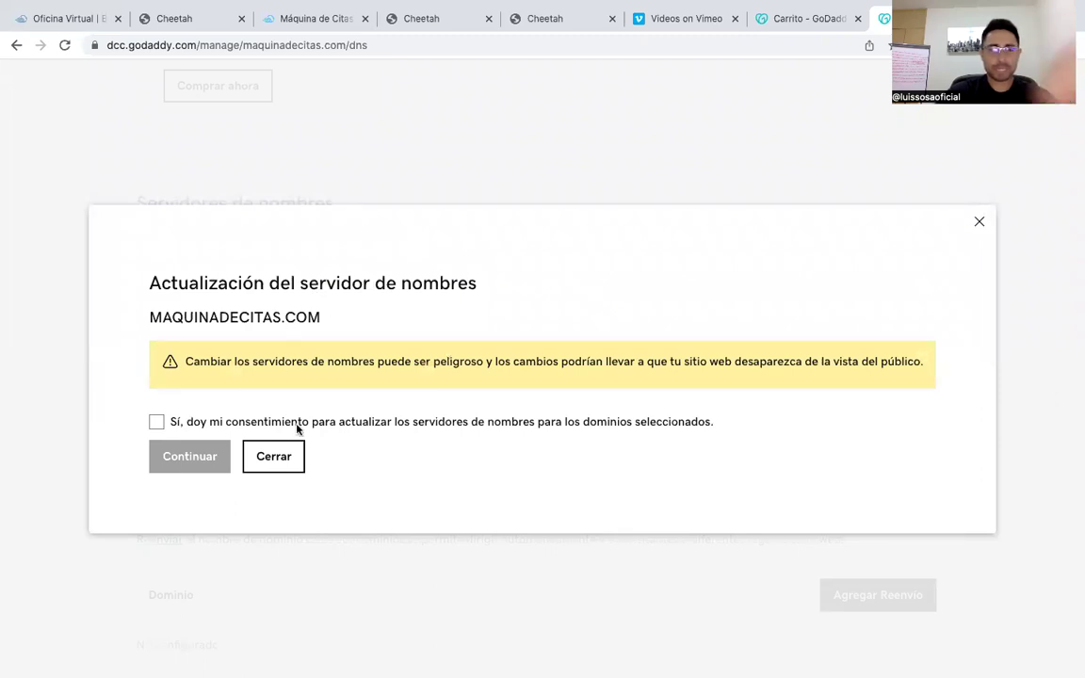
{"action": "left_click", "coordinate": [156, 423]}
- Continue the update and verify ns5.l4dns.com and ns6.l4dns.com appear under Servidores de nombres
{"action": "left_click", "coordinate": [186, 456]}
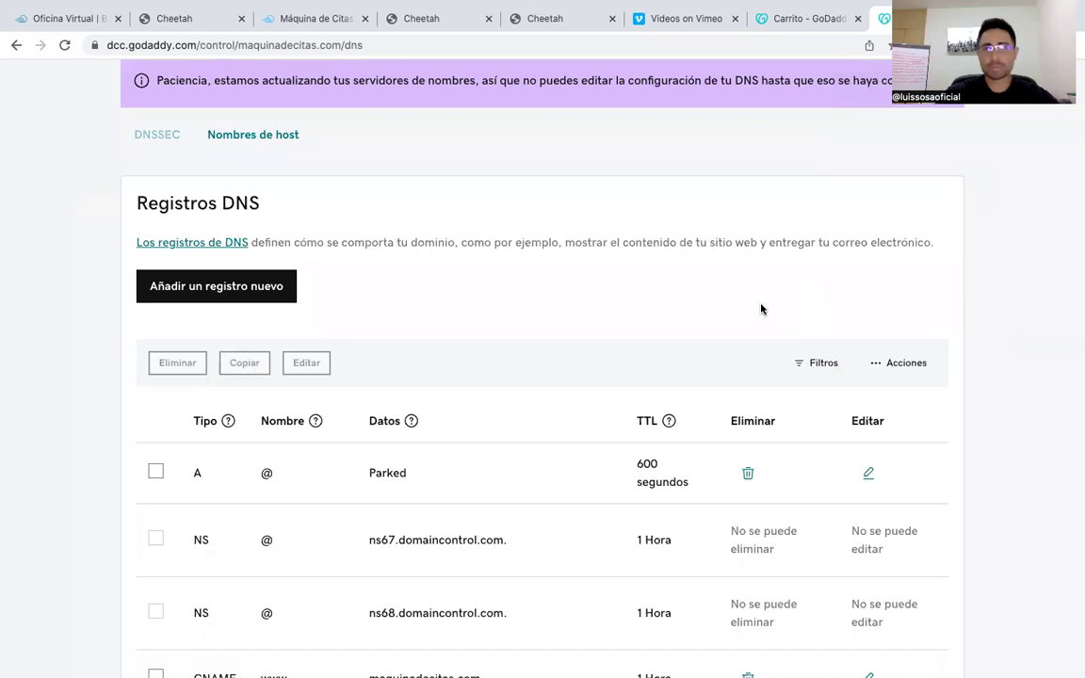
{"action": "scroll", "coordinate": [745, 310], "scroll_direction": "down", "scroll_amount": 8}
{"action": "scroll", "coordinate": [736, 311], "scroll_direction": "down", "scroll_amount": 5}
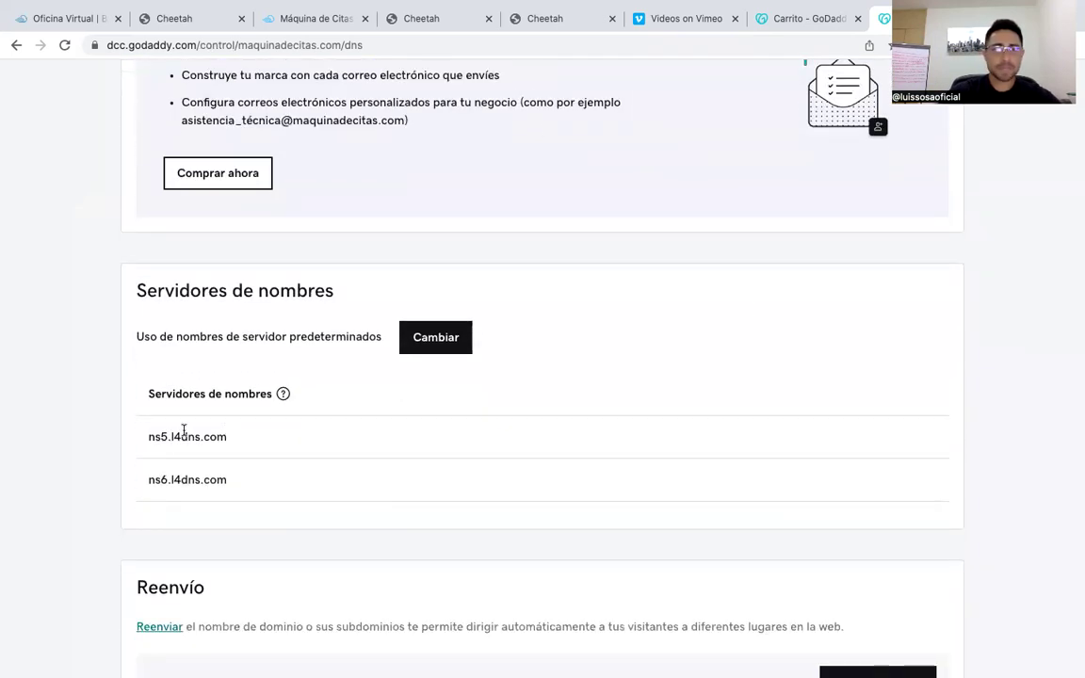
{"action": "scroll", "coordinate": [254, 438], "scroll_direction": "down", "scroll_amount": 6}
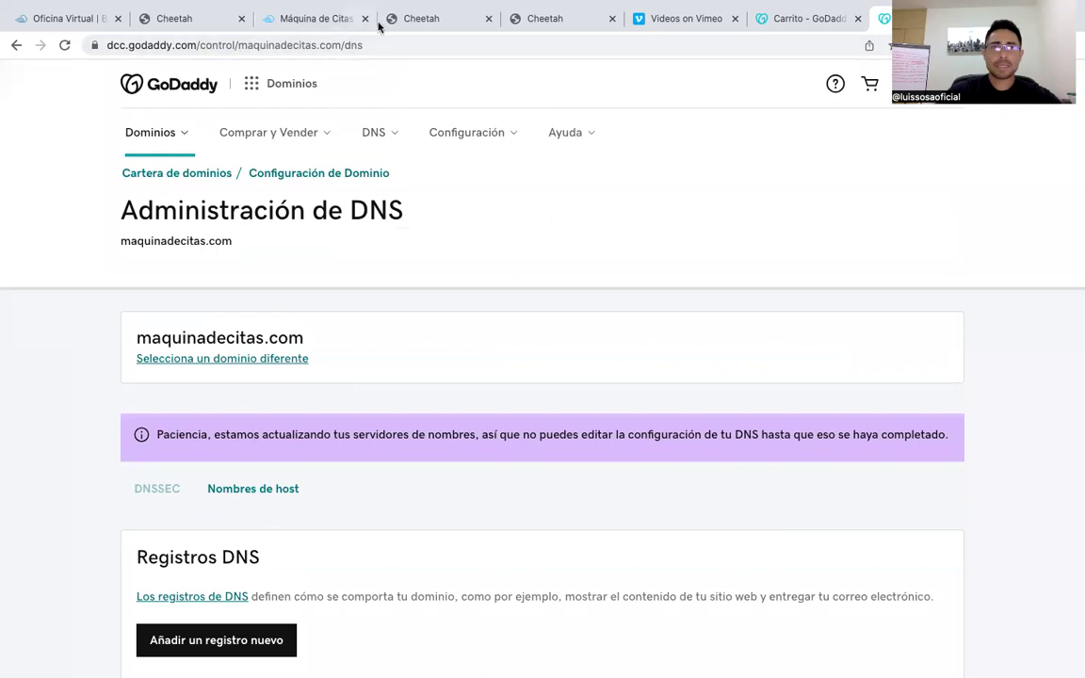
- Close the duplicate Builderall site editor tab
{"action": "left_click", "coordinate": [414, 19]}
{"action": "left_click", "coordinate": [330, 23]}
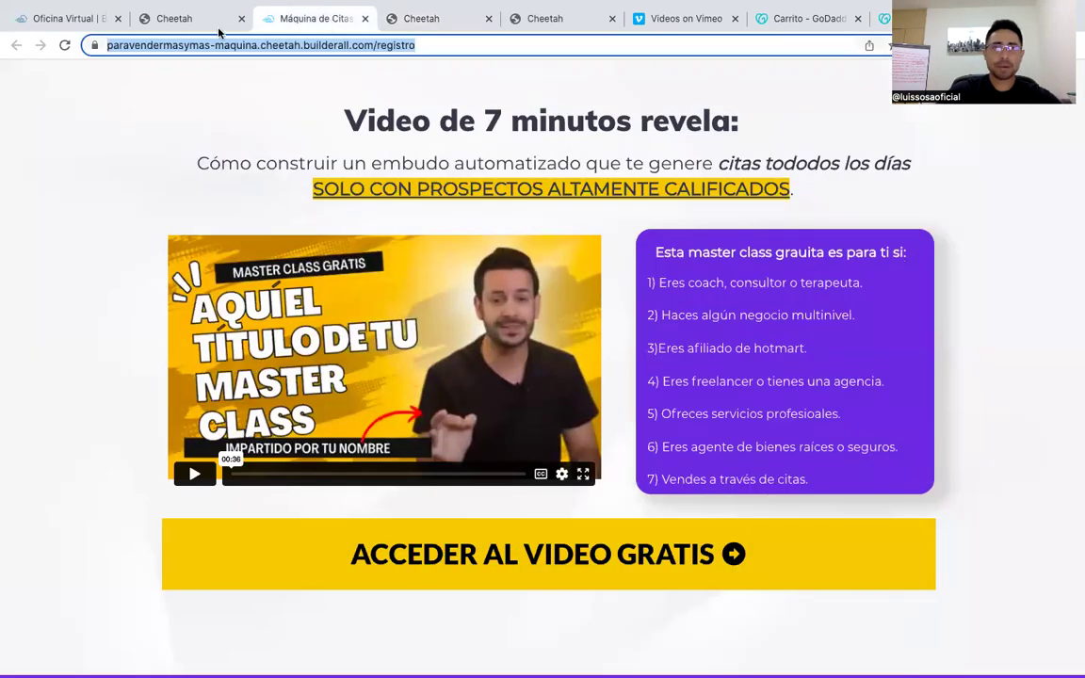
{"action": "left_click", "coordinate": [428, 17]}
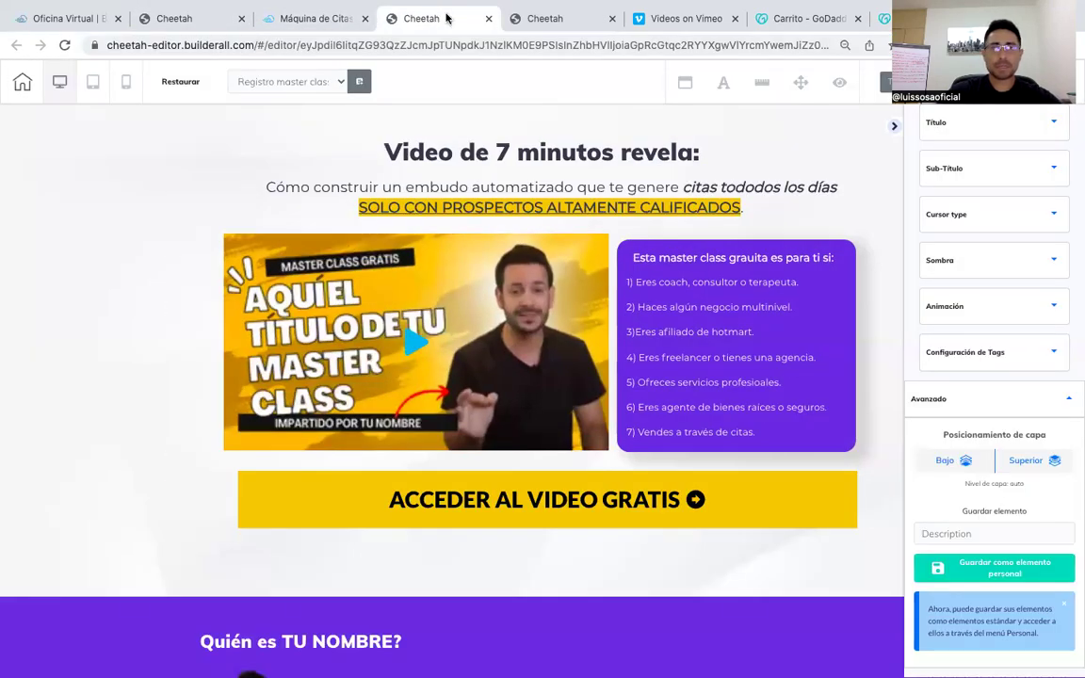
{"action": "left_click", "coordinate": [543, 19]}
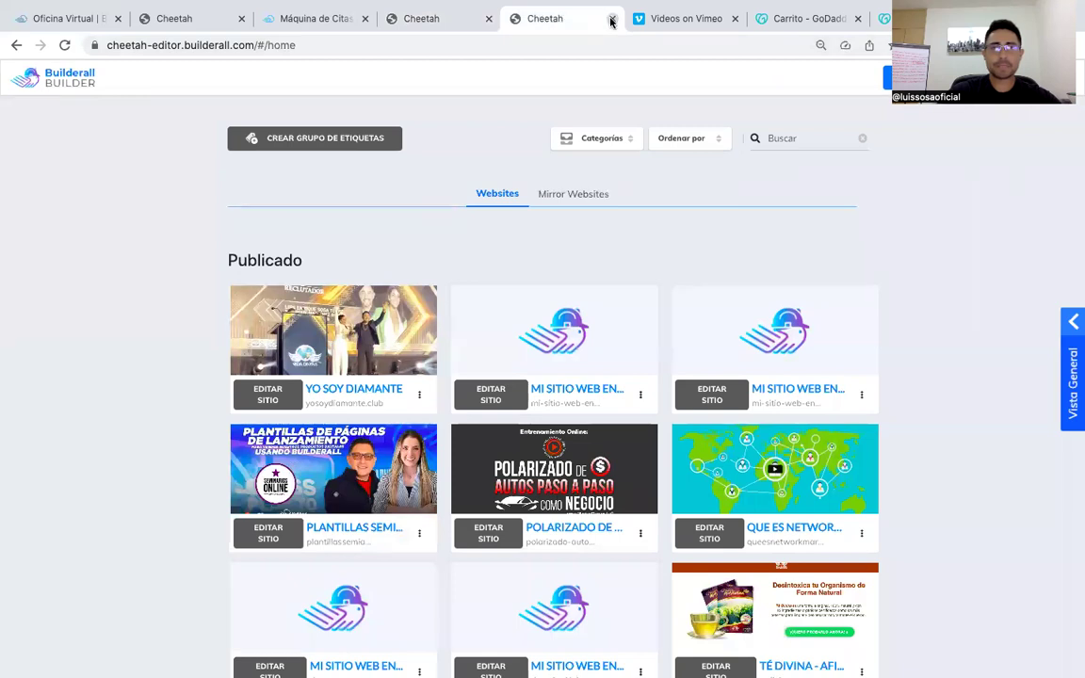
{"action": "left_click", "coordinate": [612, 18]}
- Check the published registration page, then close the landing page editor with Abandonar
{"action": "left_click", "coordinate": [439, 19]}
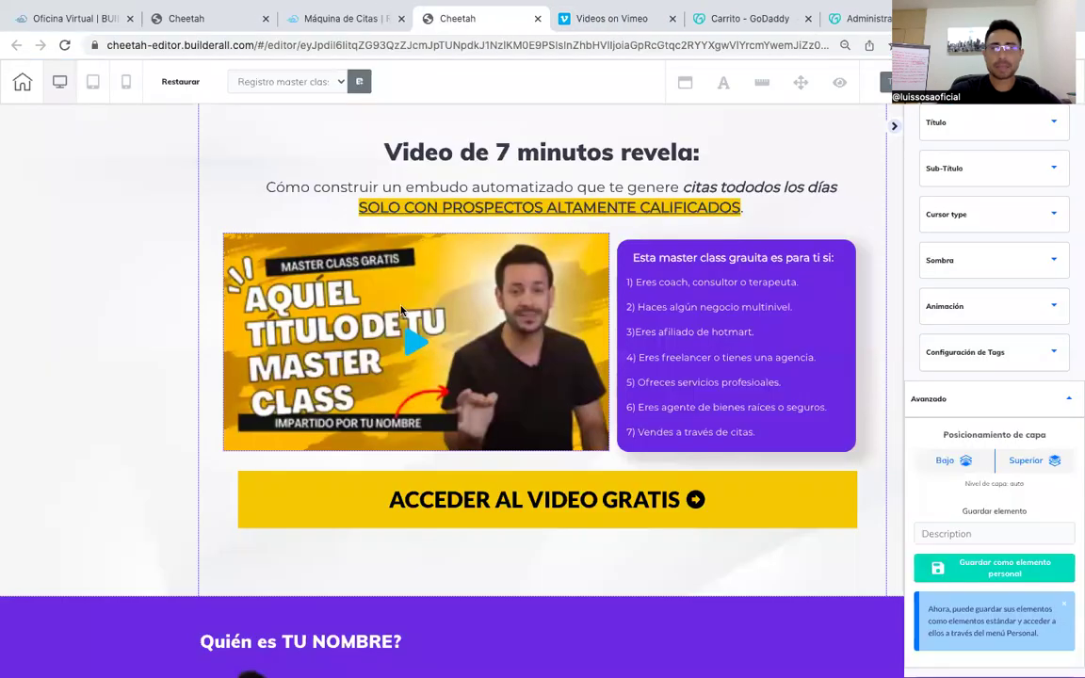
{"action": "scroll", "coordinate": [401, 310], "scroll_direction": "down", "scroll_amount": 2}
{"action": "scroll", "coordinate": [400, 311], "scroll_direction": "up", "scroll_amount": 2}
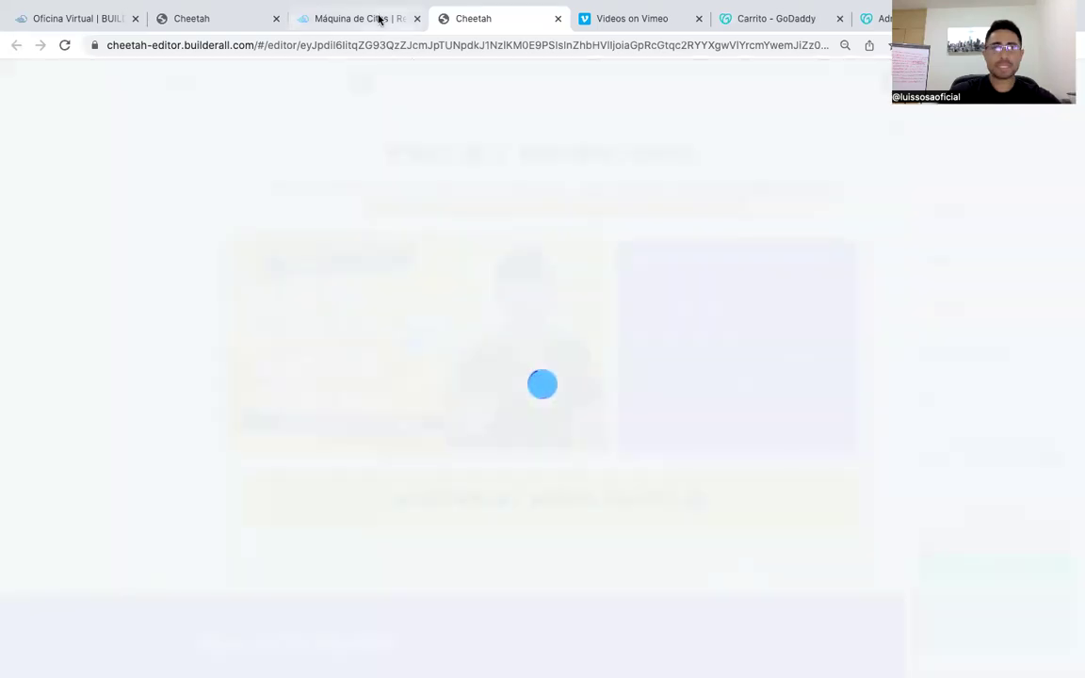
{"action": "left_click", "coordinate": [378, 18]}
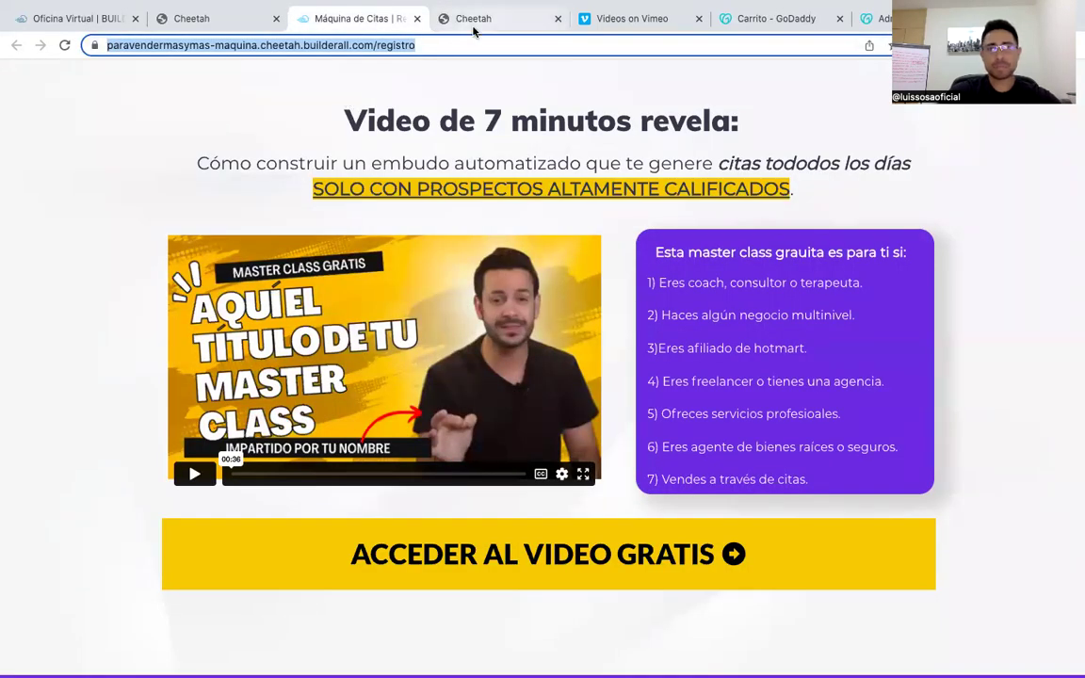
{"action": "left_click", "coordinate": [558, 19]}
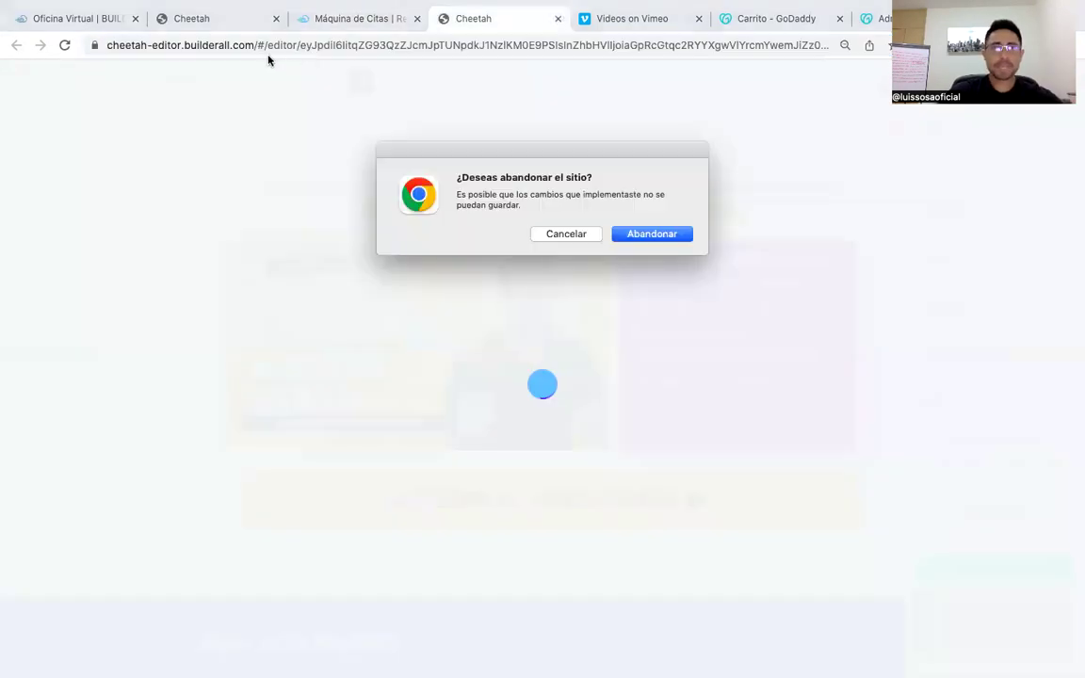
{"action": "left_click", "coordinate": [641, 234]}
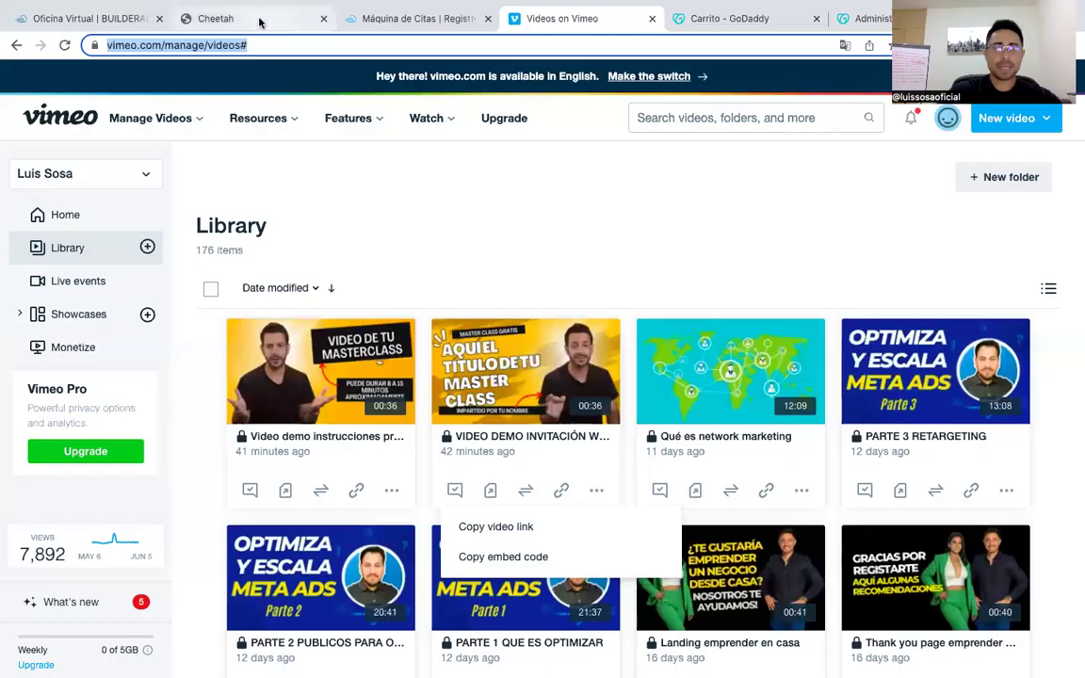
- Open the live maquinadecitas.com site in a new tab using Ir al website
{"action": "left_click", "coordinate": [259, 18]}
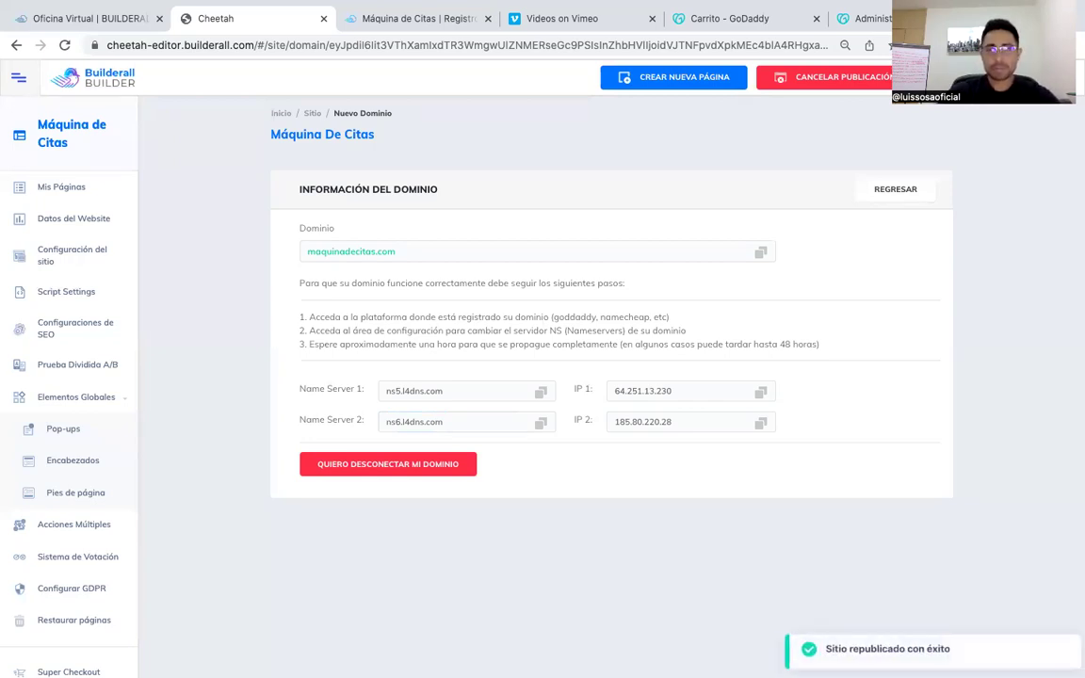
{"action": "scroll", "coordinate": [110, 556], "scroll_direction": "down", "scroll_amount": 1}
{"action": "scroll", "coordinate": [110, 556], "scroll_direction": "down", "scroll_amount": 5}
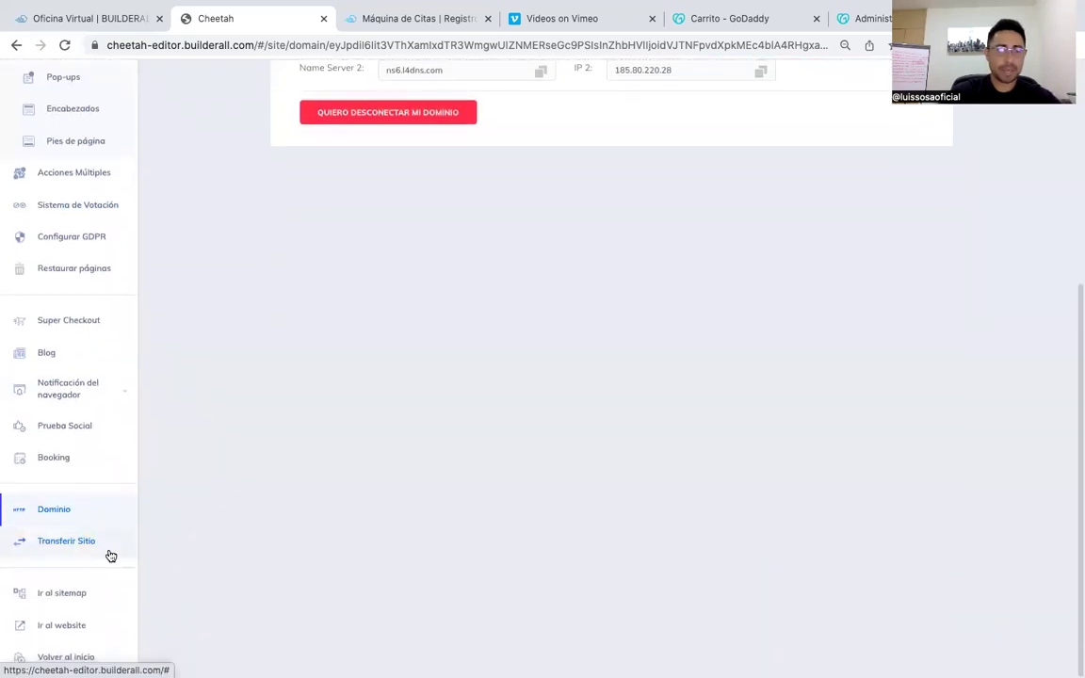
{"action": "left_click", "coordinate": [62, 629]}
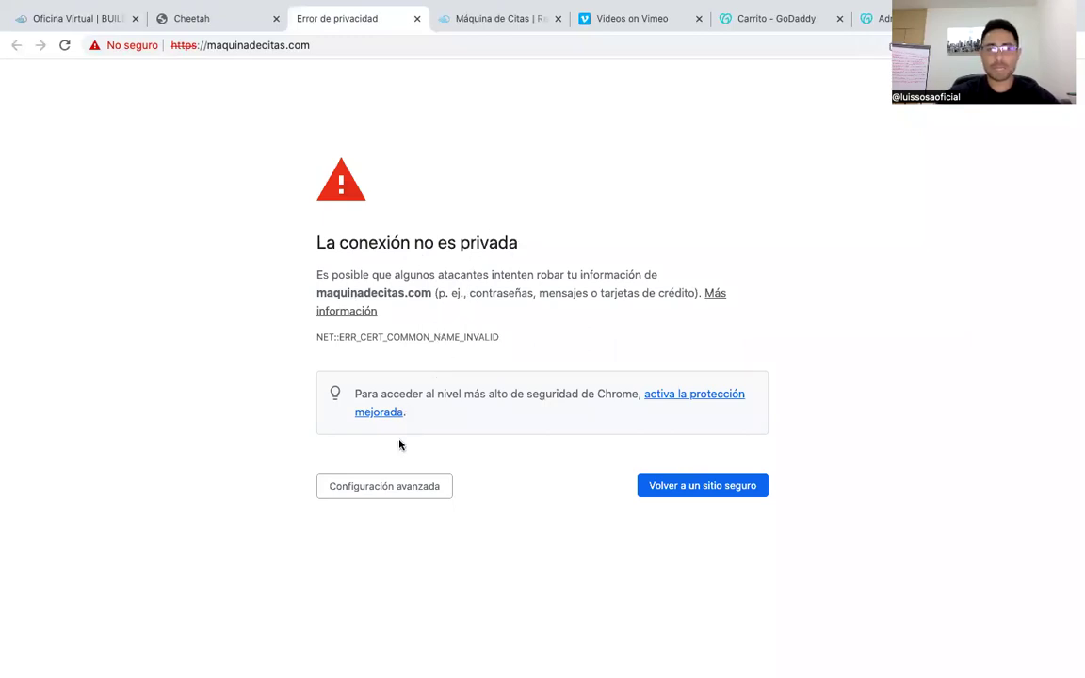
- Bypass Chrome's certificate warning via Configuración avanzada to load maquinadecitas.com
{"action": "left_click", "coordinate": [392, 488]}
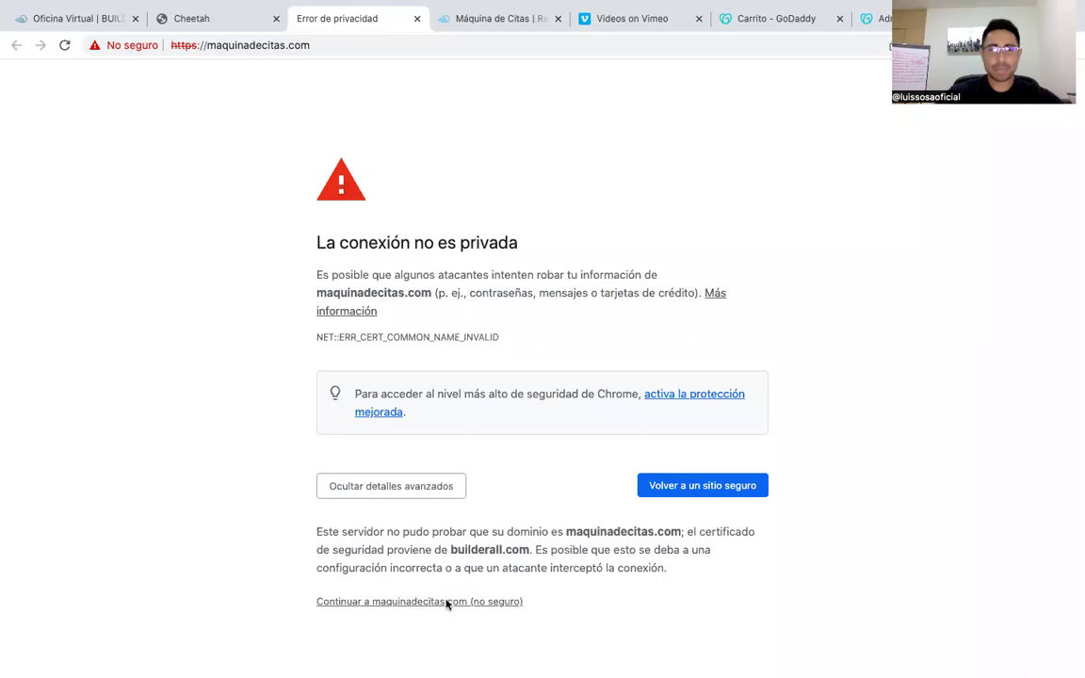
{"action": "left_click", "coordinate": [447, 604]}
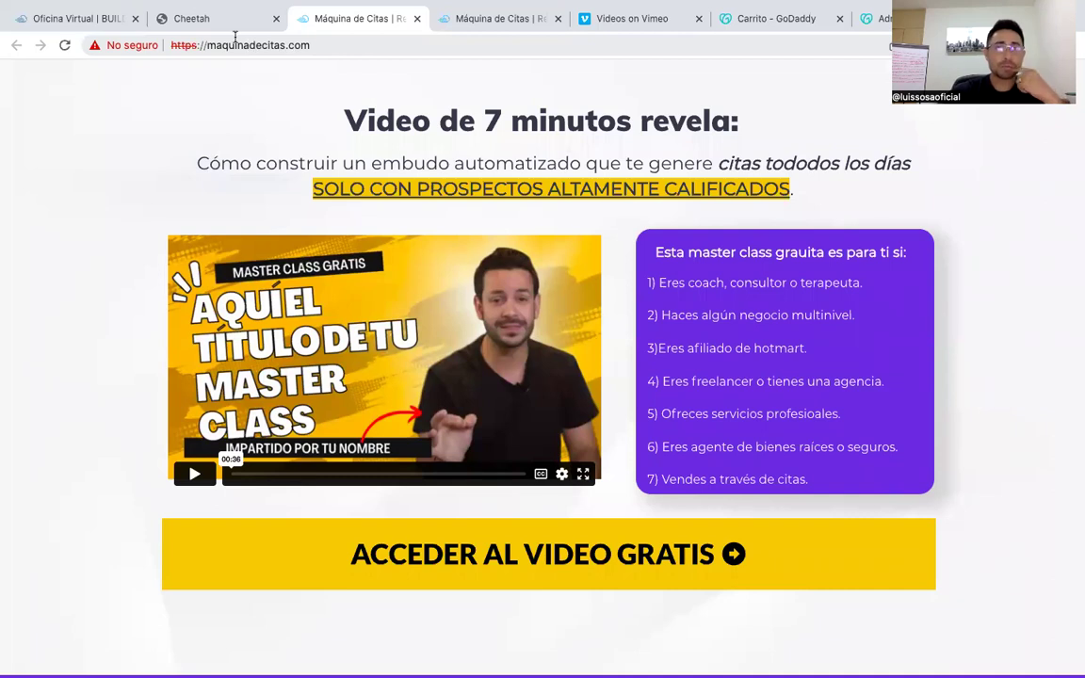
- Search 'mail' in the Oficina Virtual's Aplicaciones and launch Mailingboss 5.0
{"action": "left_click", "coordinate": [106, 19]}
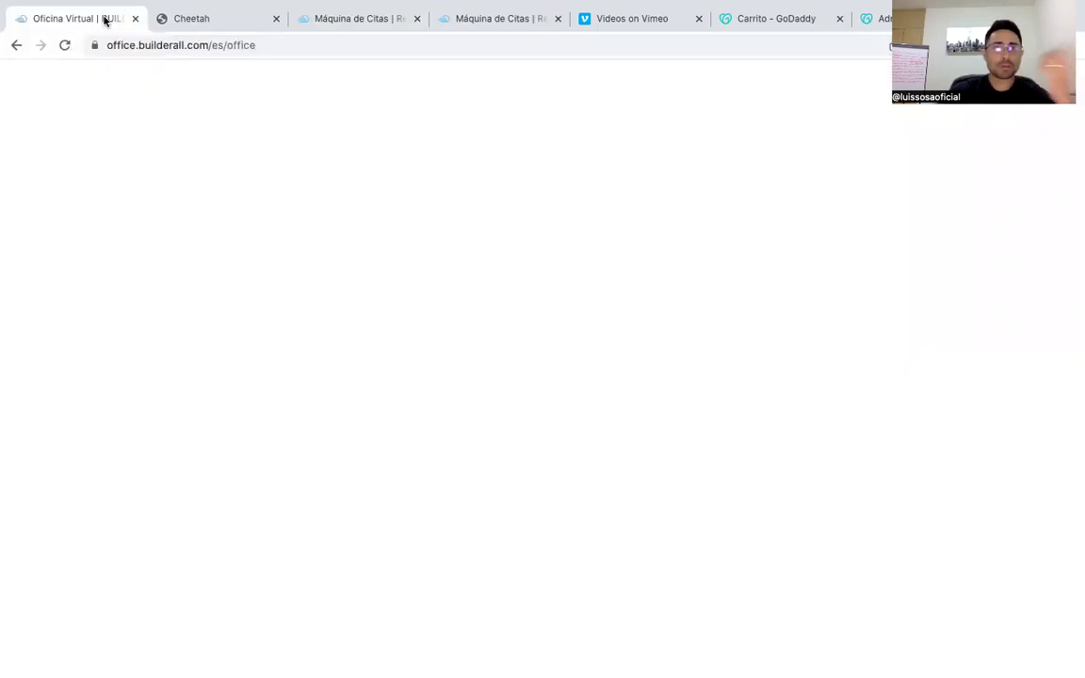
{"action": "scroll", "coordinate": [327, 202], "scroll_direction": "up", "scroll_amount": 5}
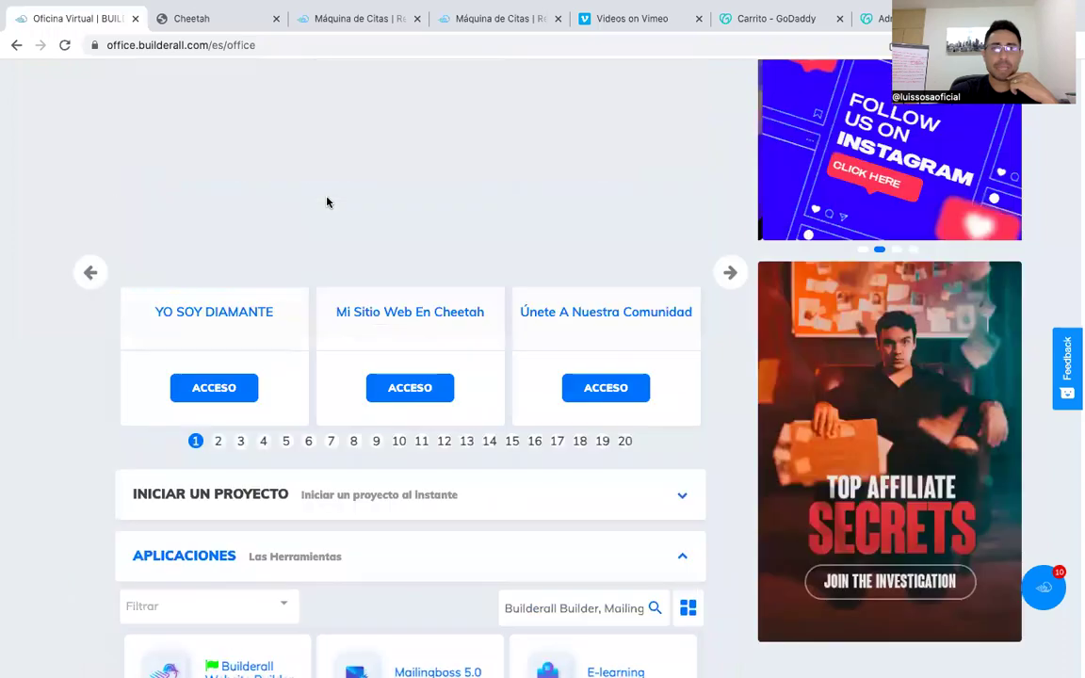
{"action": "scroll", "coordinate": [327, 254], "scroll_direction": "down", "scroll_amount": 6}
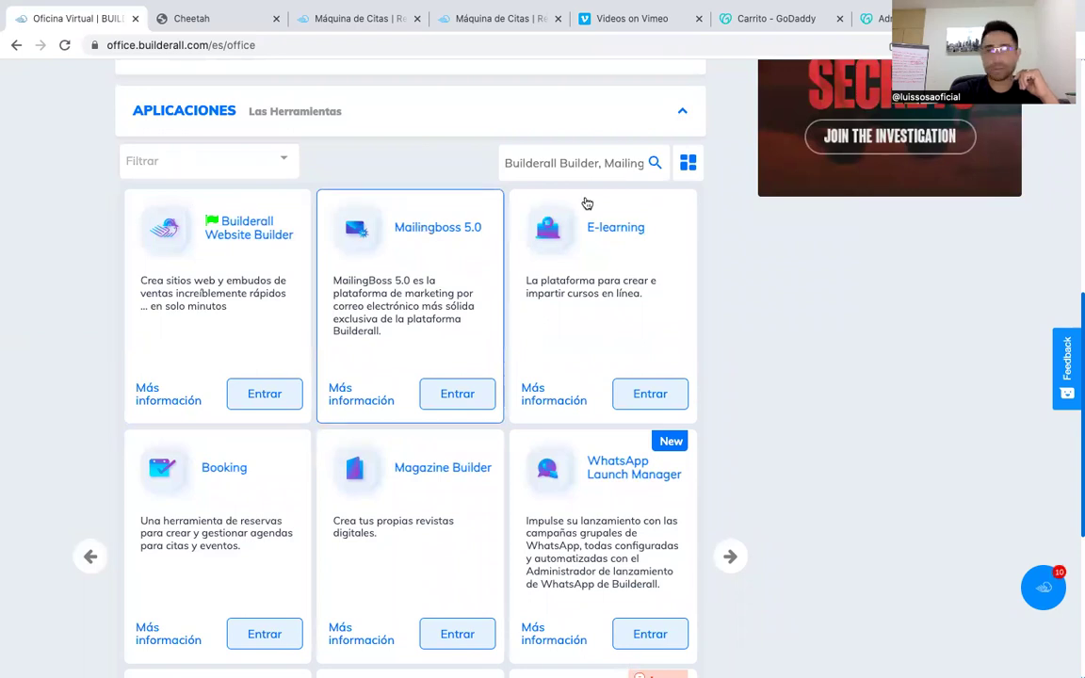
{"action": "left_click", "coordinate": [608, 164]}
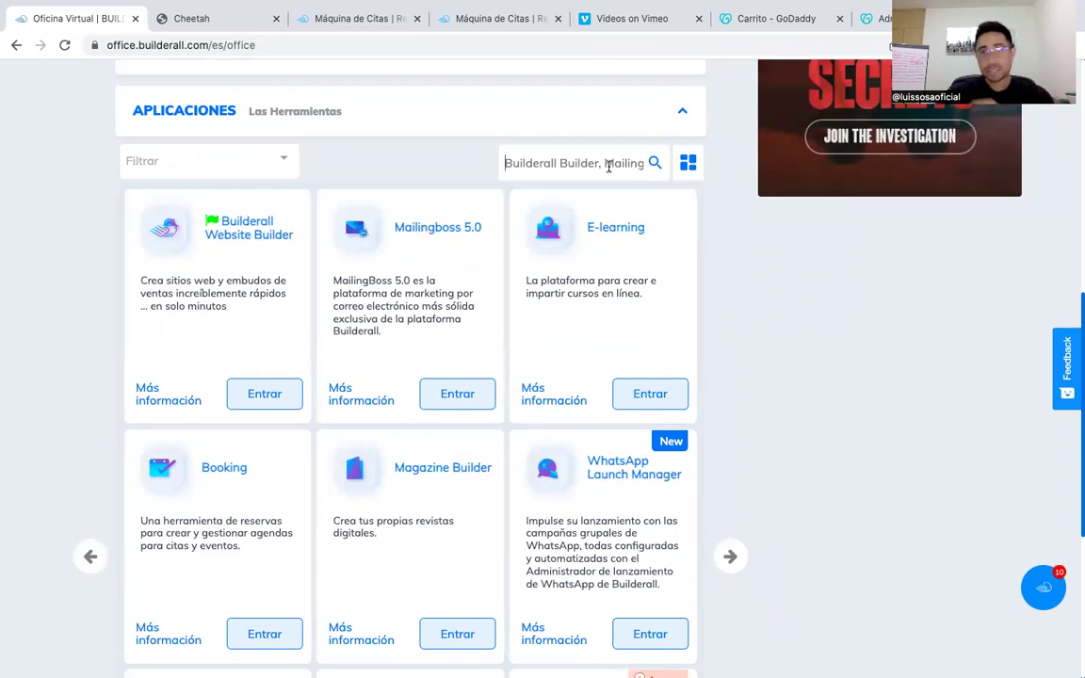
{"action": "type", "text": "mail"}
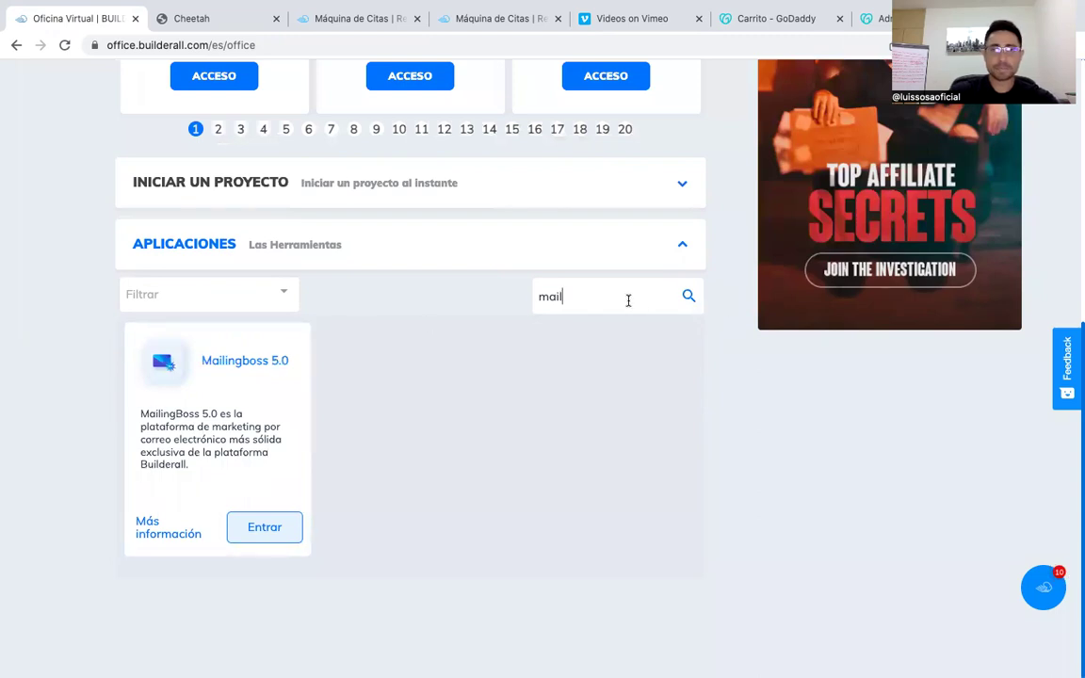
{"action": "key", "text": "BackSpace"}
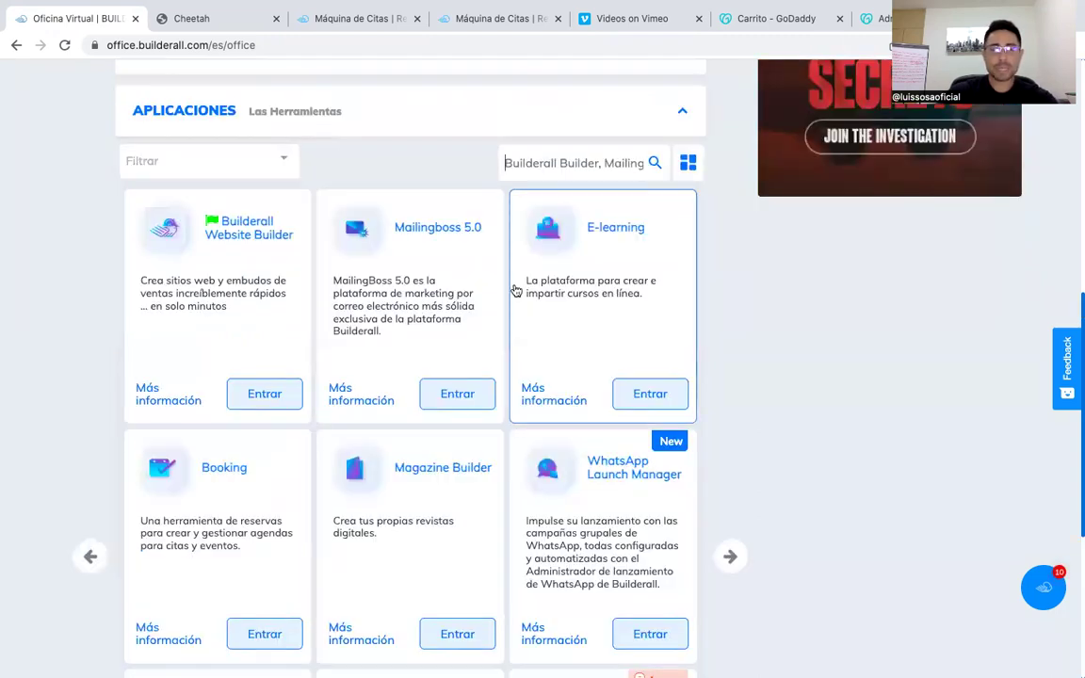
{"action": "left_click", "coordinate": [432, 234]}
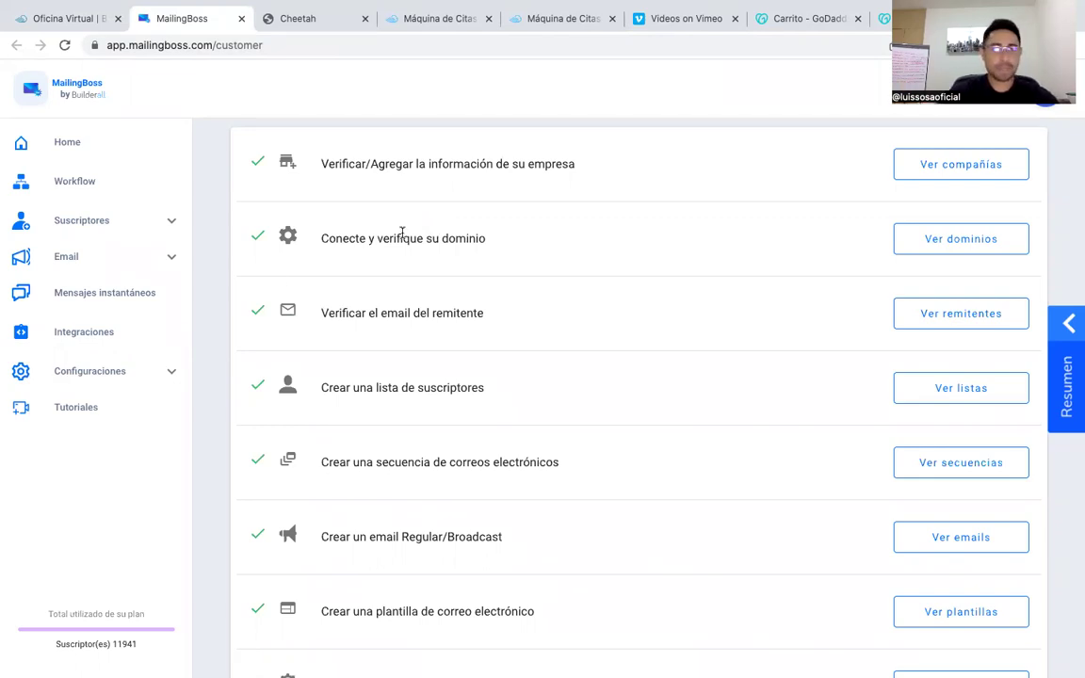
- Open Configuraciones > Dominios and bring up the Conecte su dominio dialog
{"action": "left_click", "coordinate": [167, 379]}
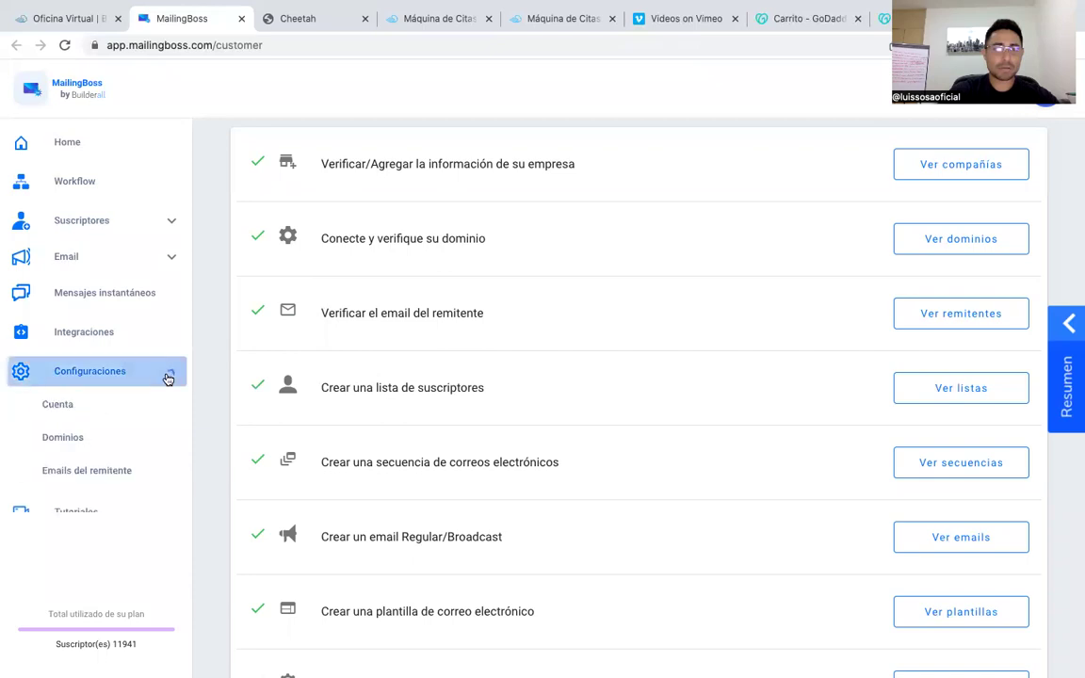
{"action": "left_click", "coordinate": [62, 438]}
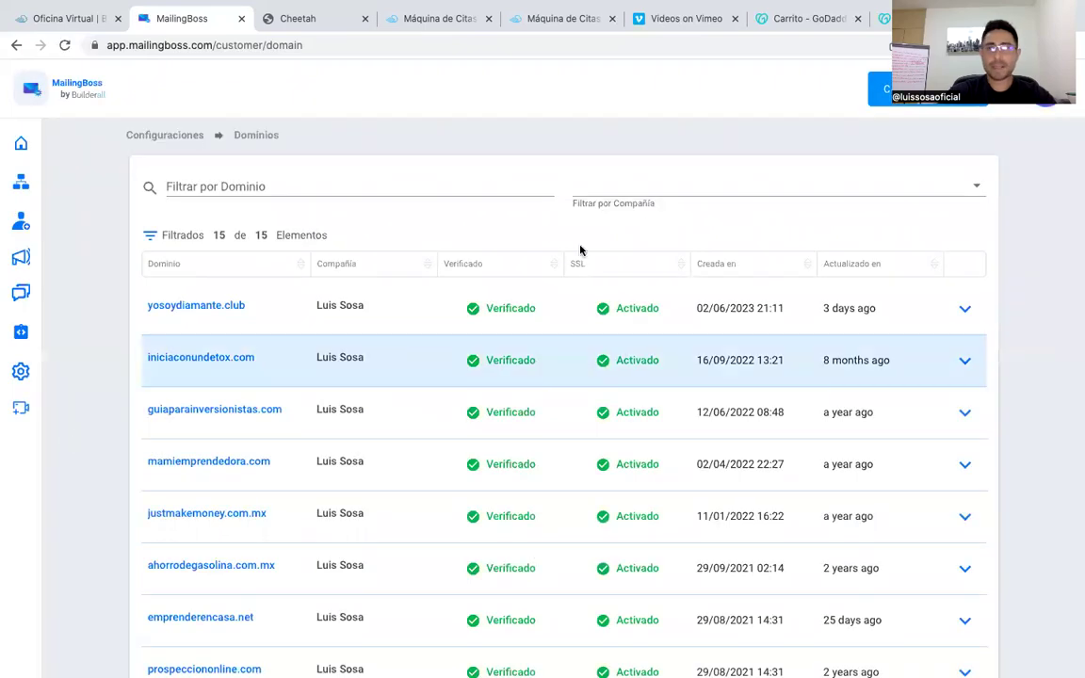
{"action": "left_click", "coordinate": [881, 89]}
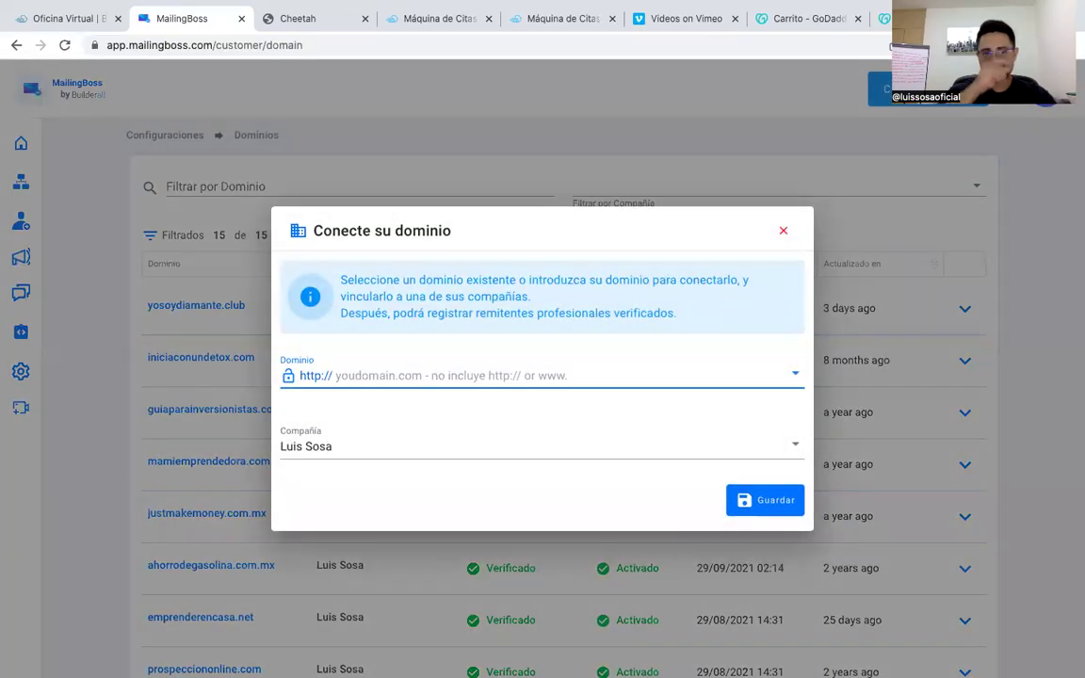
{"action": "left_click", "coordinate": [289, 376]}
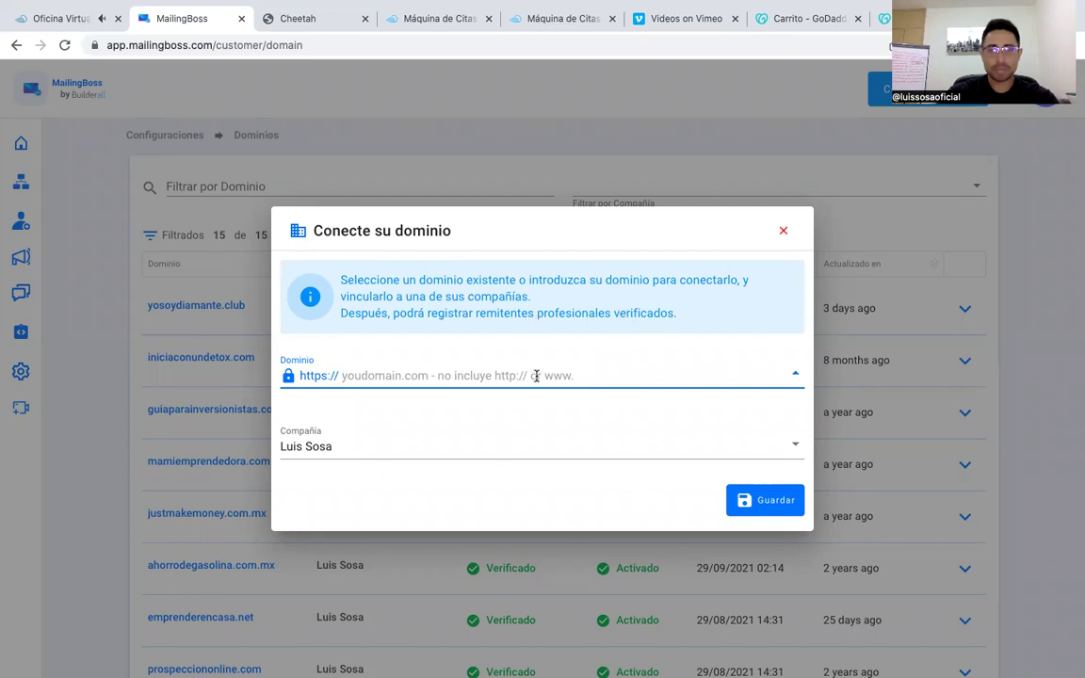
{"action": "type", "text": "maqui"}
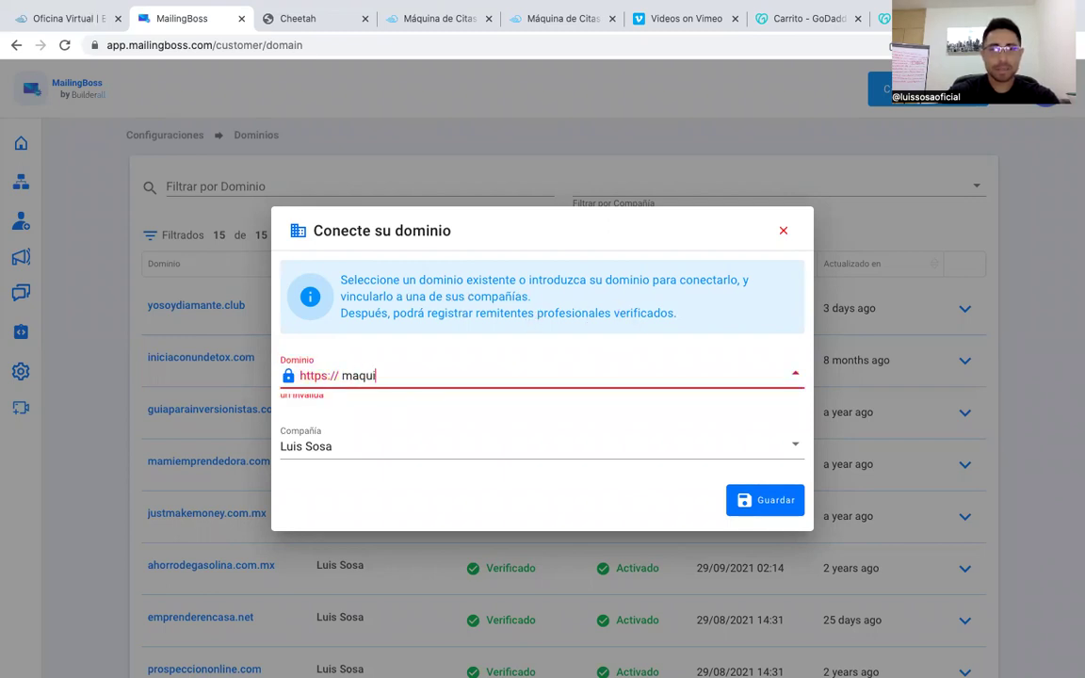
{"action": "type", "text": "nadecitas.com"}
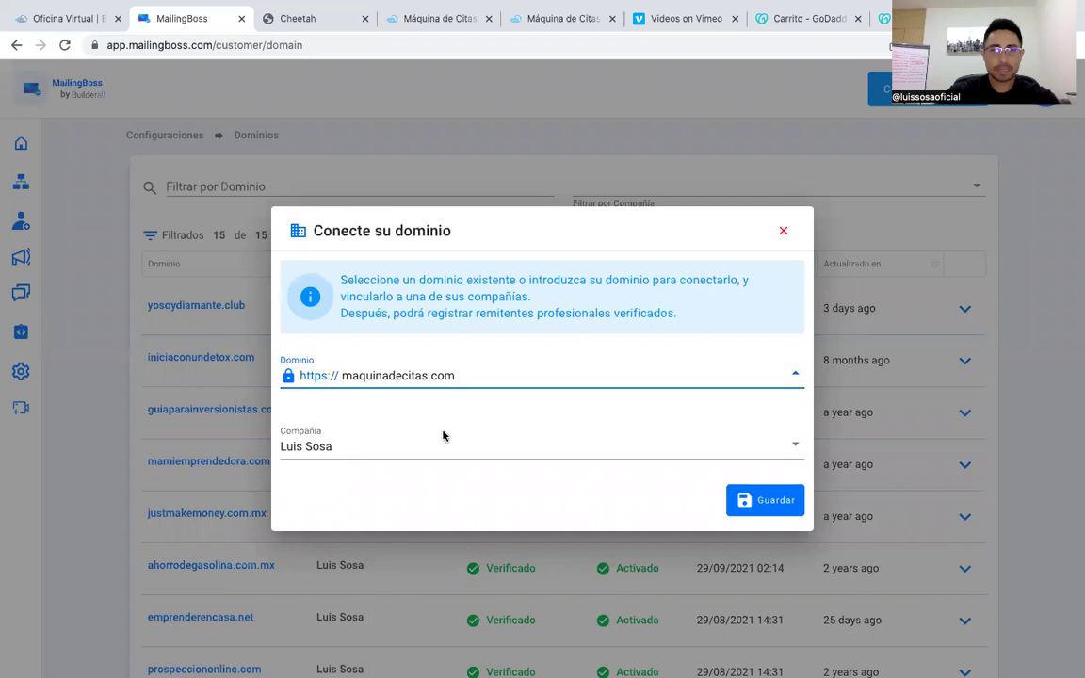
{"action": "left_click", "coordinate": [795, 444]}
{"action": "left_click", "coordinate": [338, 488]}
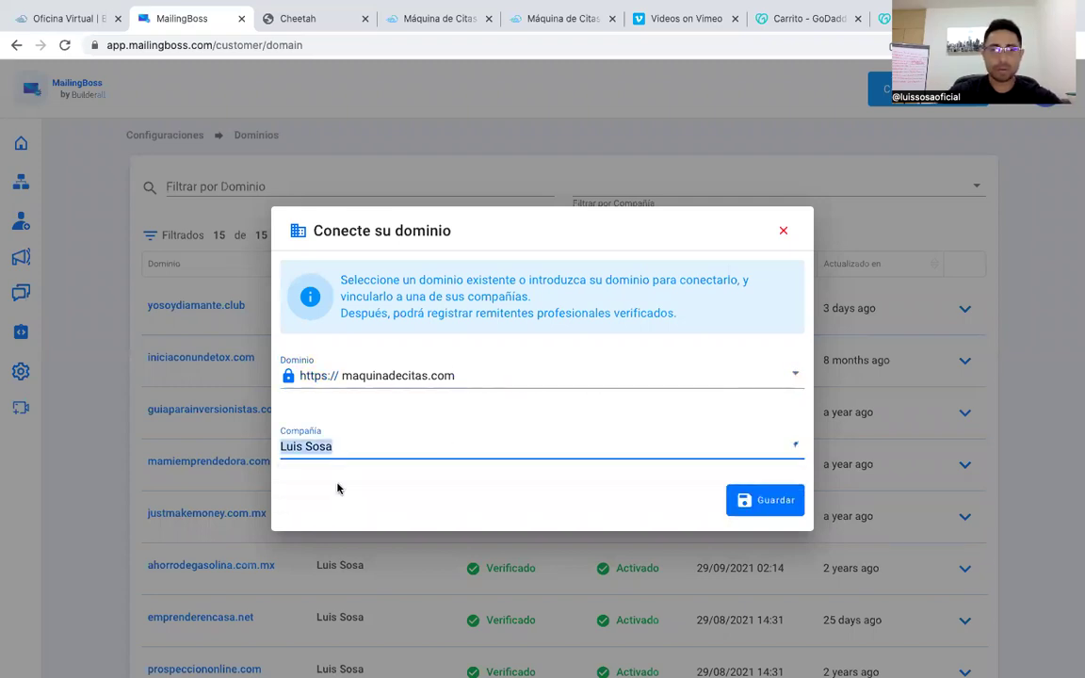
{"action": "left_click", "coordinate": [418, 427]}
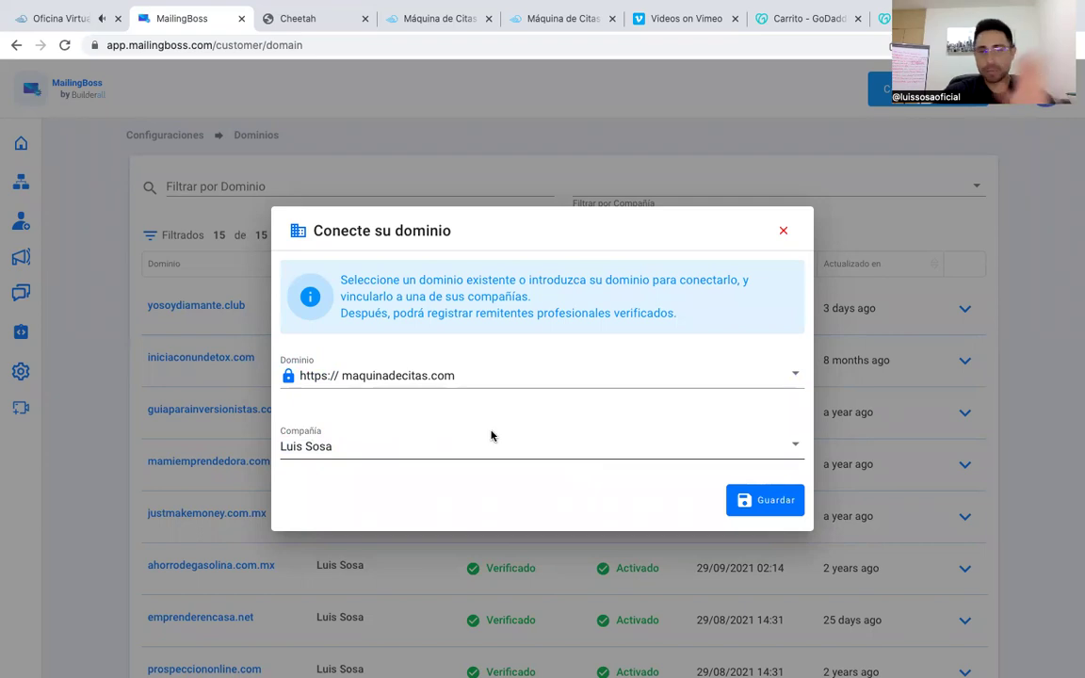
- Save the domain to reveal its DNS configuration steps
{"action": "left_click", "coordinate": [765, 502]}
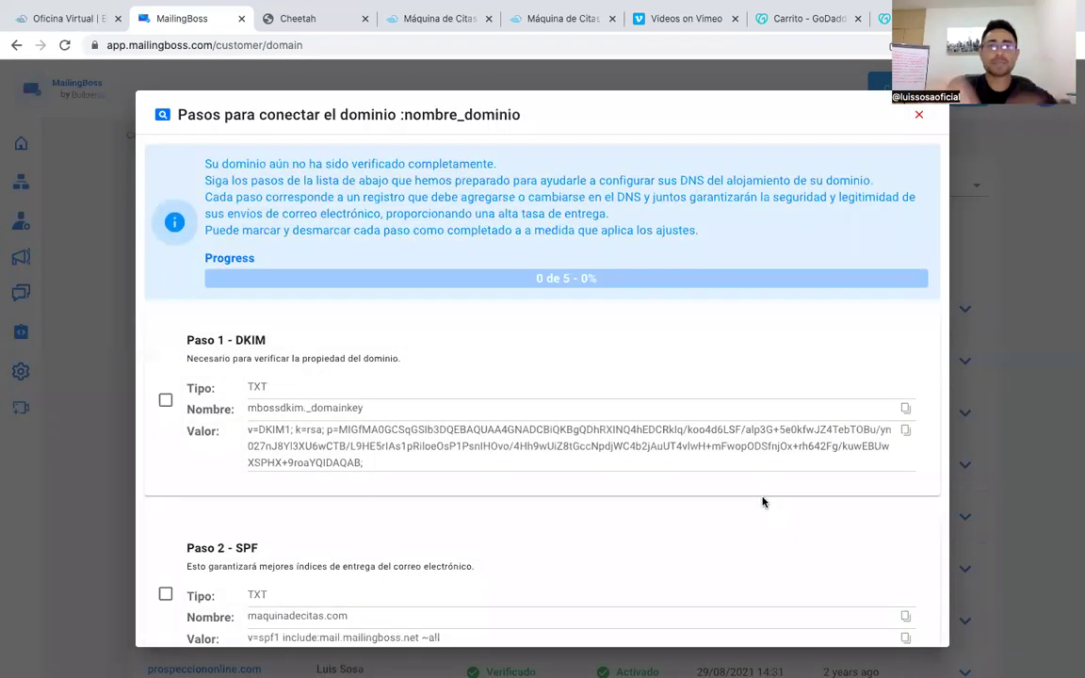
{"action": "scroll", "coordinate": [387, 355], "scroll_direction": "down", "scroll_amount": 2}
{"action": "scroll", "coordinate": [387, 355], "scroll_direction": "down", "scroll_amount": 2}
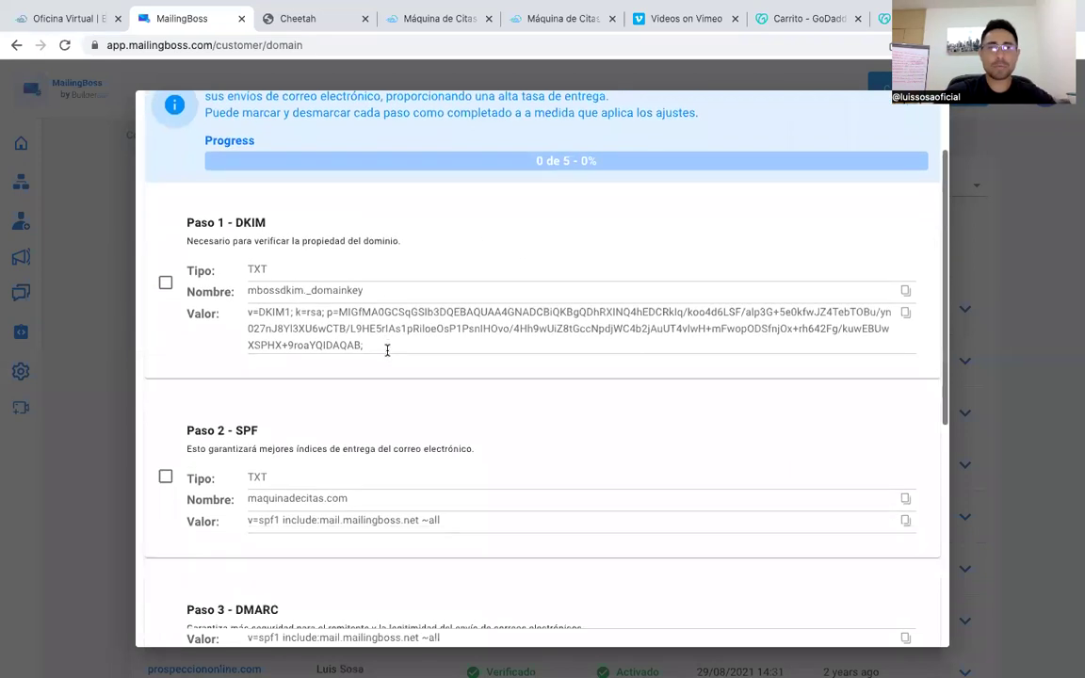
- Mark the DKIM, SPF, DMARC, CNAME and final publish steps as completed
{"action": "left_click", "coordinate": [166, 284]}
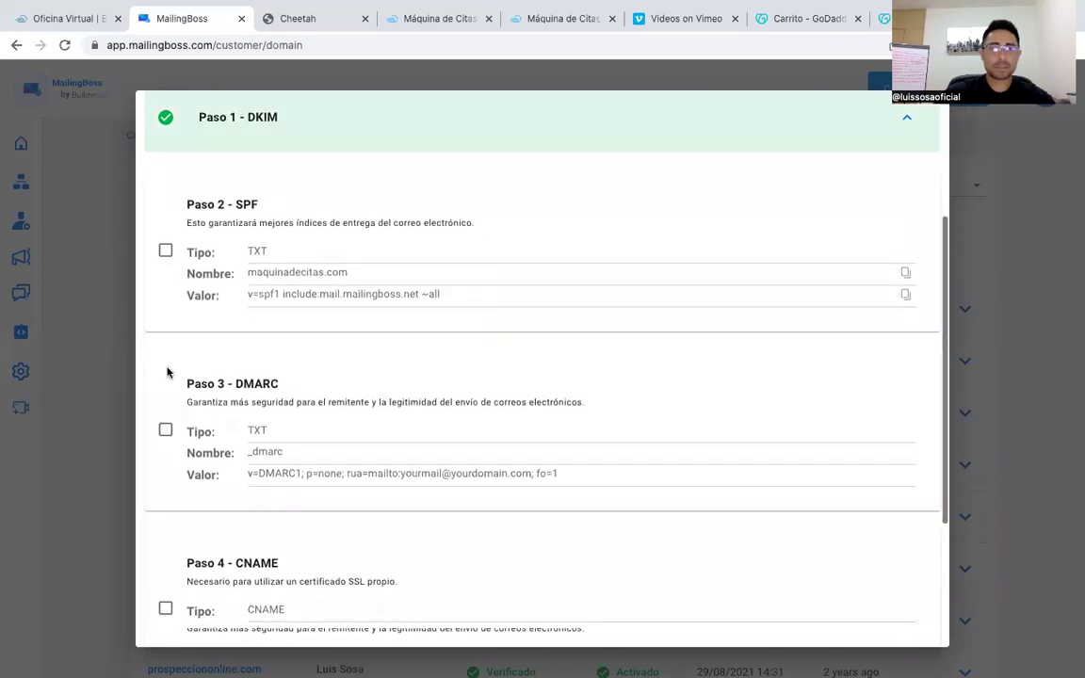
{"action": "left_click", "coordinate": [164, 251]}
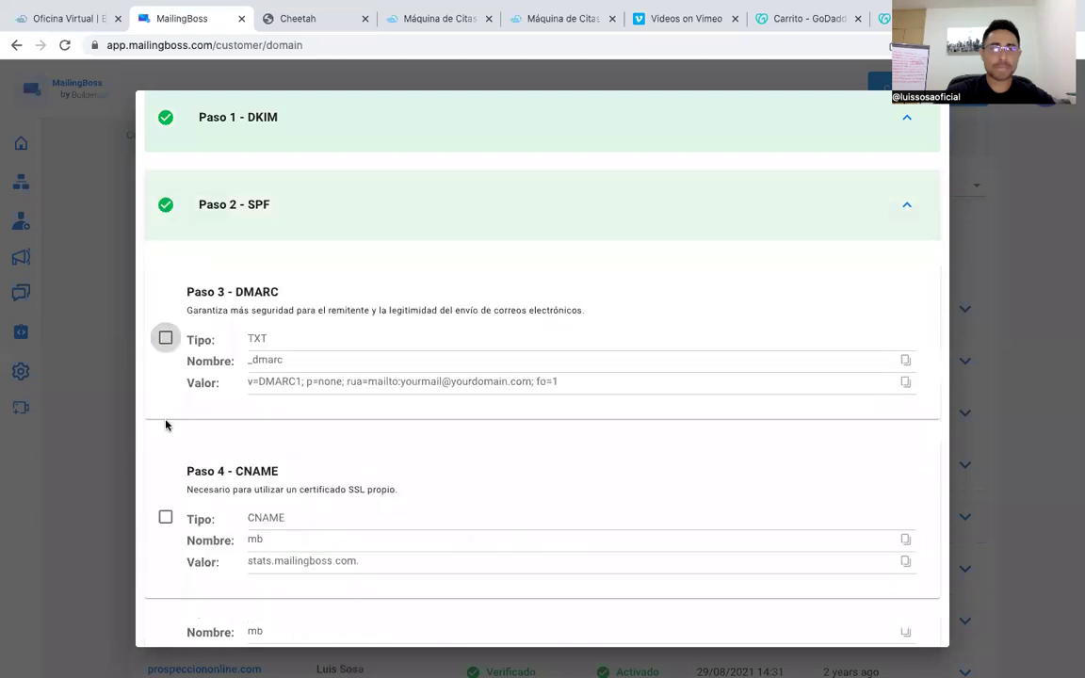
{"action": "left_click", "coordinate": [166, 340]}
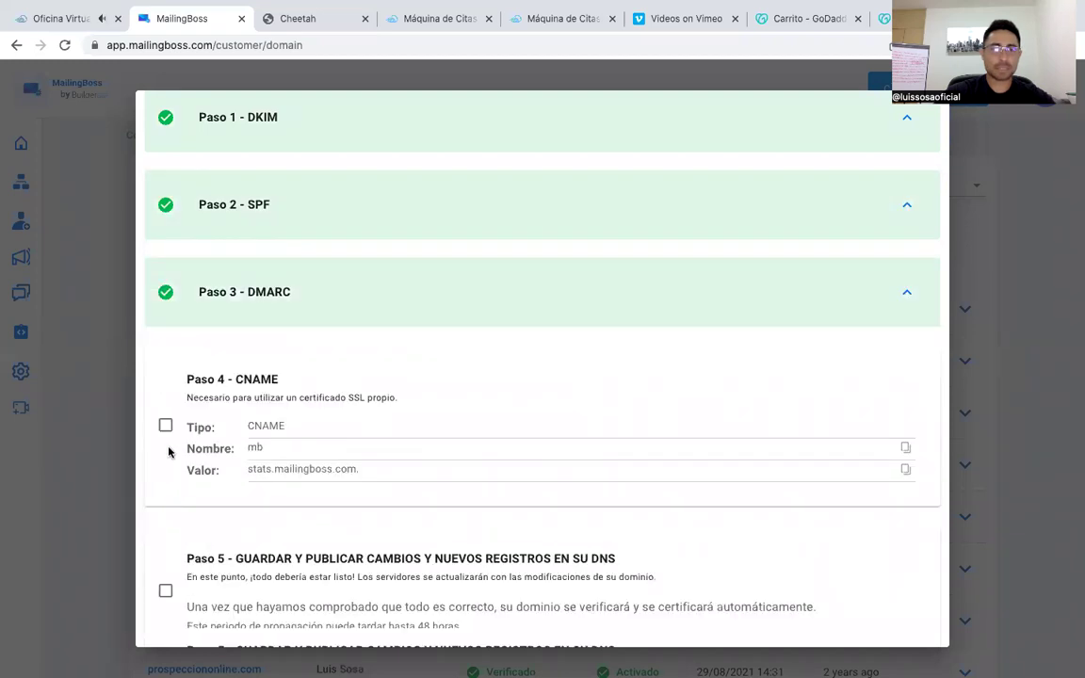
{"action": "left_click", "coordinate": [166, 428]}
{"action": "left_click", "coordinate": [166, 554]}
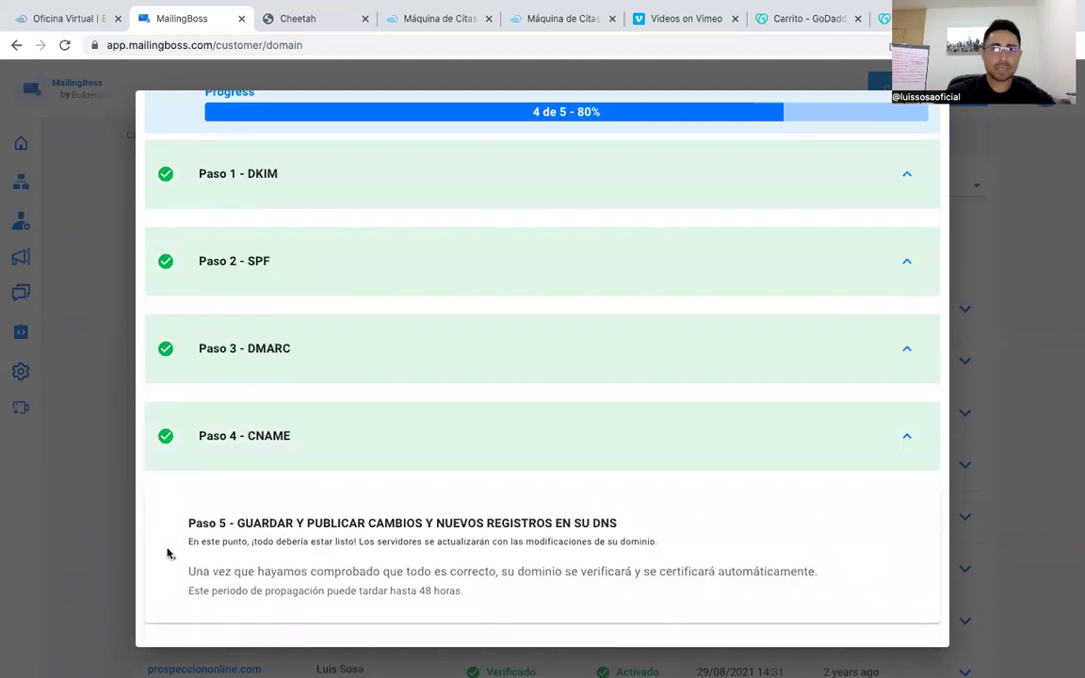
{"action": "scroll", "coordinate": [518, 379], "scroll_direction": "up", "scroll_amount": 2}
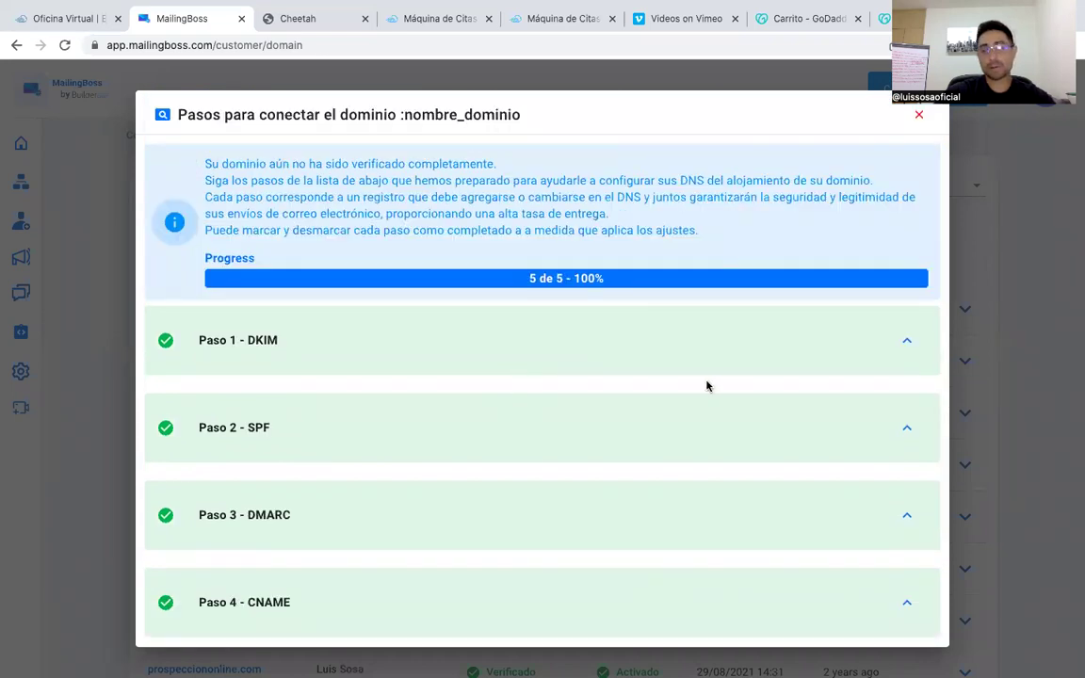
{"action": "scroll", "coordinate": [669, 417], "scroll_direction": "down", "scroll_amount": 3}
{"action": "scroll", "coordinate": [669, 417], "scroll_direction": "up", "scroll_amount": 3}
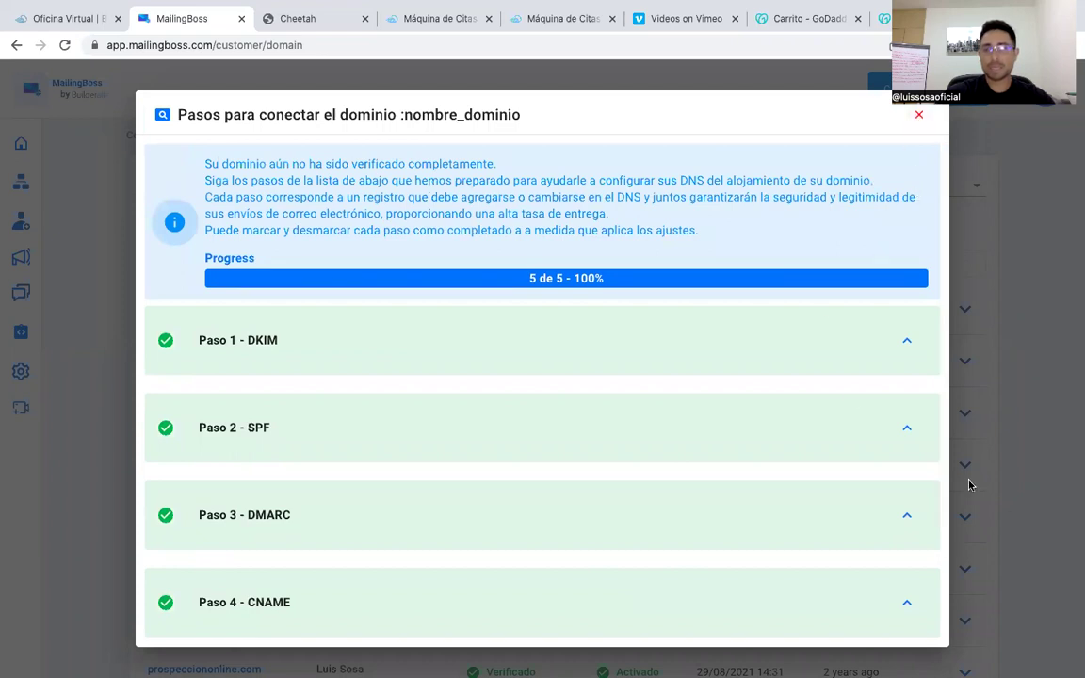
{"action": "scroll", "coordinate": [816, 498], "scroll_direction": "down", "scroll_amount": 2}
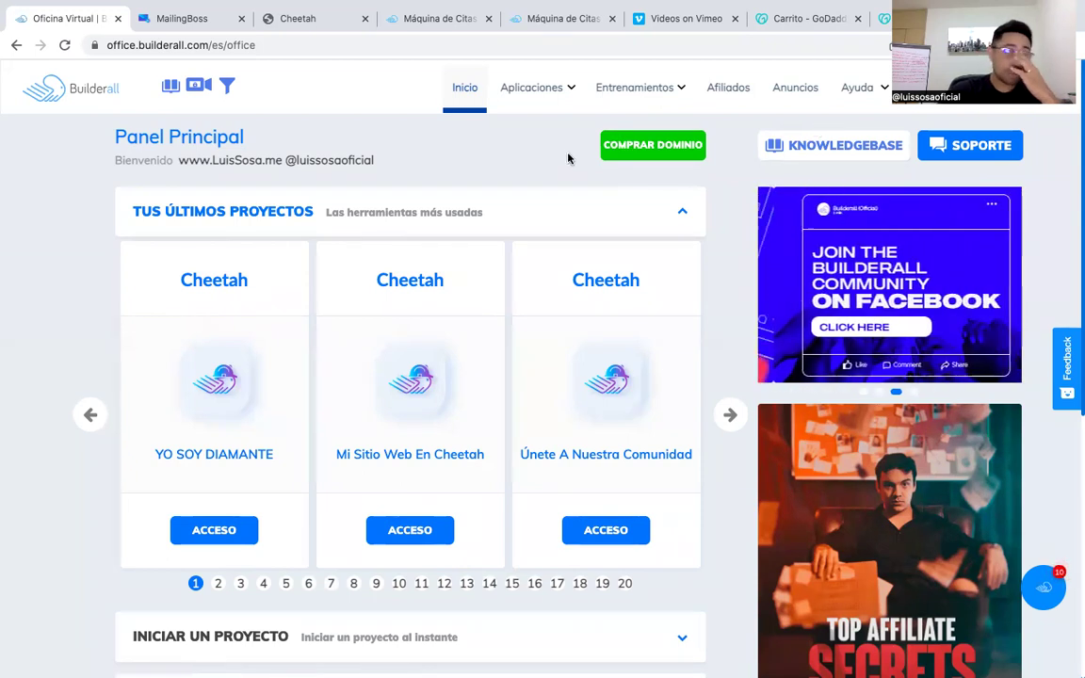
- Check the Applications menu and the MailingBoss sender page, then return to Cheetah's domain settings showing ns6.l4dns.com
{"action": "left_click", "coordinate": [565, 90]}
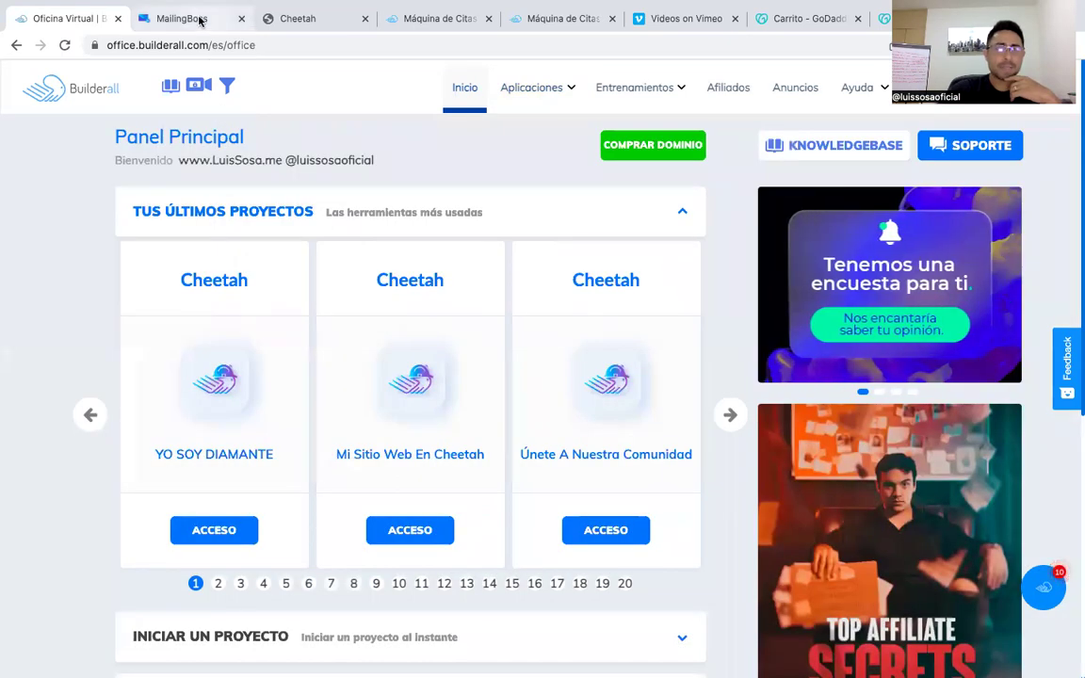
{"action": "left_click", "coordinate": [201, 20]}
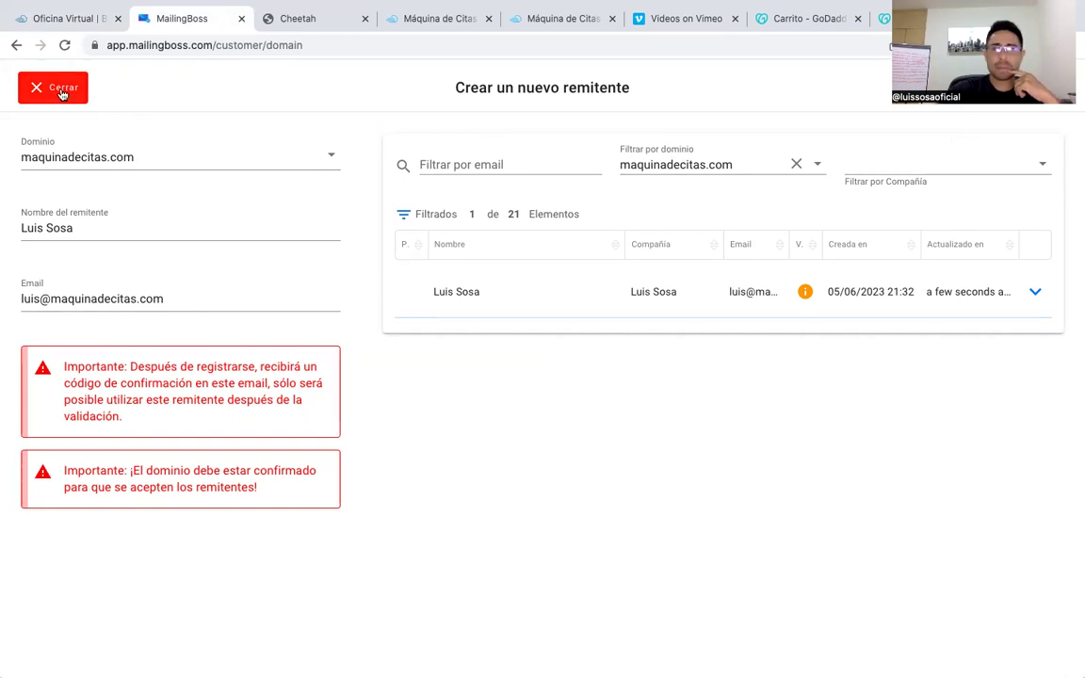
{"action": "left_click", "coordinate": [313, 23]}
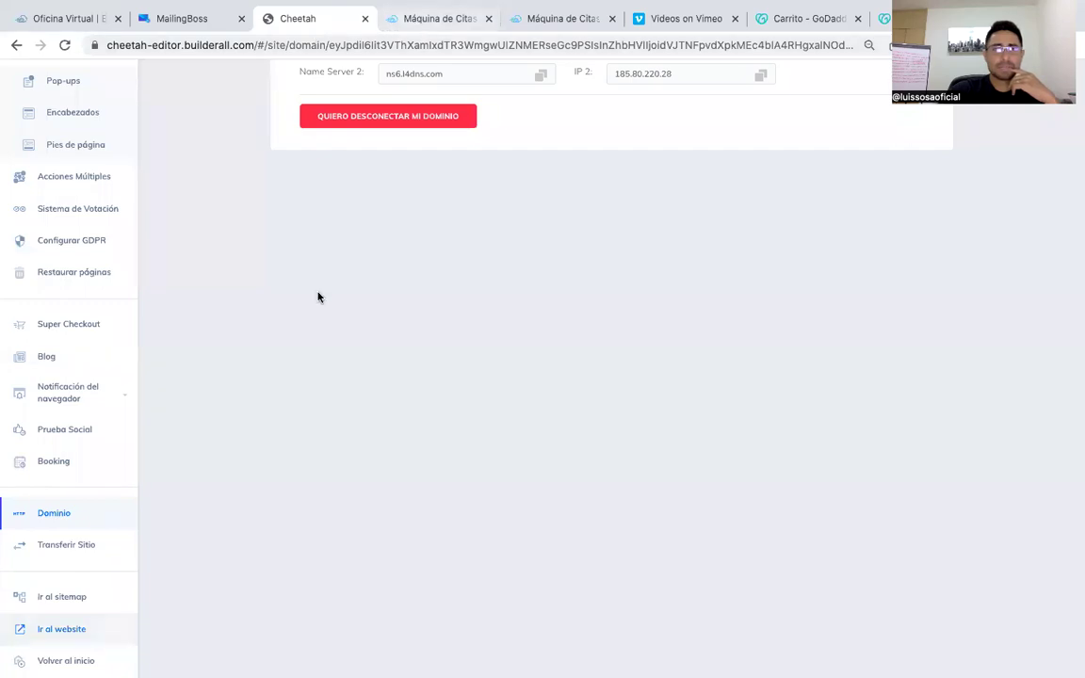
{"action": "scroll", "coordinate": [316, 293], "scroll_direction": "up", "scroll_amount": 5}
- Go back to the Builderall main panel and launch the Correo Profesional app
{"action": "left_click", "coordinate": [83, 23]}
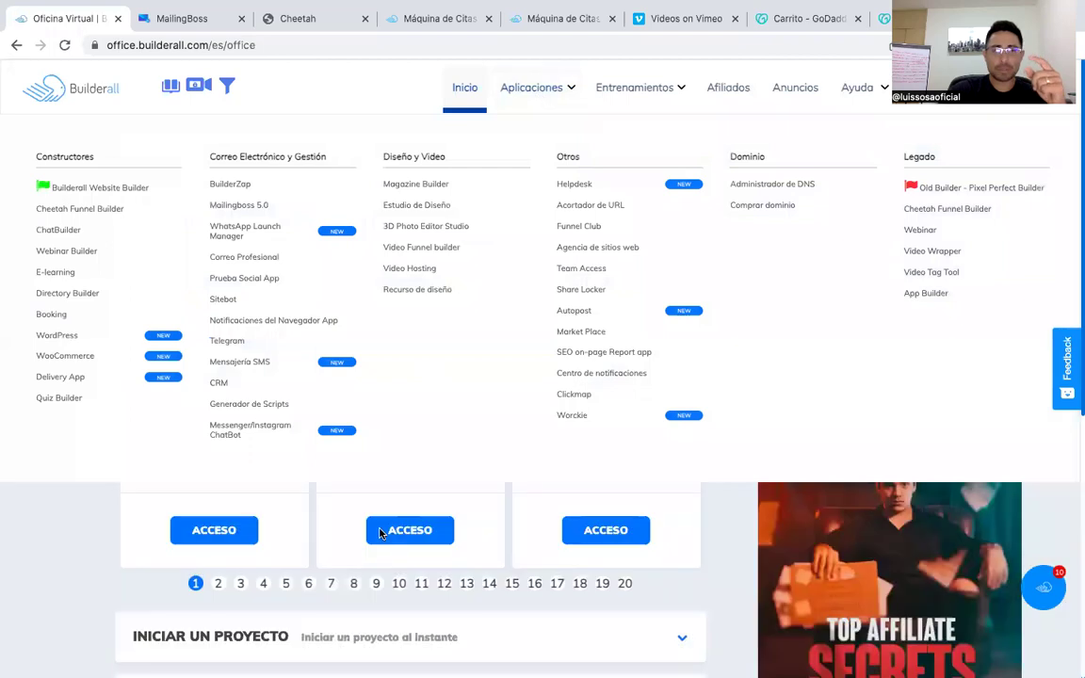
{"action": "scroll", "coordinate": [380, 509], "scroll_direction": "down", "scroll_amount": 4}
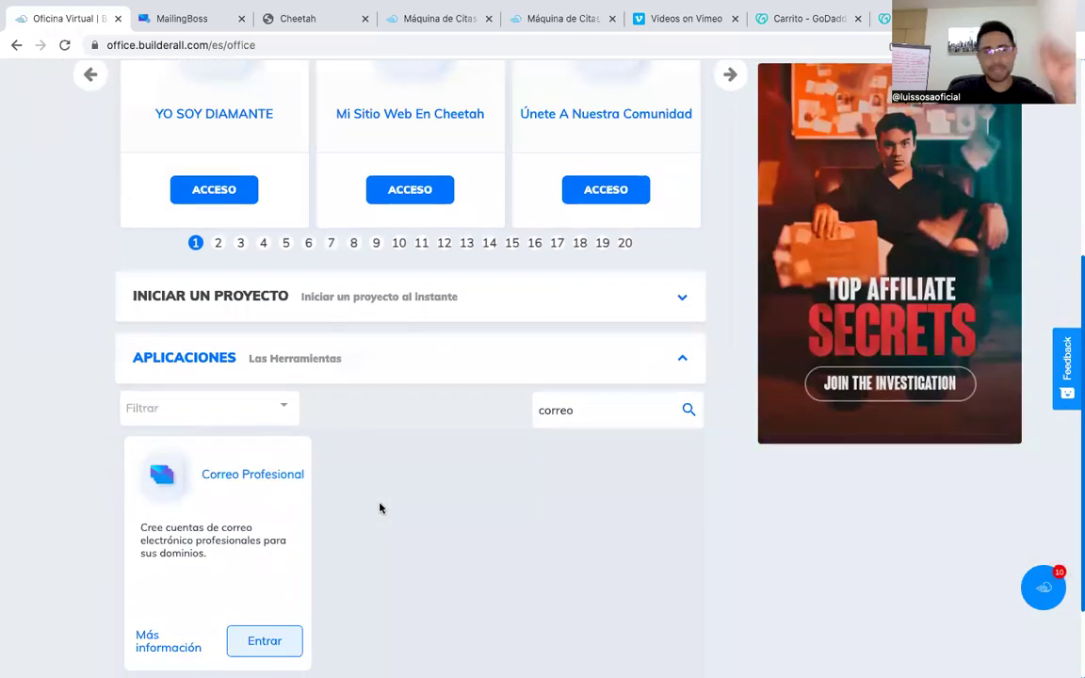
{"action": "scroll", "coordinate": [382, 506], "scroll_direction": "down", "scroll_amount": 1}
{"action": "scroll", "coordinate": [386, 499], "scroll_direction": "down", "scroll_amount": 1}
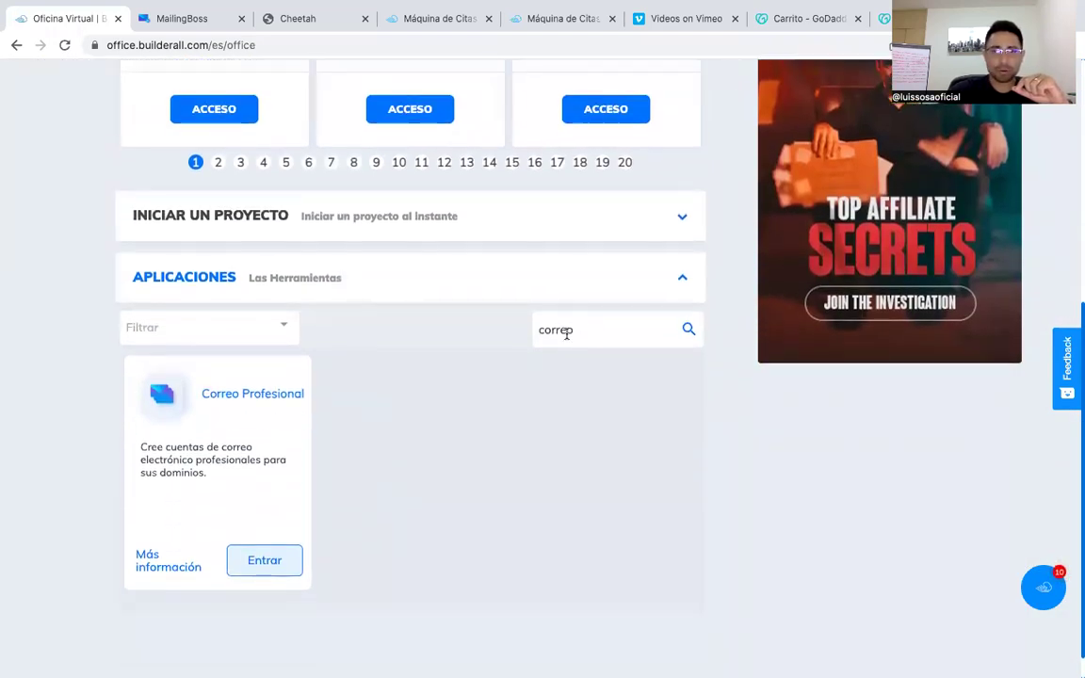
{"action": "left_click", "coordinate": [267, 562]}
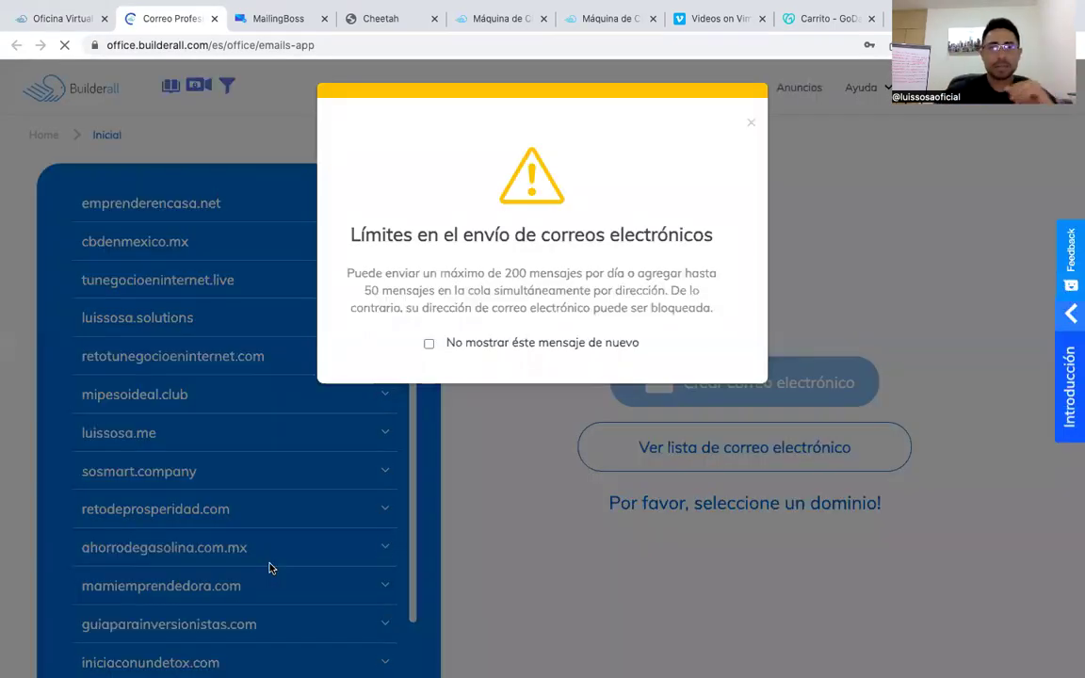
- Tick 'No mostrar éste mensaje de nuevo' and close the Límites en el envío notice
{"action": "left_click", "coordinate": [429, 345]}
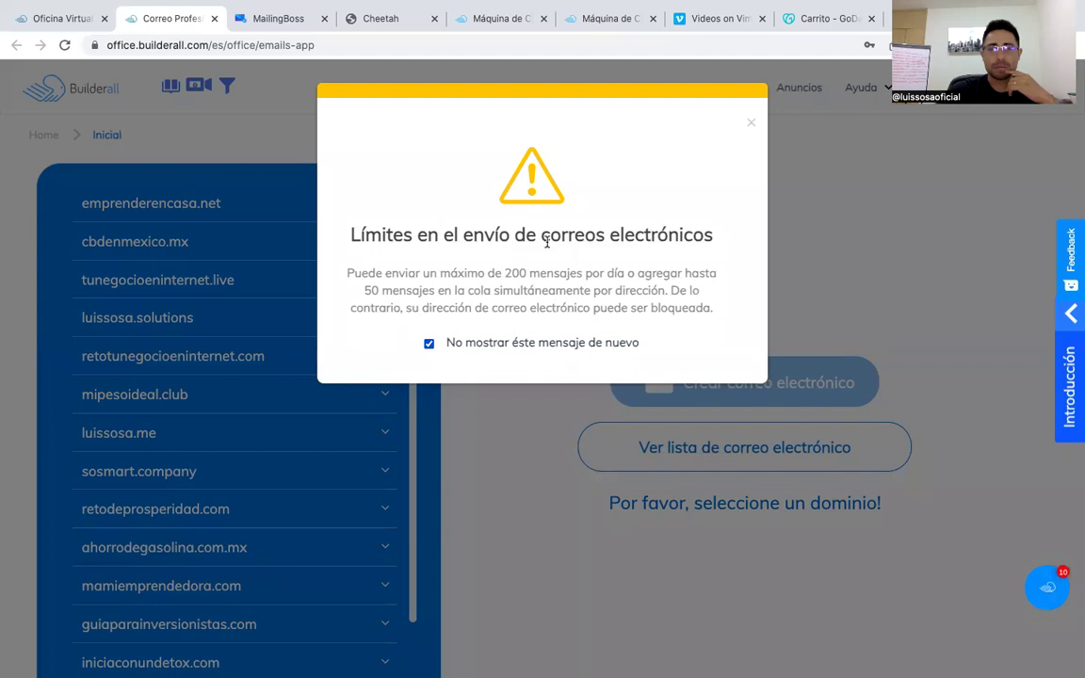
{"action": "left_click", "coordinate": [749, 126]}
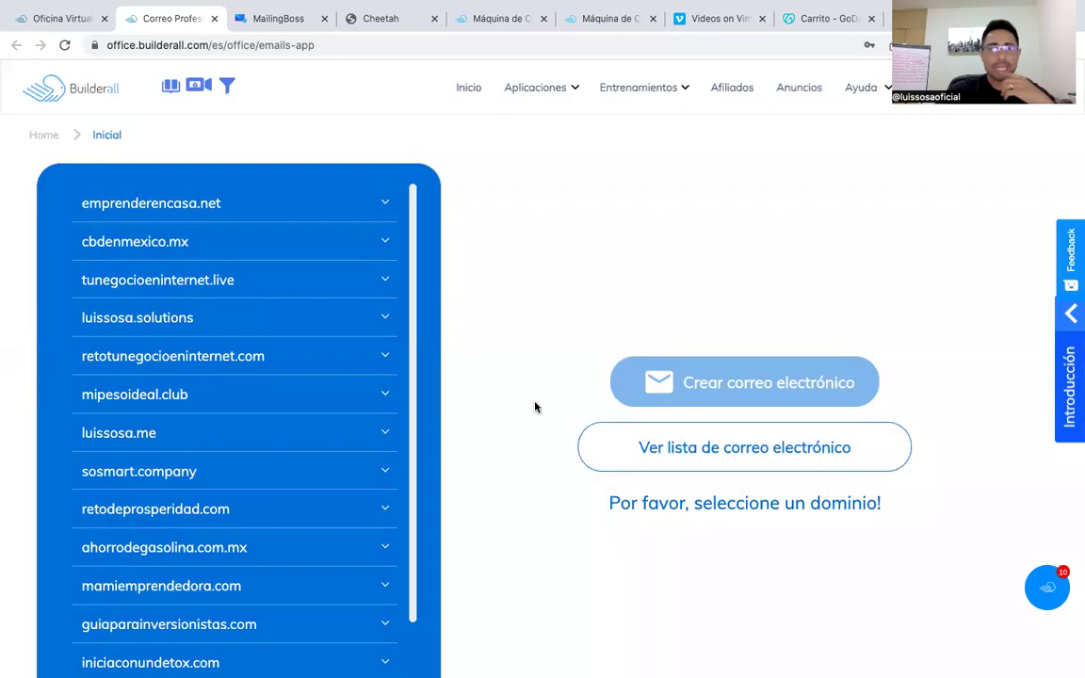
- Select maquinadecitas.com from the Correo Profesional domain list
{"action": "scroll", "coordinate": [224, 450], "scroll_direction": "down", "scroll_amount": 2}
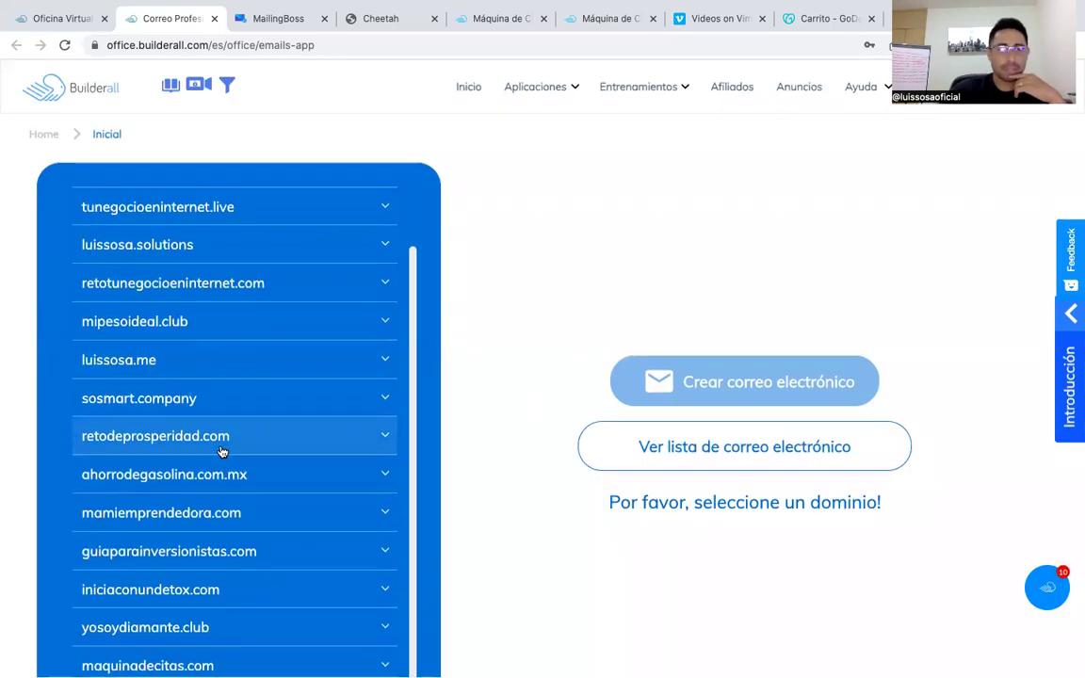
{"action": "scroll", "coordinate": [254, 410], "scroll_direction": "up", "scroll_amount": 2}
{"action": "scroll", "coordinate": [252, 407], "scroll_direction": "down", "scroll_amount": 2}
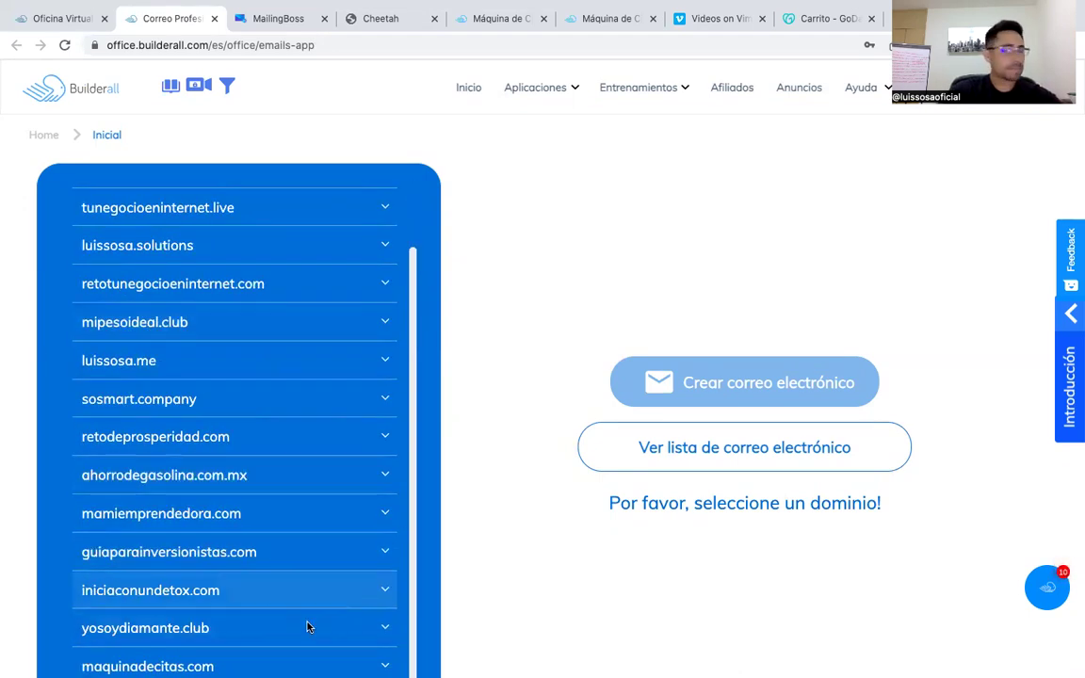
{"action": "left_click", "coordinate": [236, 666]}
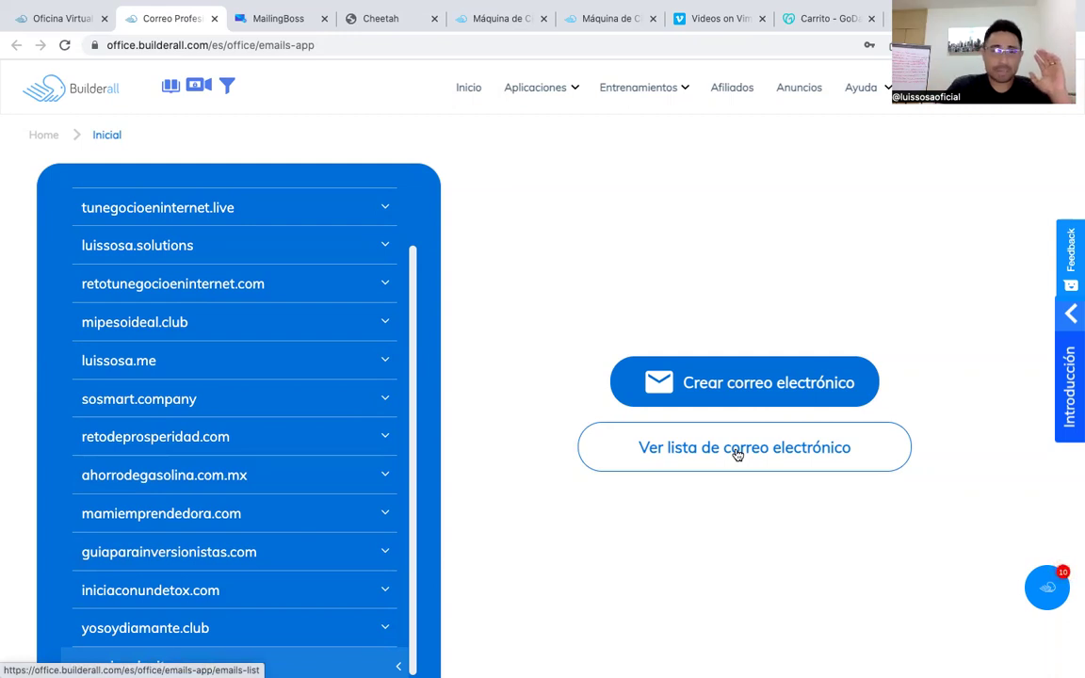
- Fill in a new account with the owner's first name and a matching password, then submit it
{"action": "left_click", "coordinate": [743, 382]}
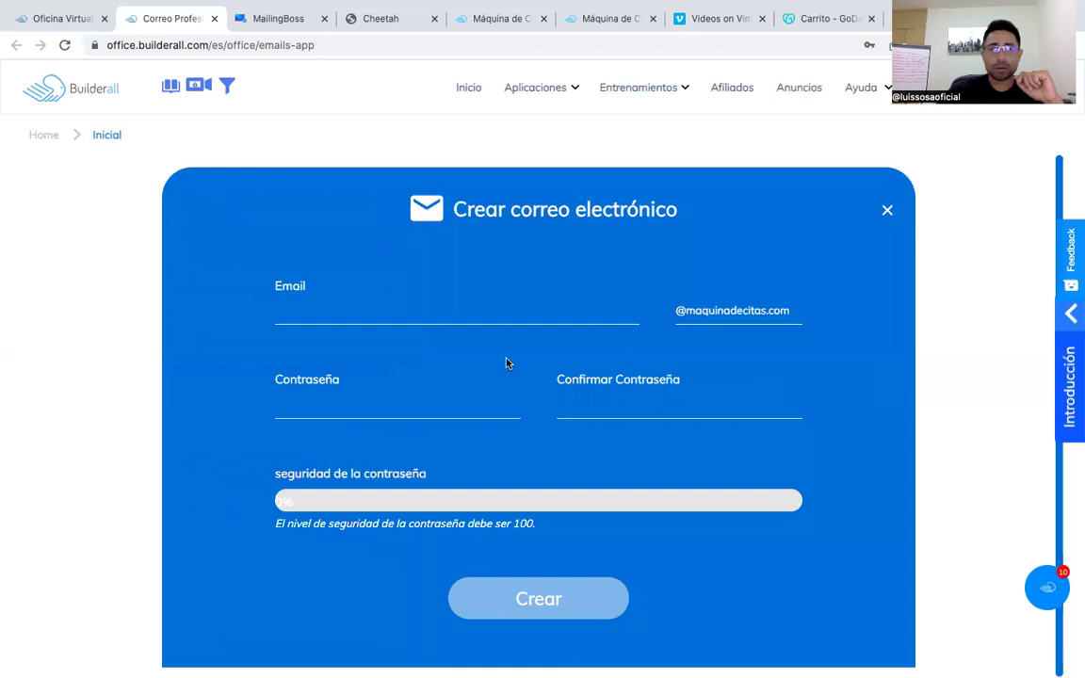
{"action": "left_click", "coordinate": [582, 318]}
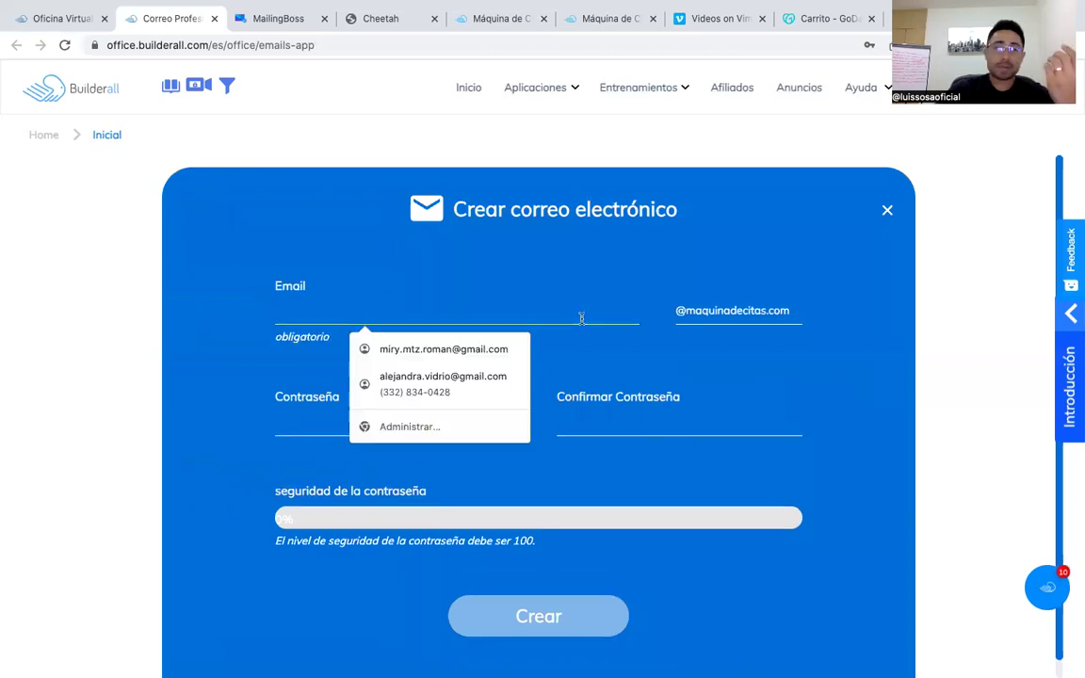
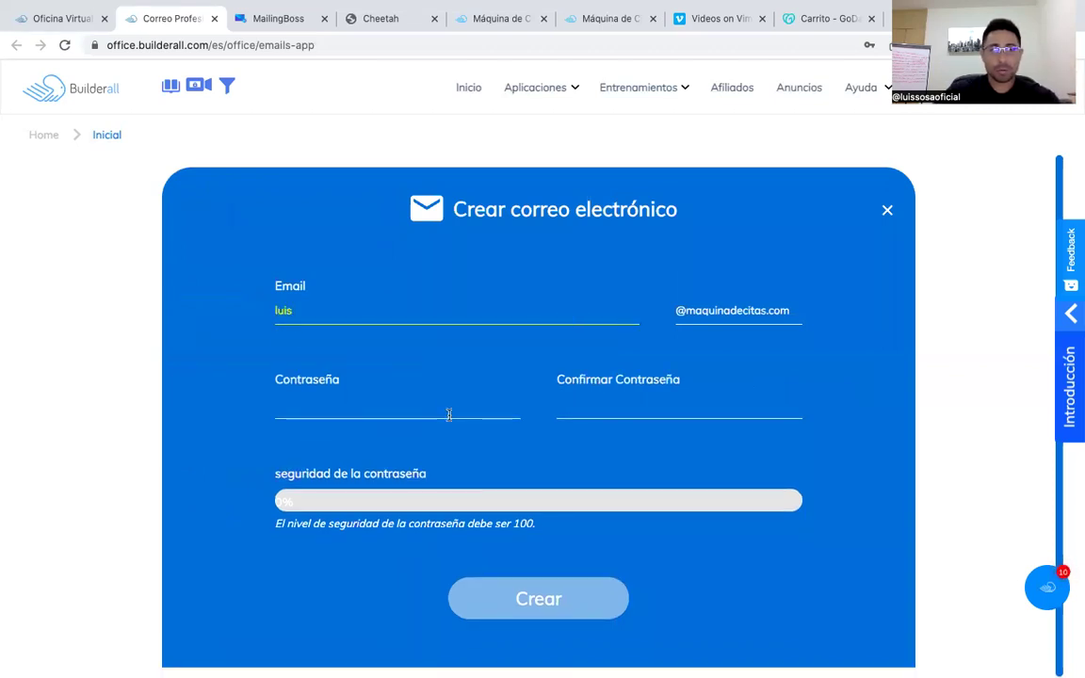
{"action": "left_click", "coordinate": [446, 410]}
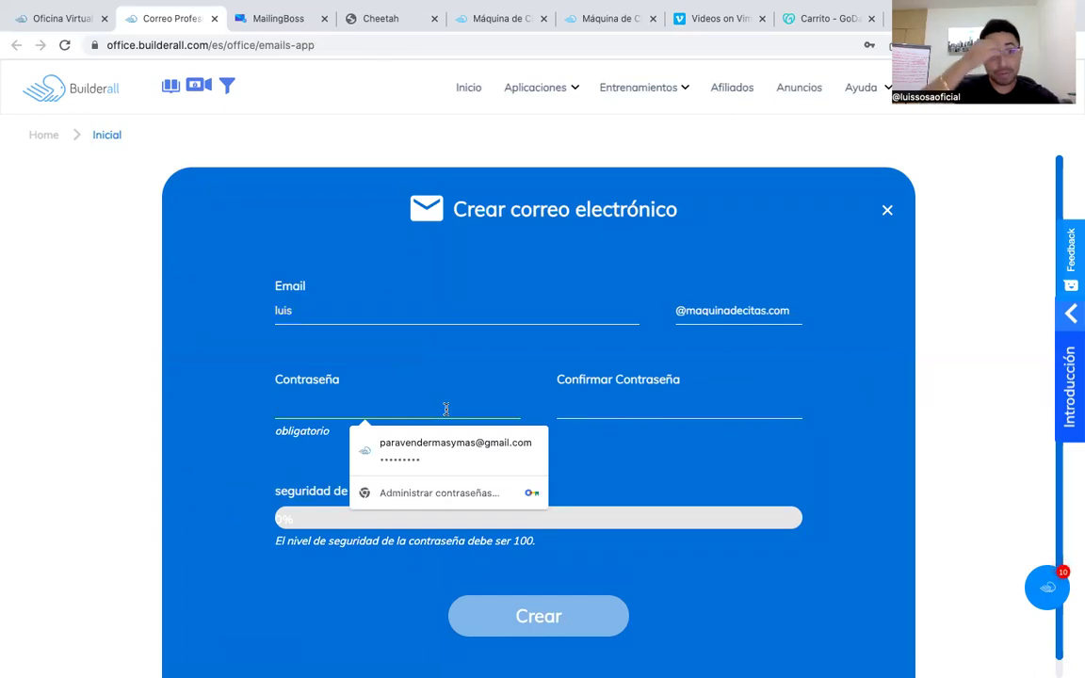
{"action": "type", "text": "****"}
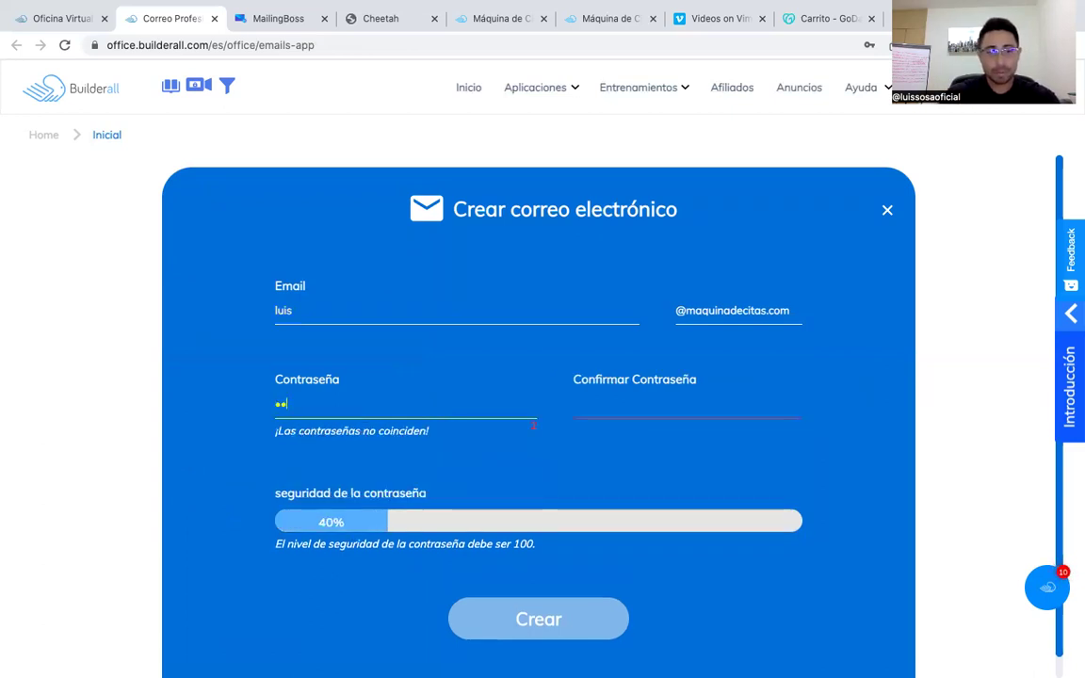
{"action": "type", "text": "****"}
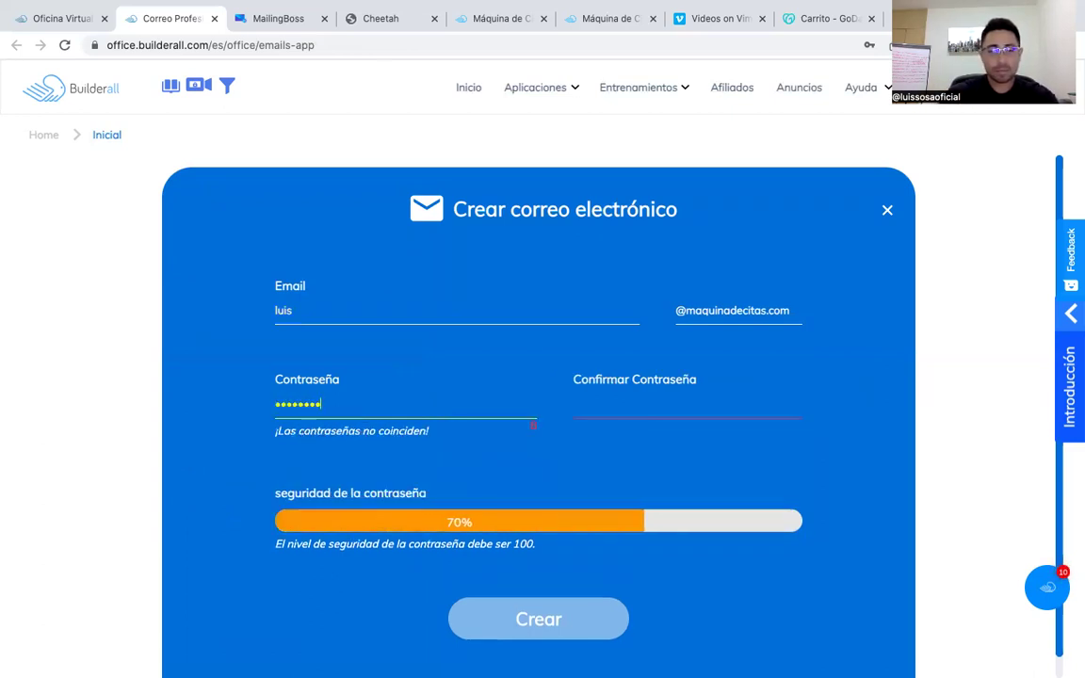
{"action": "type", "text": "*"}
{"action": "left_click", "coordinate": [638, 410]}
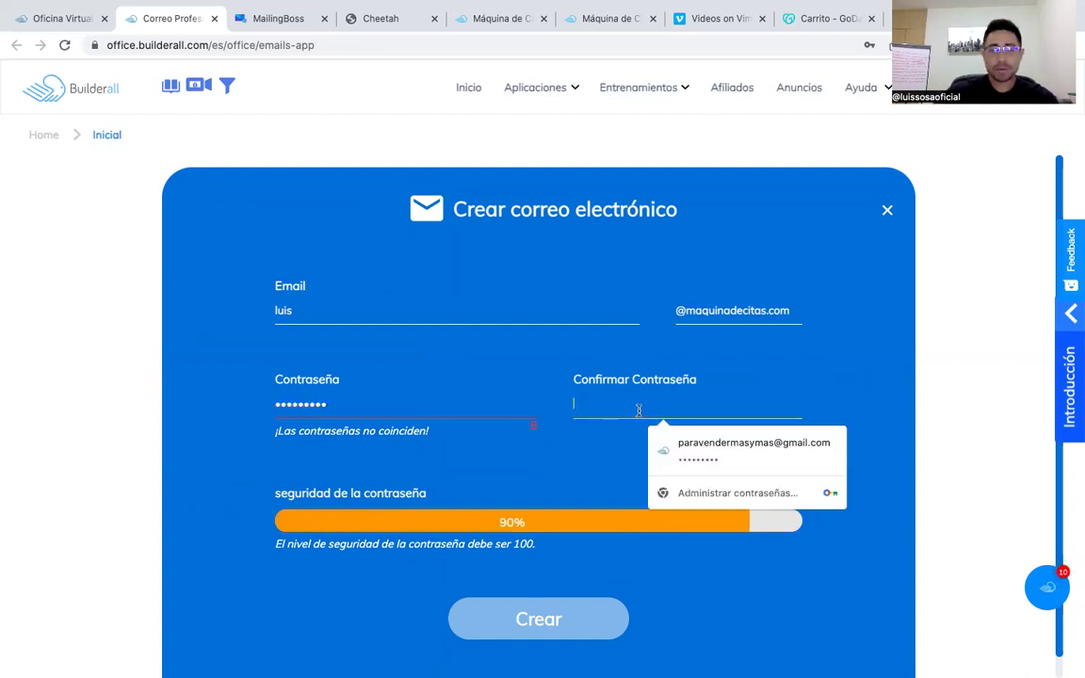
{"action": "type", "text": "*****"}
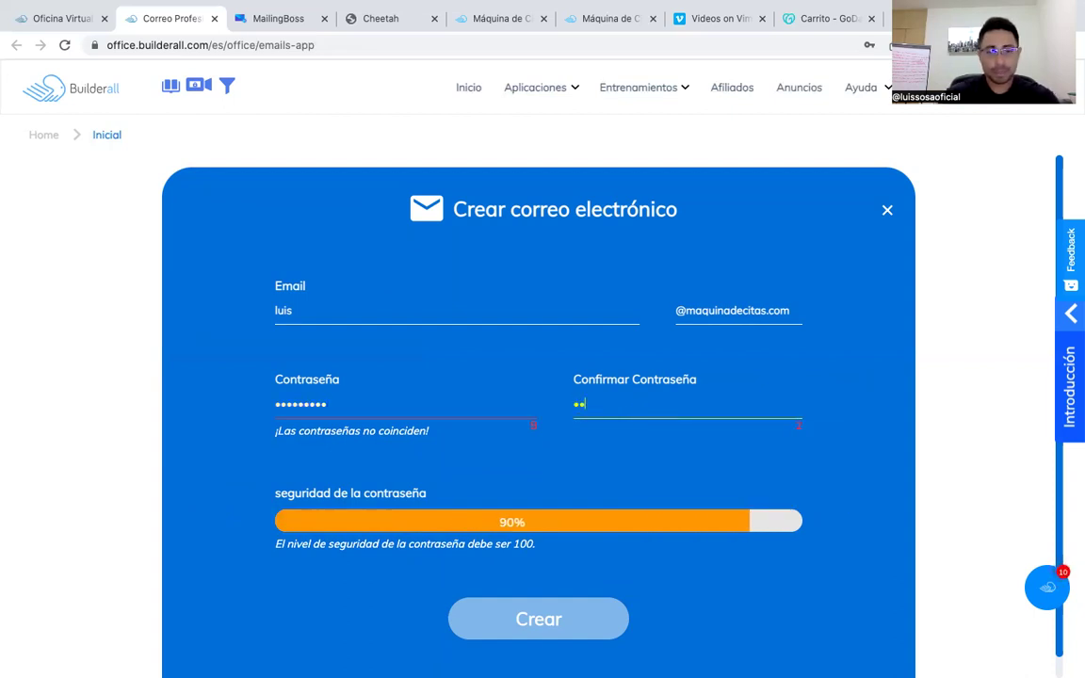
{"action": "type", "text": "****"}
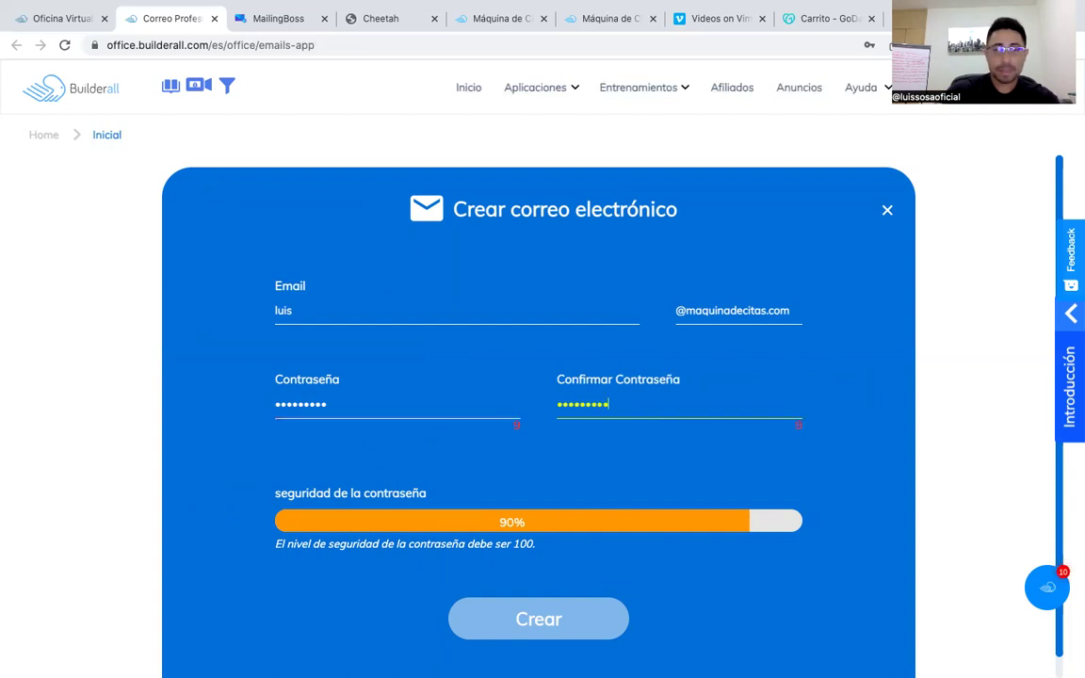
{"action": "scroll", "coordinate": [650, 412], "scroll_direction": "down", "scroll_amount": 1}
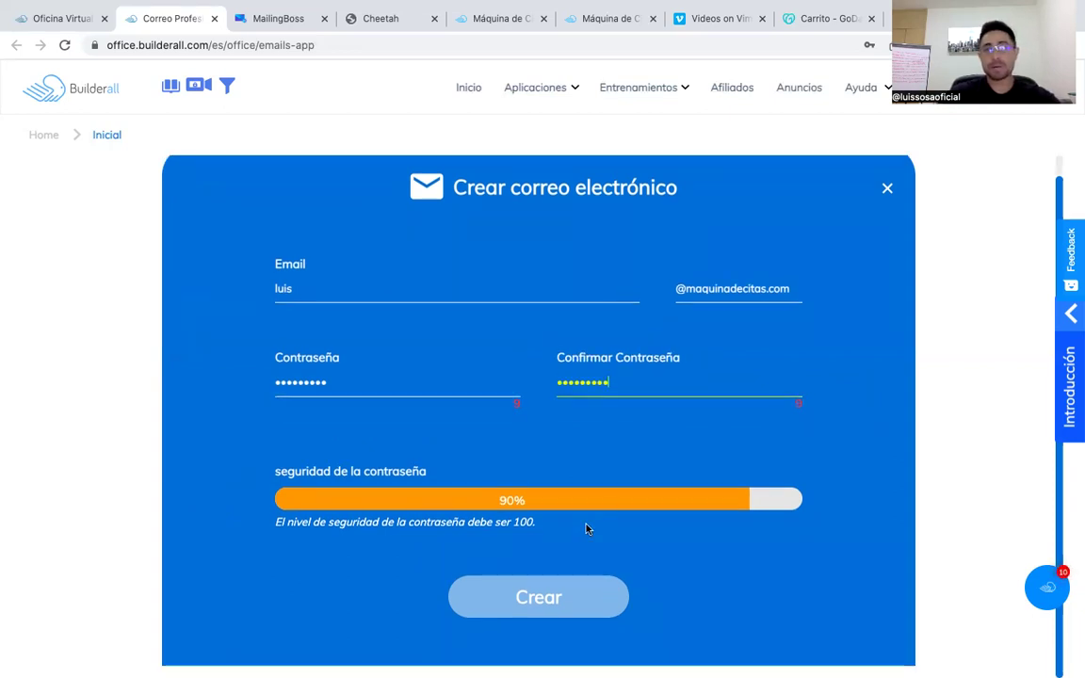
{"action": "left_click", "coordinate": [530, 604]}
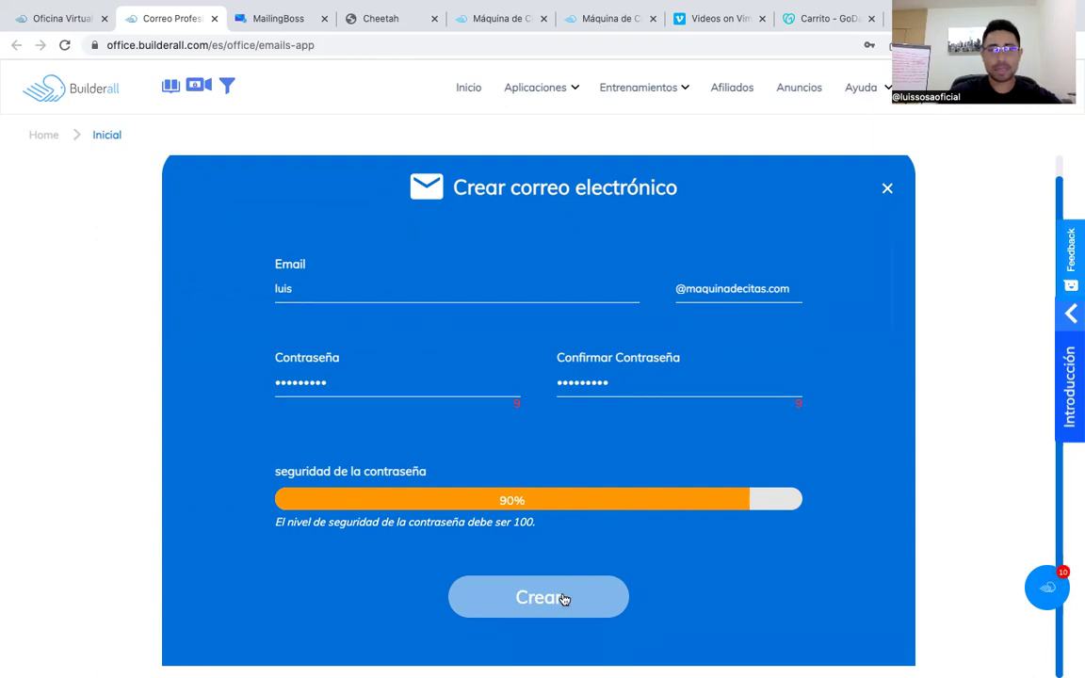
- Try the name contacto, revert to the first name, append 1 to both passwords and resubmit
{"action": "double_click", "coordinate": [447, 285]}
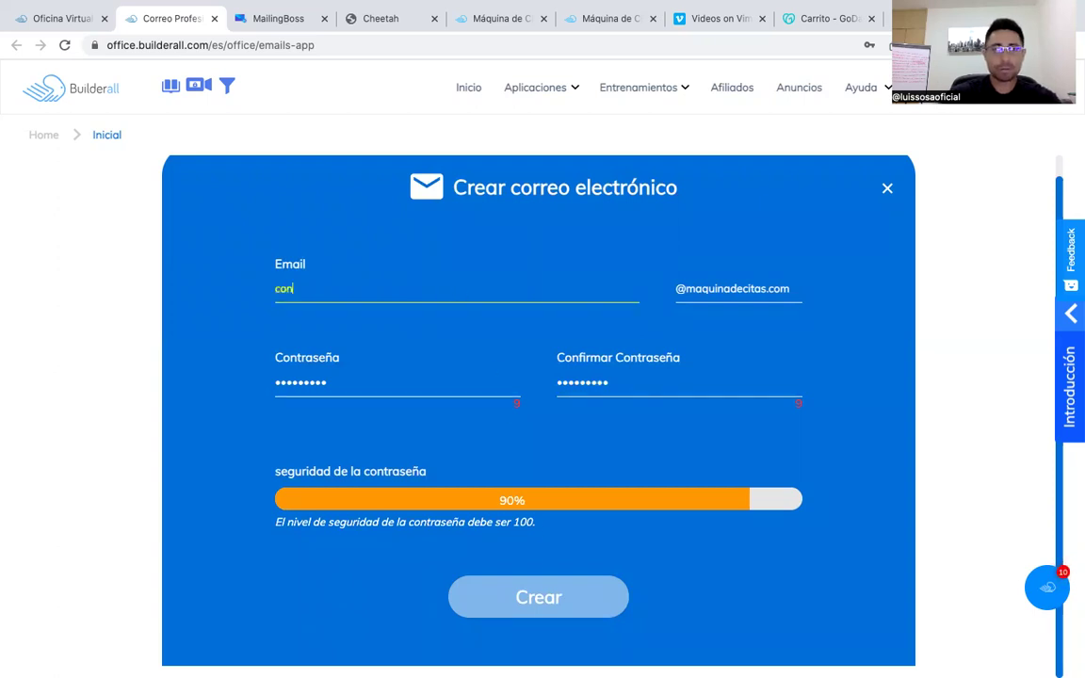
{"action": "left_click", "coordinate": [754, 603]}
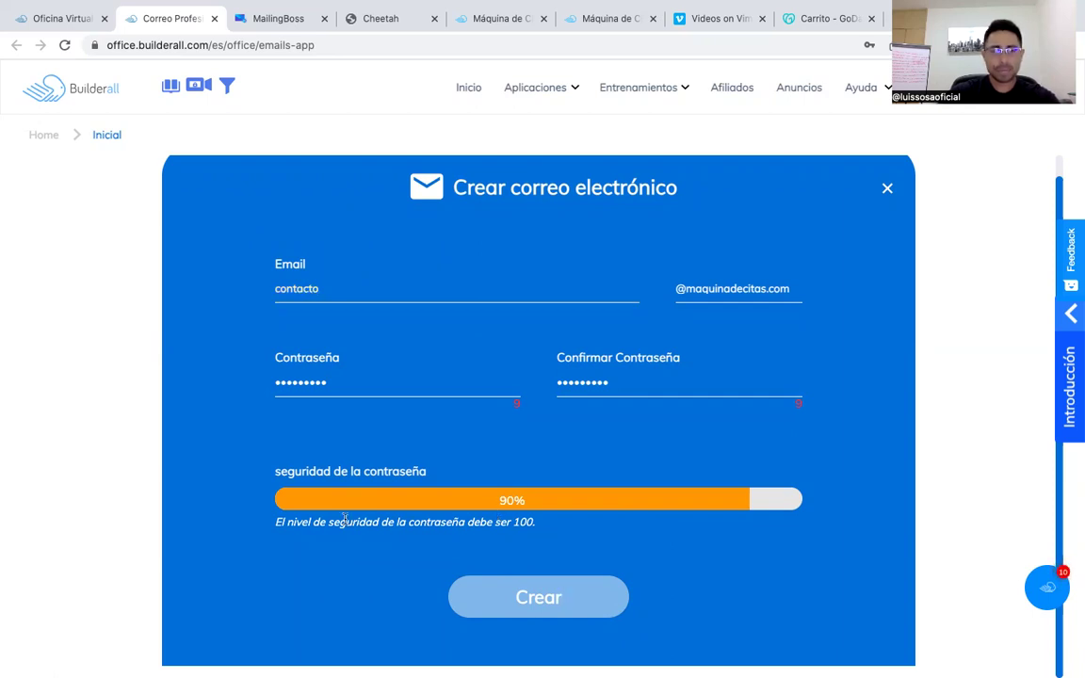
{"action": "double_click", "coordinate": [342, 288]}
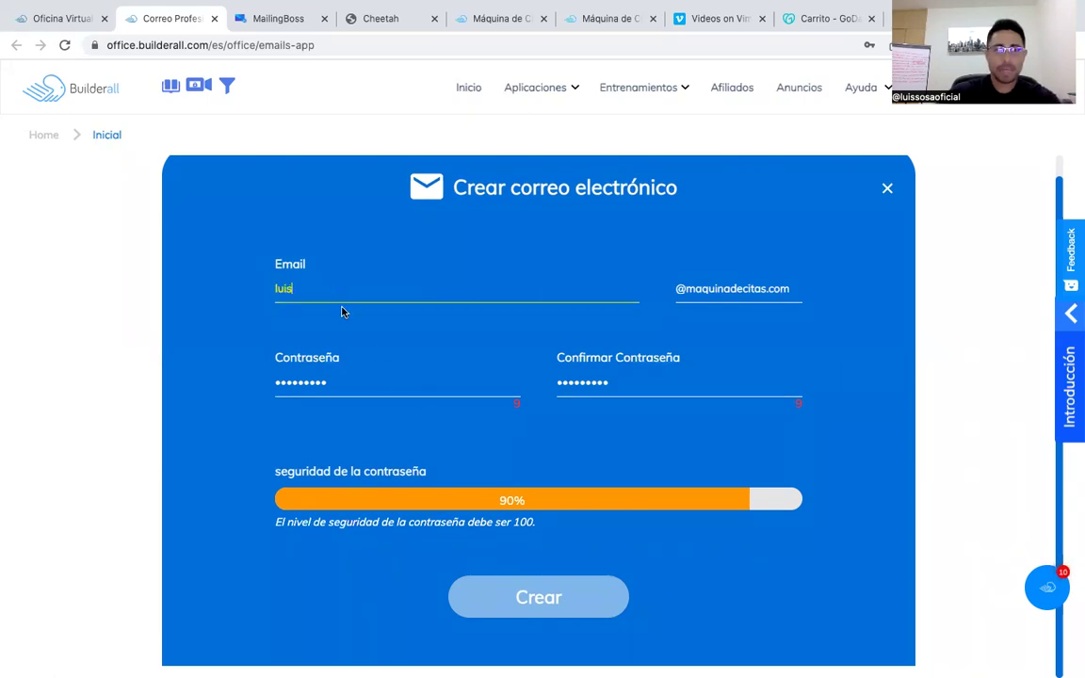
{"action": "left_click", "coordinate": [342, 381]}
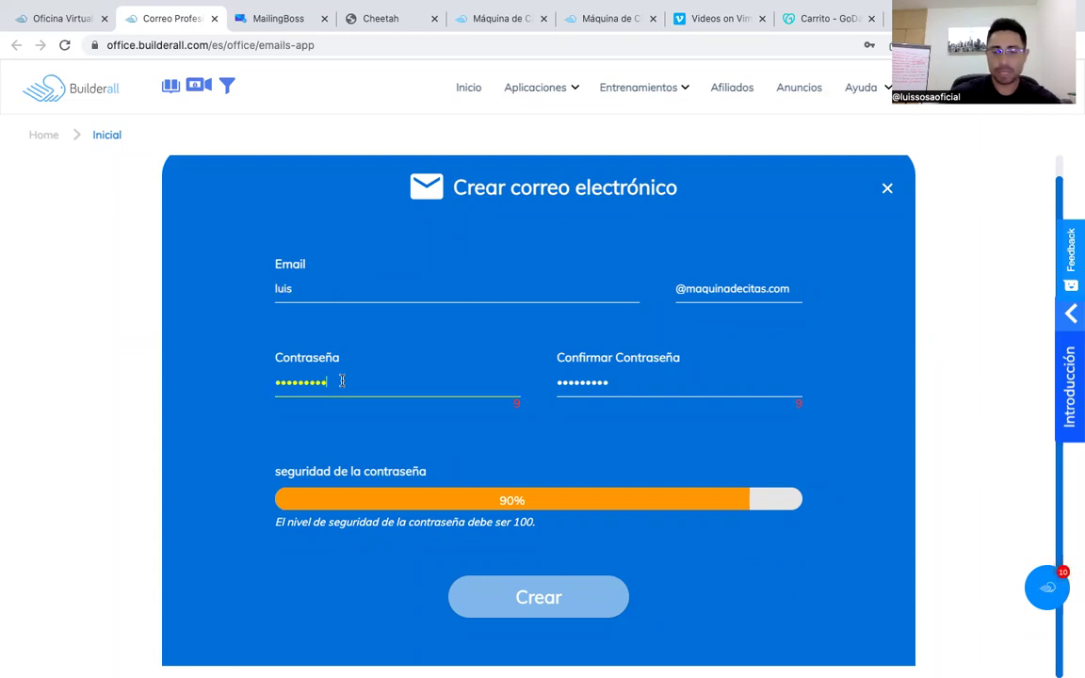
{"action": "type", "text": "1"}
{"action": "left_click", "coordinate": [691, 383]}
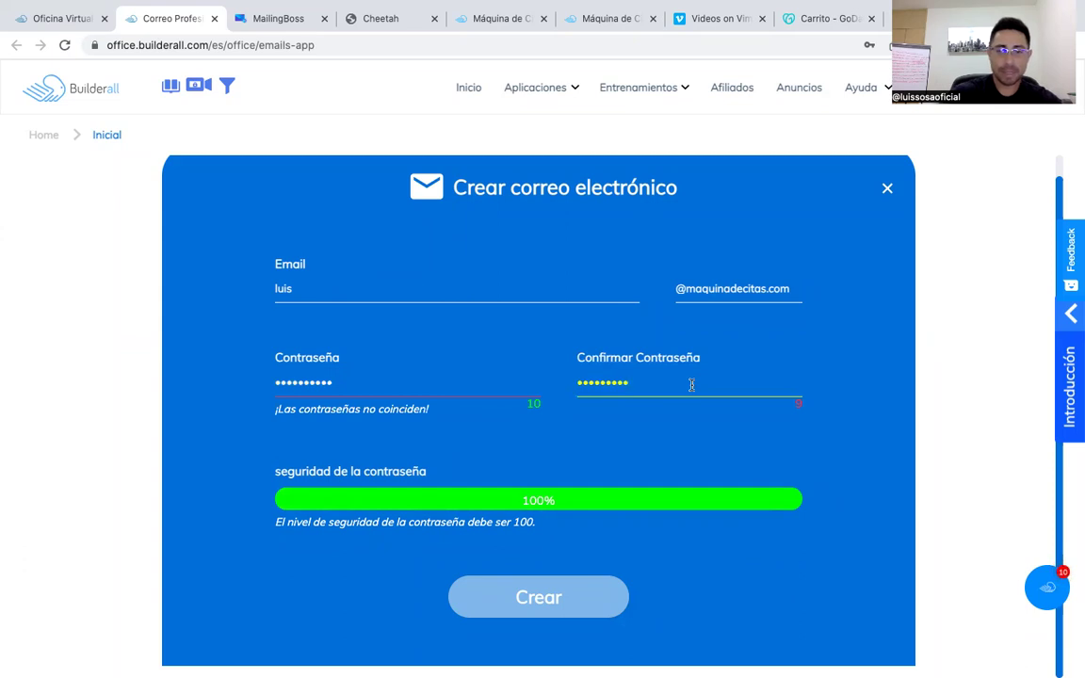
{"action": "type", "text": "1"}
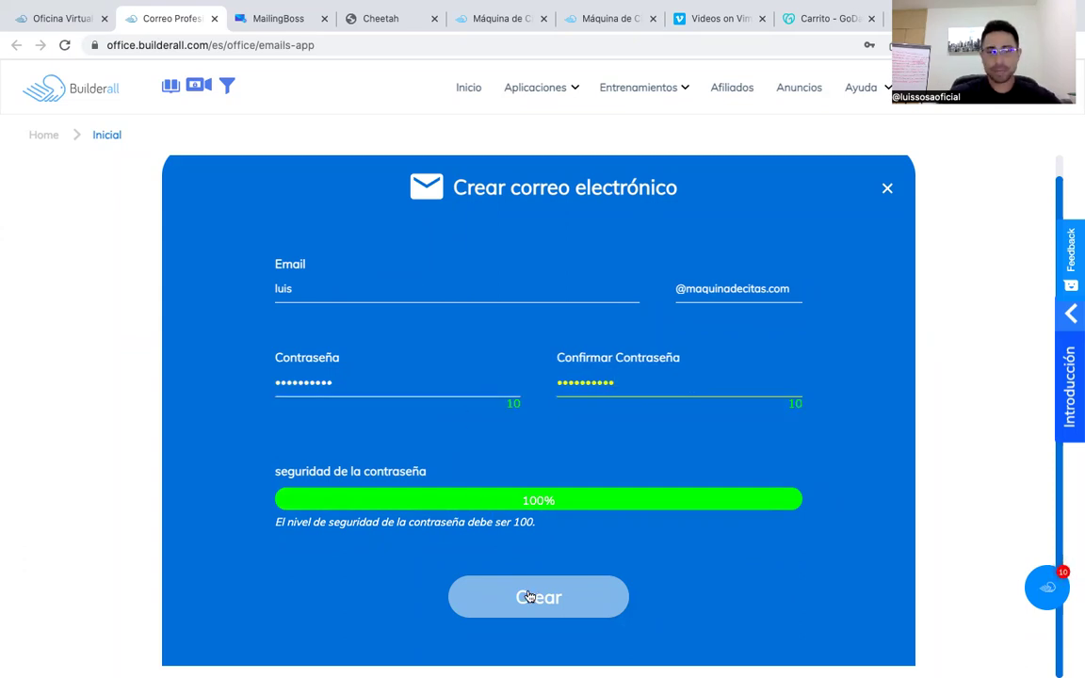
{"action": "left_click", "coordinate": [529, 598]}
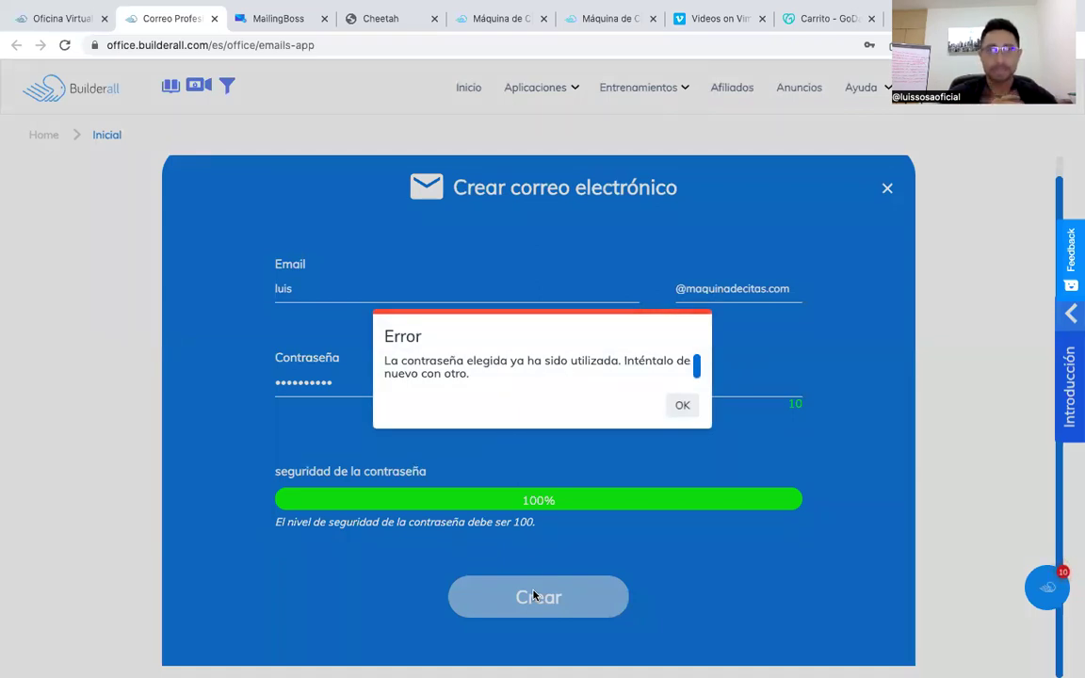
- Dismiss the error, enter a new matching password in both fields and resubmit
{"action": "left_click", "coordinate": [684, 406]}
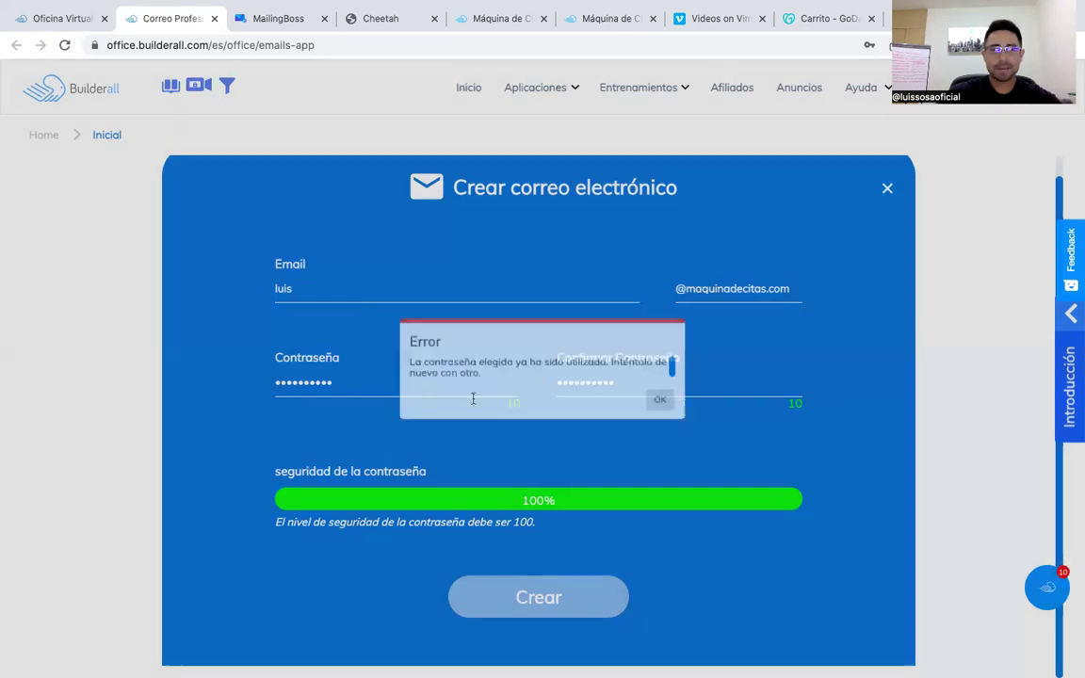
{"action": "double_click", "coordinate": [358, 384]}
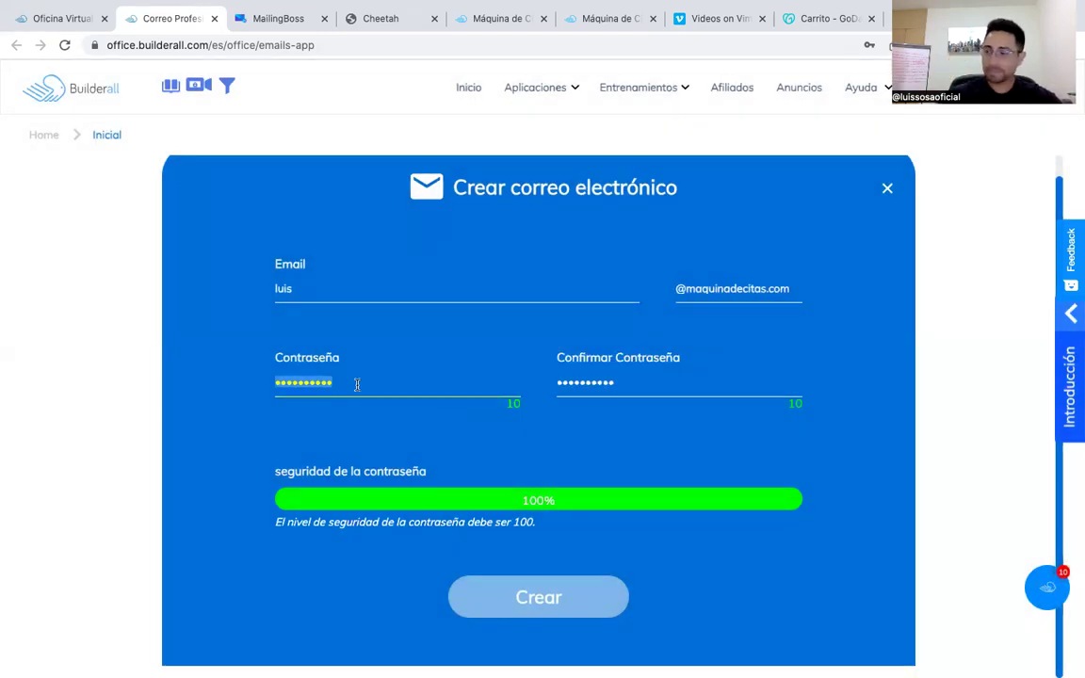
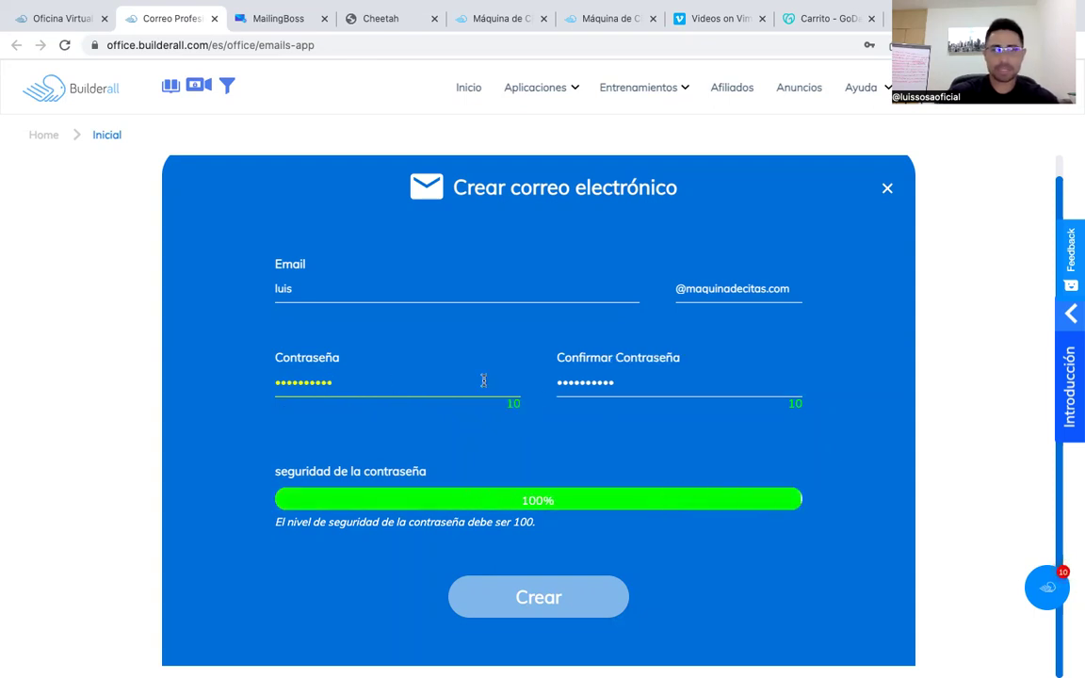
{"action": "double_click", "coordinate": [586, 375]}
{"action": "key", "text": "BackSpace"}
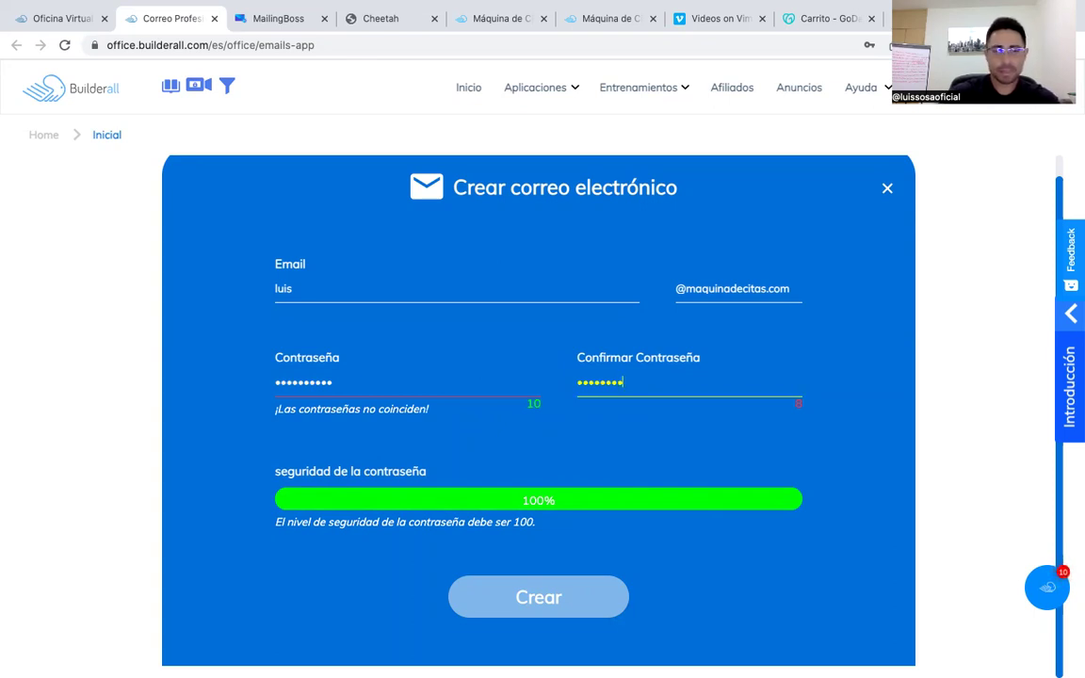
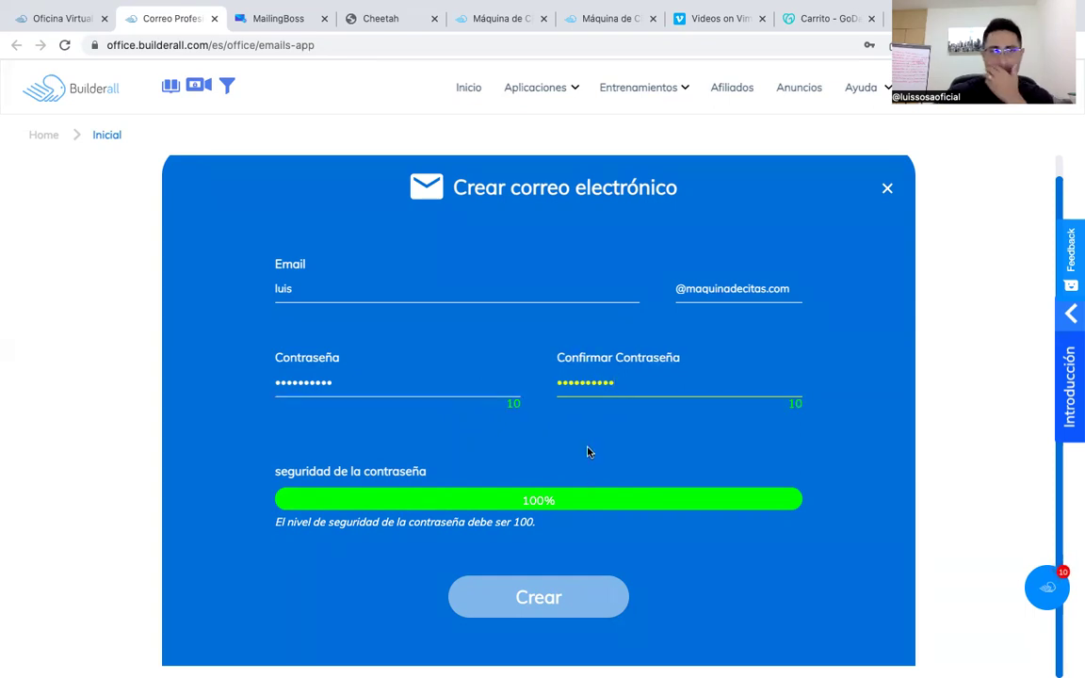
{"action": "left_click", "coordinate": [566, 595]}
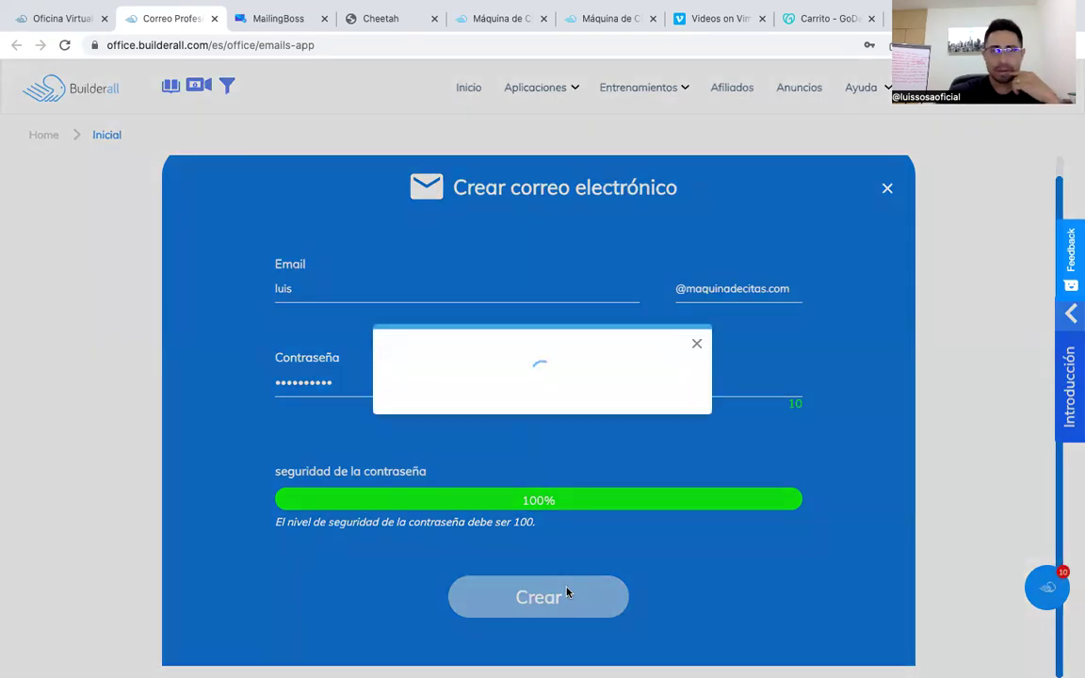
{"action": "left_click", "coordinate": [680, 404]}
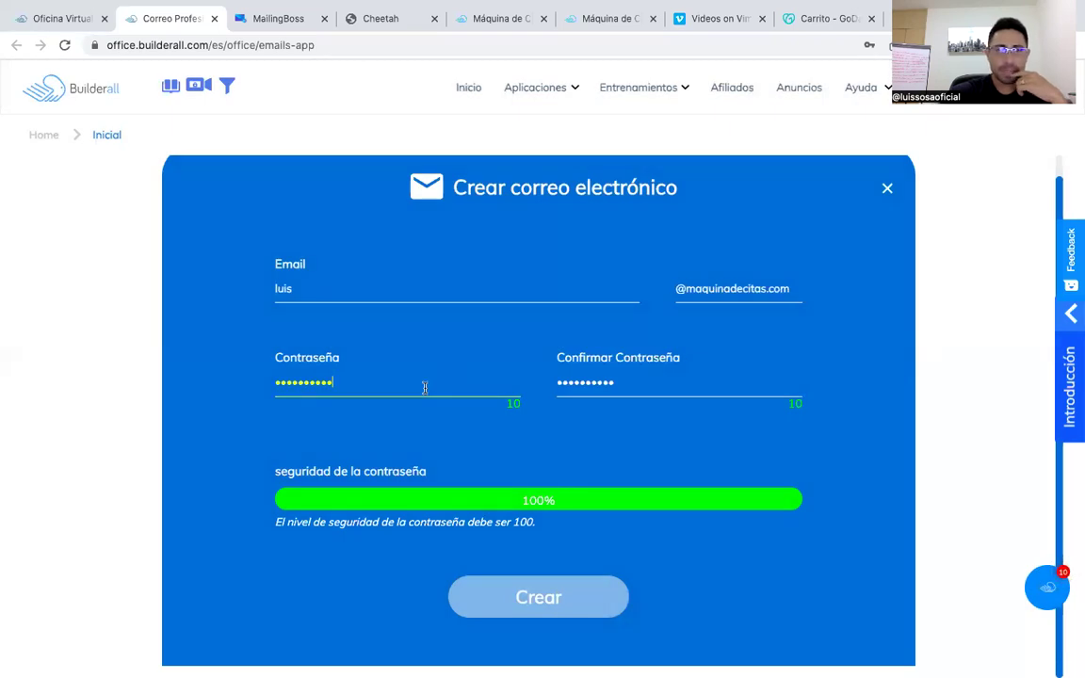
{"action": "key", "text": "BackSpace"}
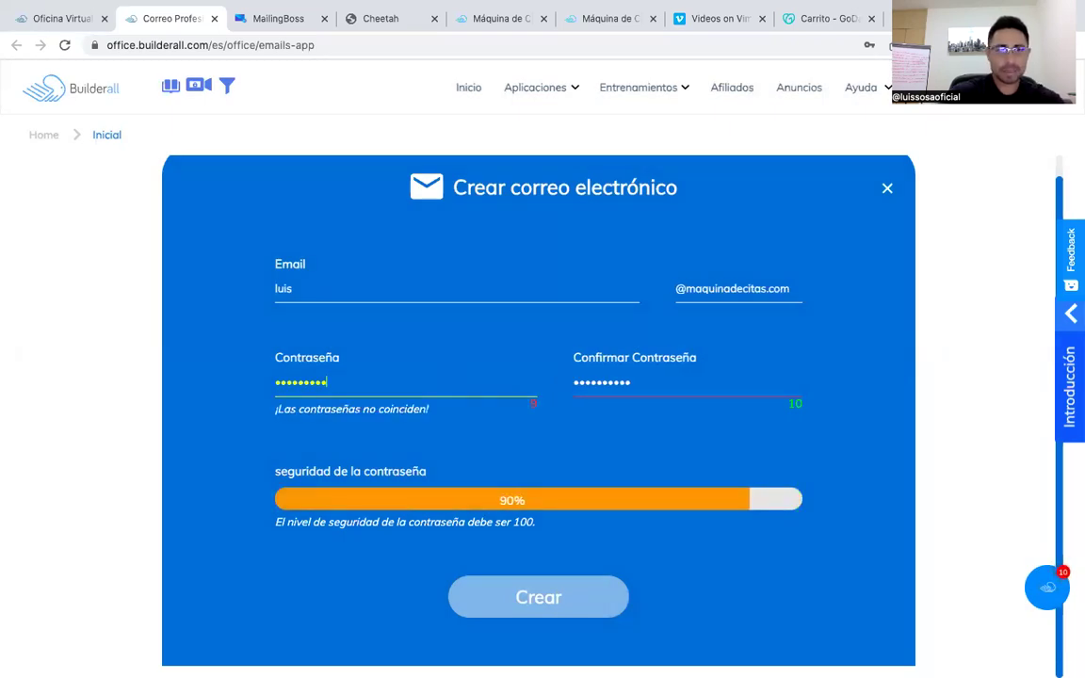
{"action": "type", "text": "1"}
{"action": "left_click", "coordinate": [649, 383]}
{"action": "key", "text": "BackSpace"}
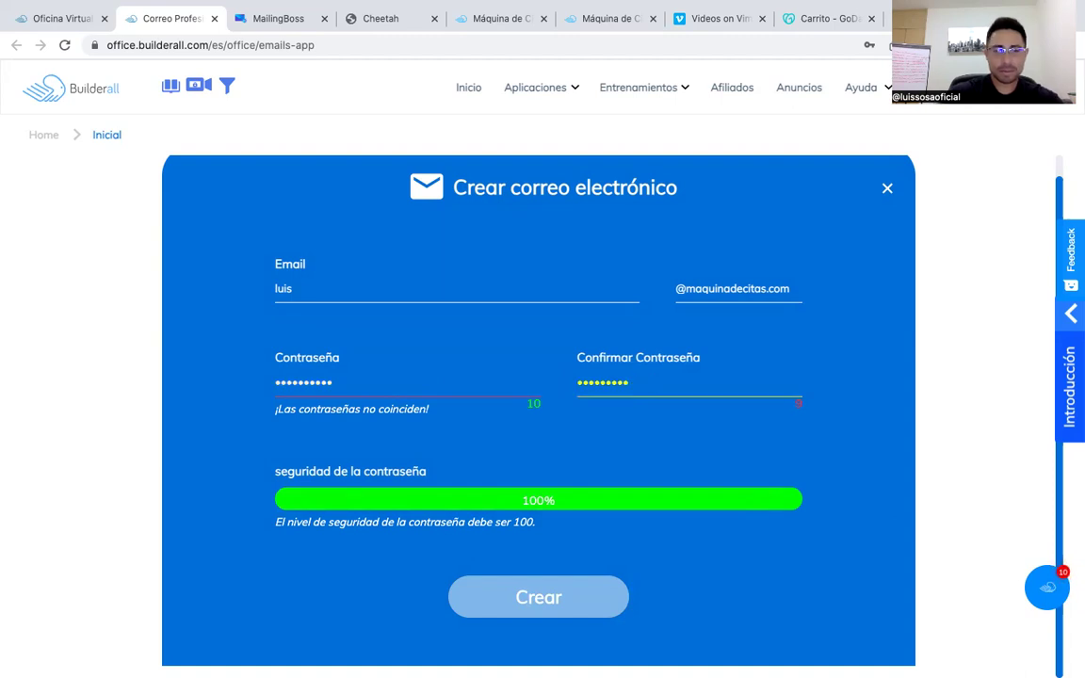
{"action": "type", "text": "1"}
{"action": "left_click", "coordinate": [552, 586]}
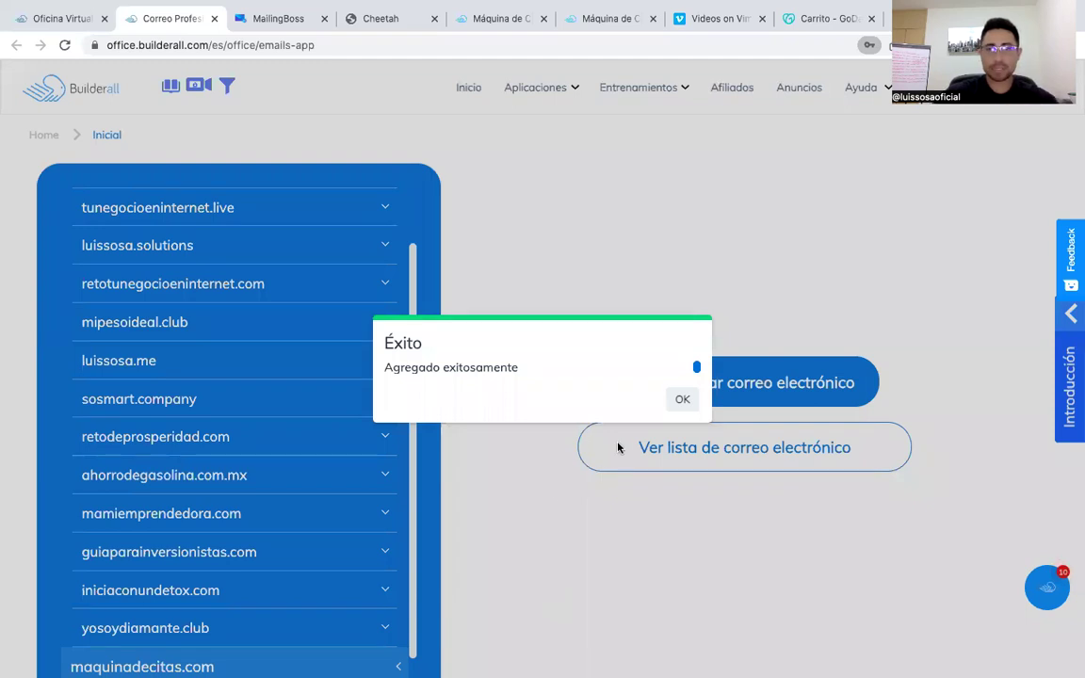
- Close the success message, expand maquinadecitas.com in the email list and open Acceso a correo web
{"action": "left_click", "coordinate": [681, 402]}
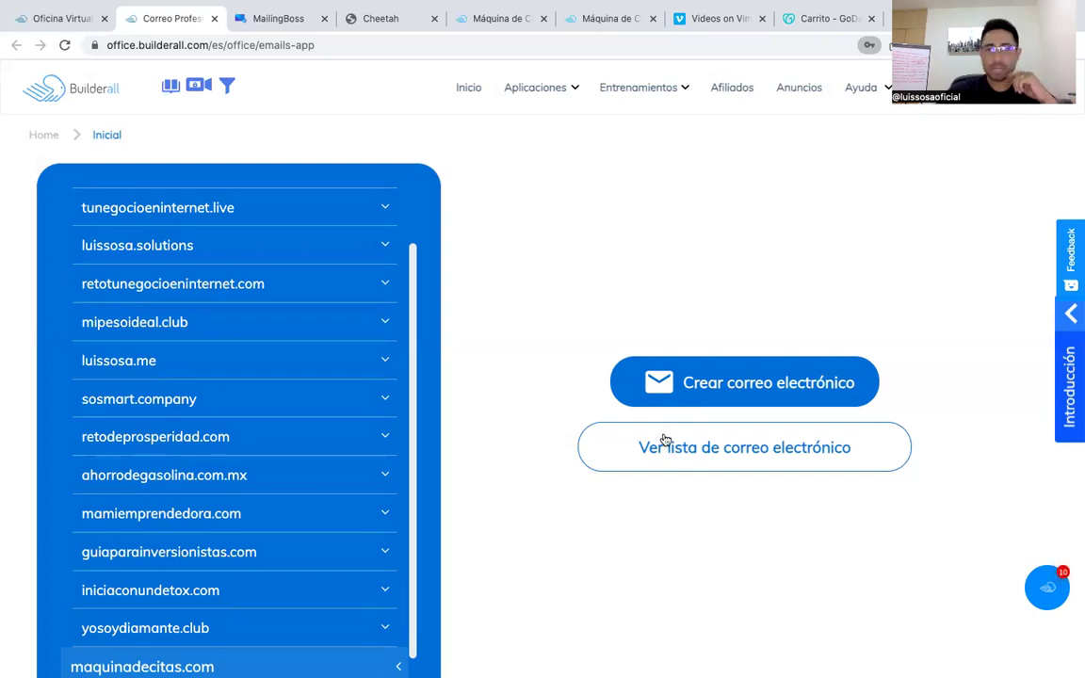
{"action": "left_click", "coordinate": [667, 452]}
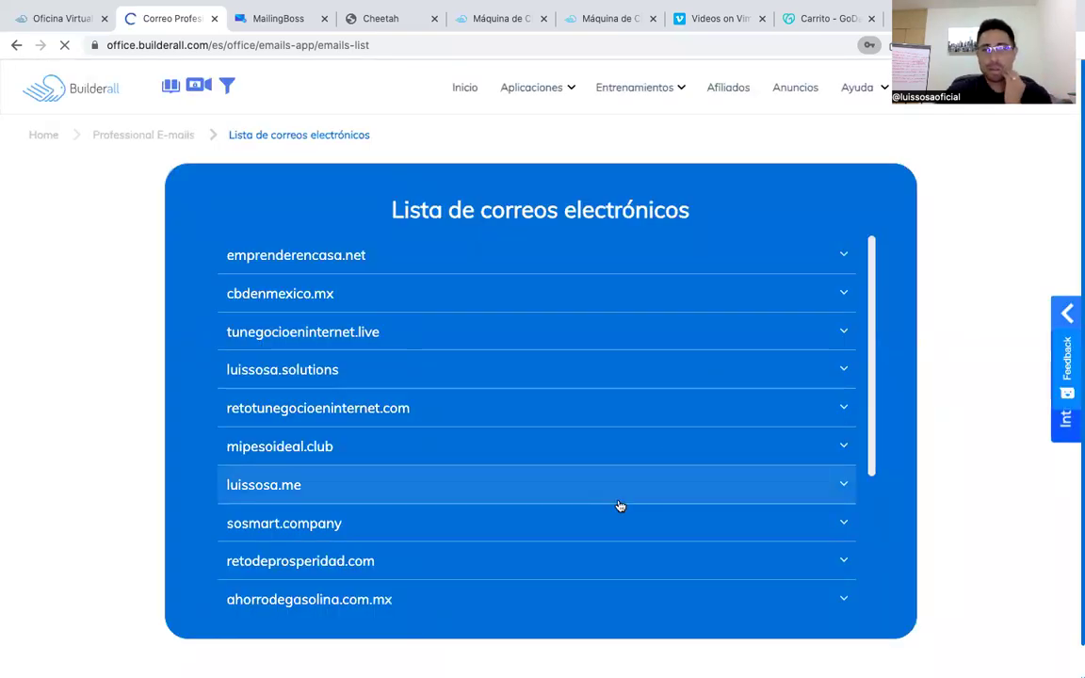
{"action": "scroll", "coordinate": [620, 505], "scroll_direction": "down", "scroll_amount": 3}
{"action": "left_click", "coordinate": [546, 585]}
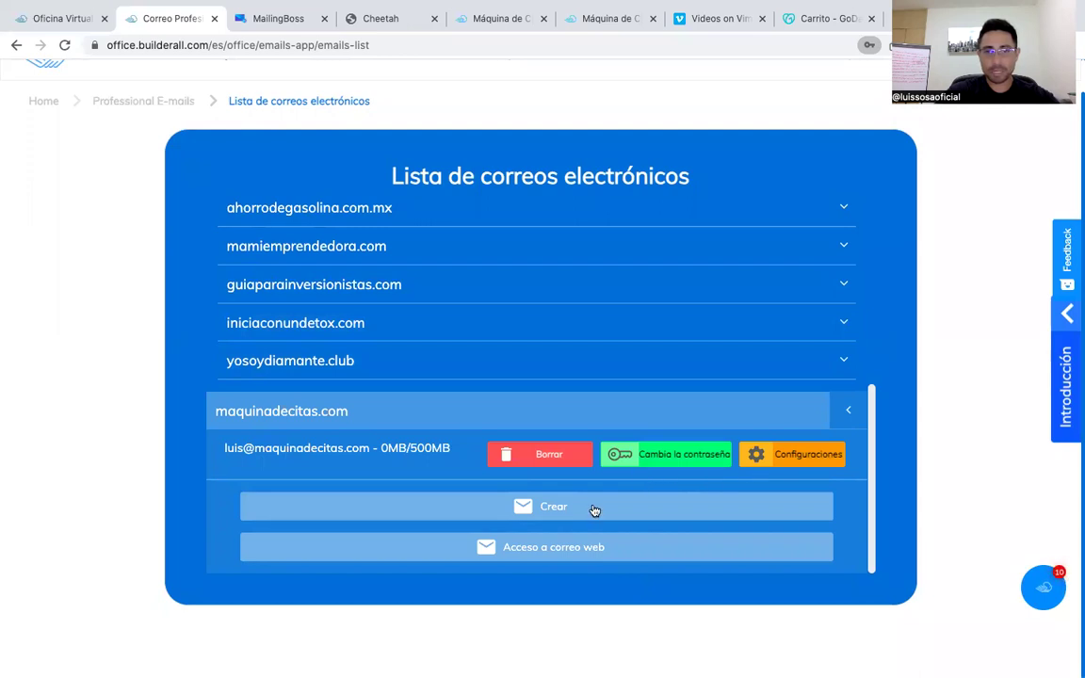
{"action": "left_click", "coordinate": [565, 551]}
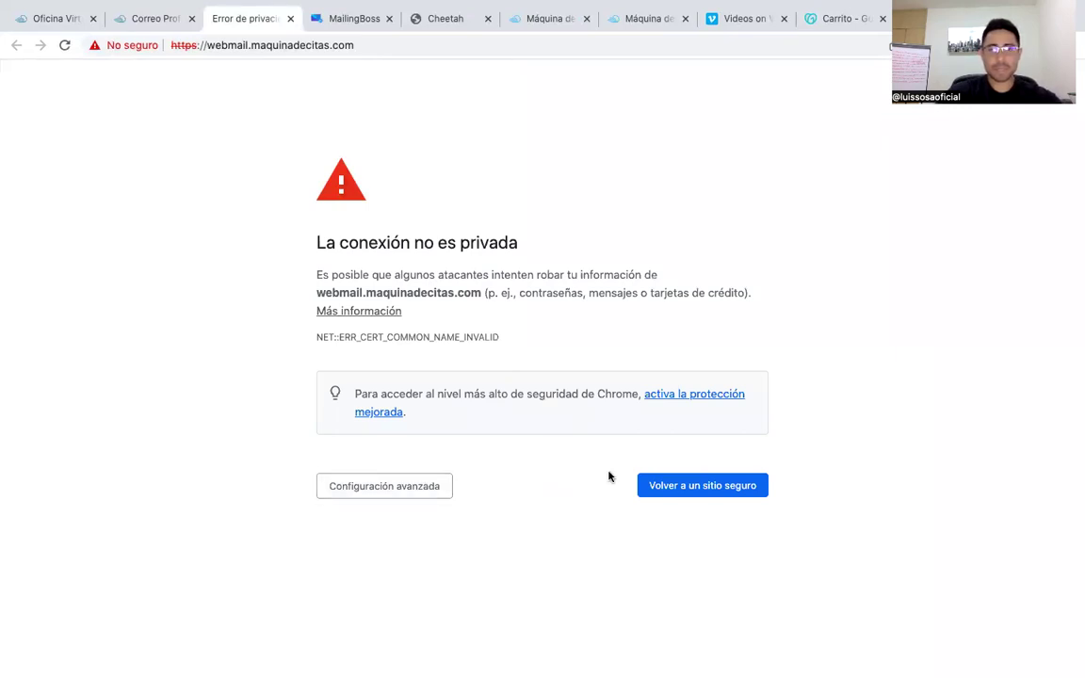
- Bypass the certificate warning and sign in to RainLoop with the new address and its password
{"action": "left_click", "coordinate": [404, 486]}
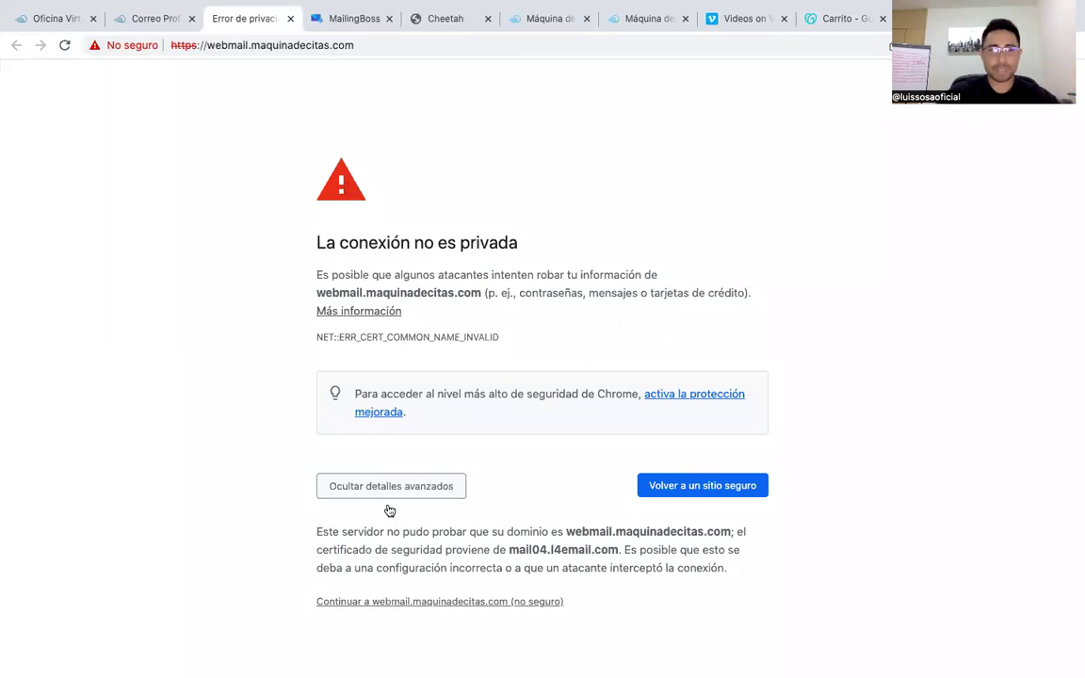
{"action": "left_click", "coordinate": [462, 603]}
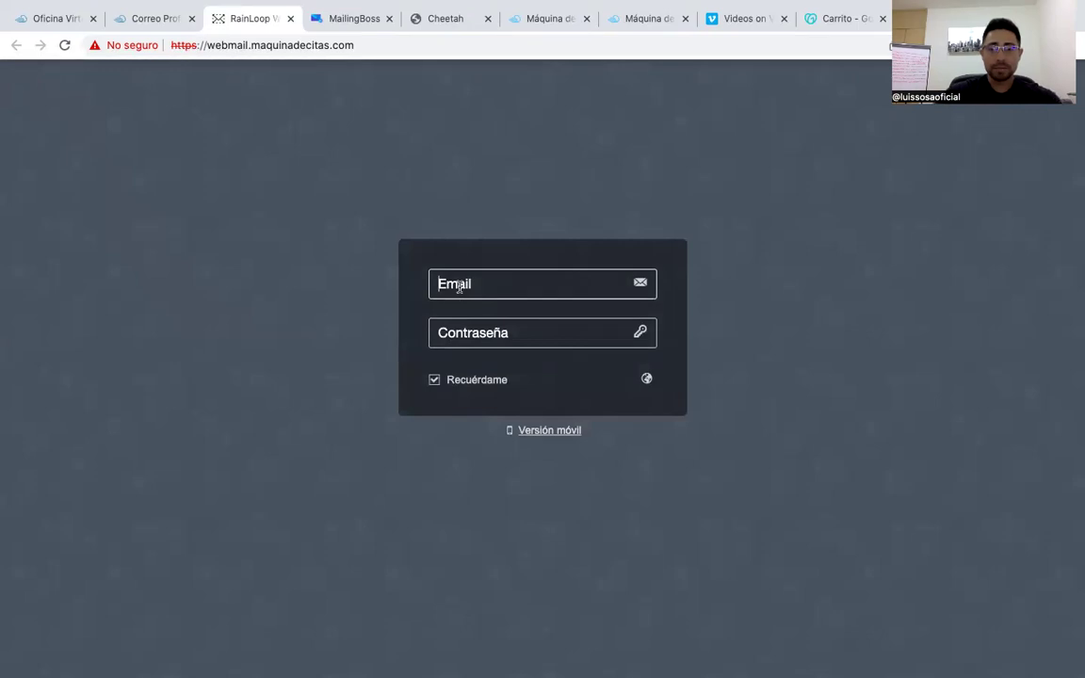
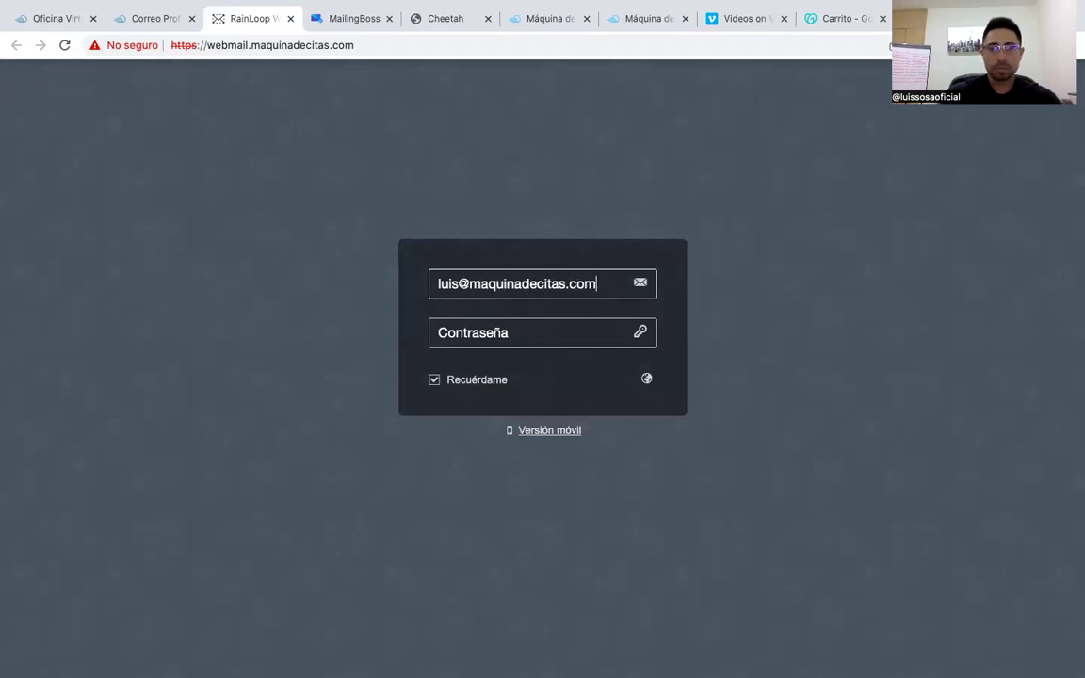
{"action": "key", "text": "Tab"}
{"action": "type", "text": "•"}
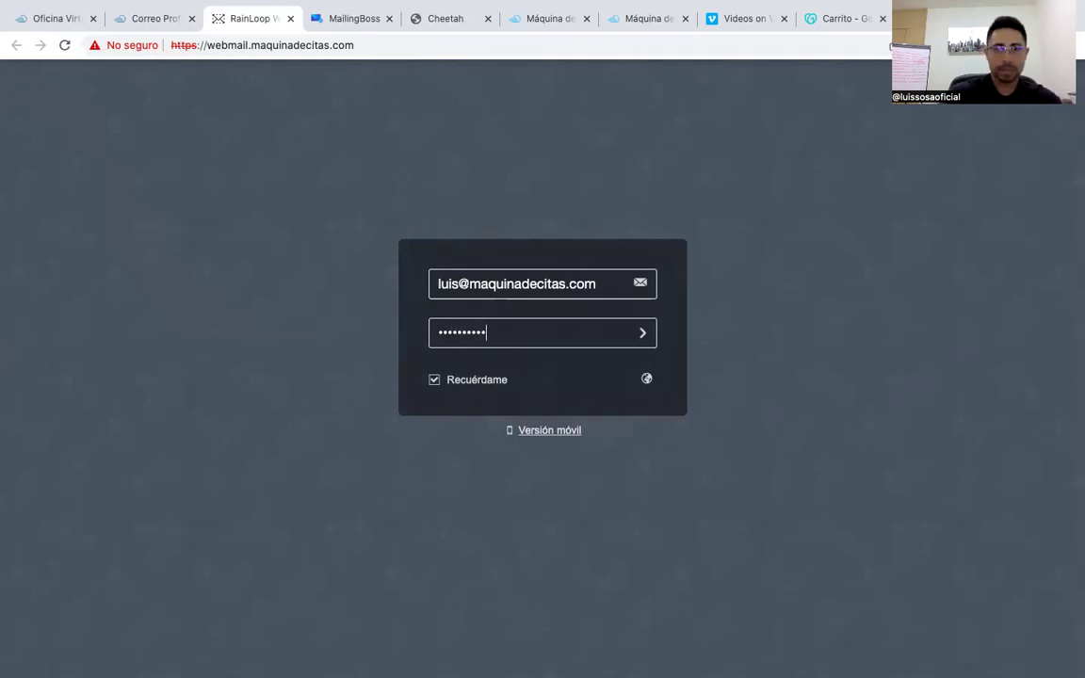
{"action": "left_click", "coordinate": [645, 334]}
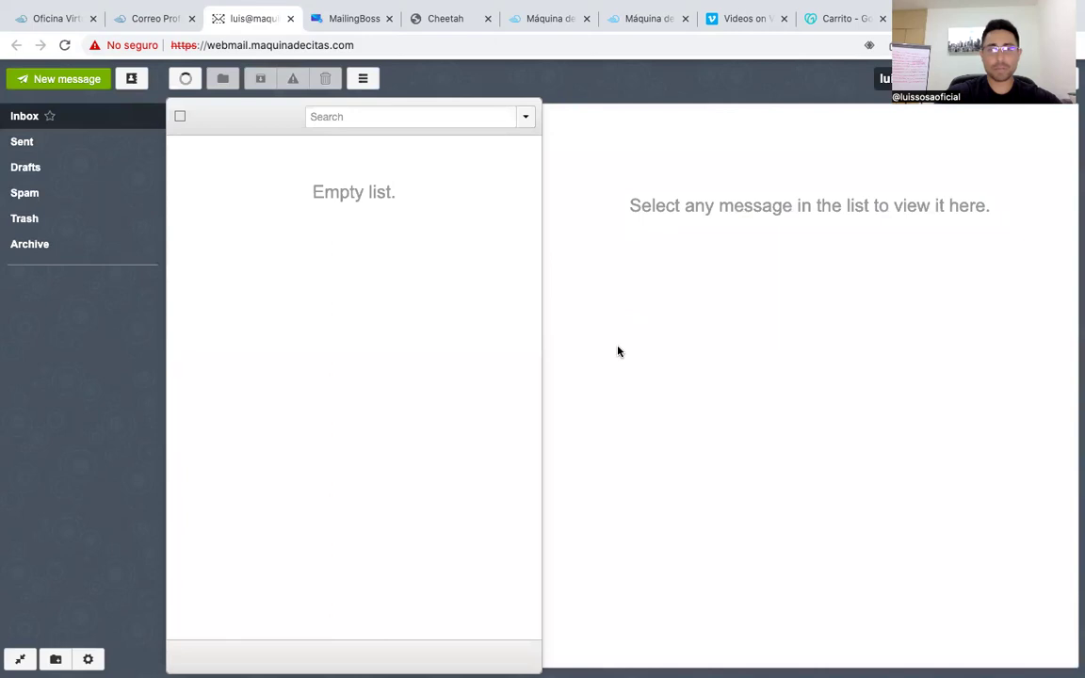
- Resend the confirmation email for the new maquinadecitas.com sender
{"action": "left_click", "coordinate": [157, 19]}
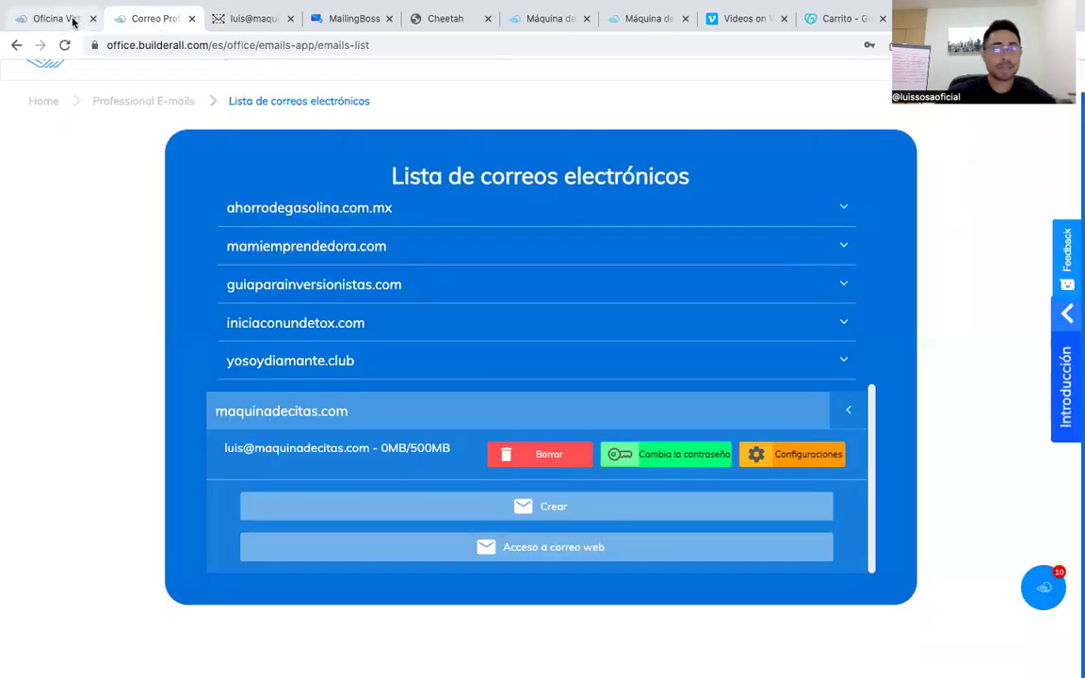
{"action": "left_click", "coordinate": [347, 26]}
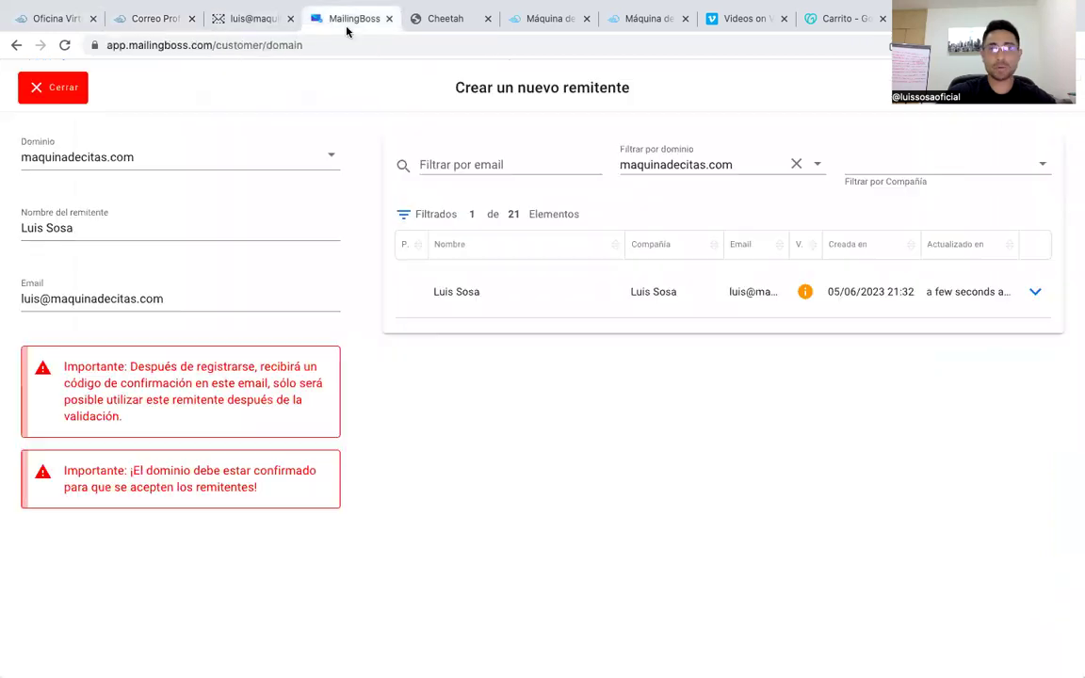
{"action": "left_click", "coordinate": [1034, 292]}
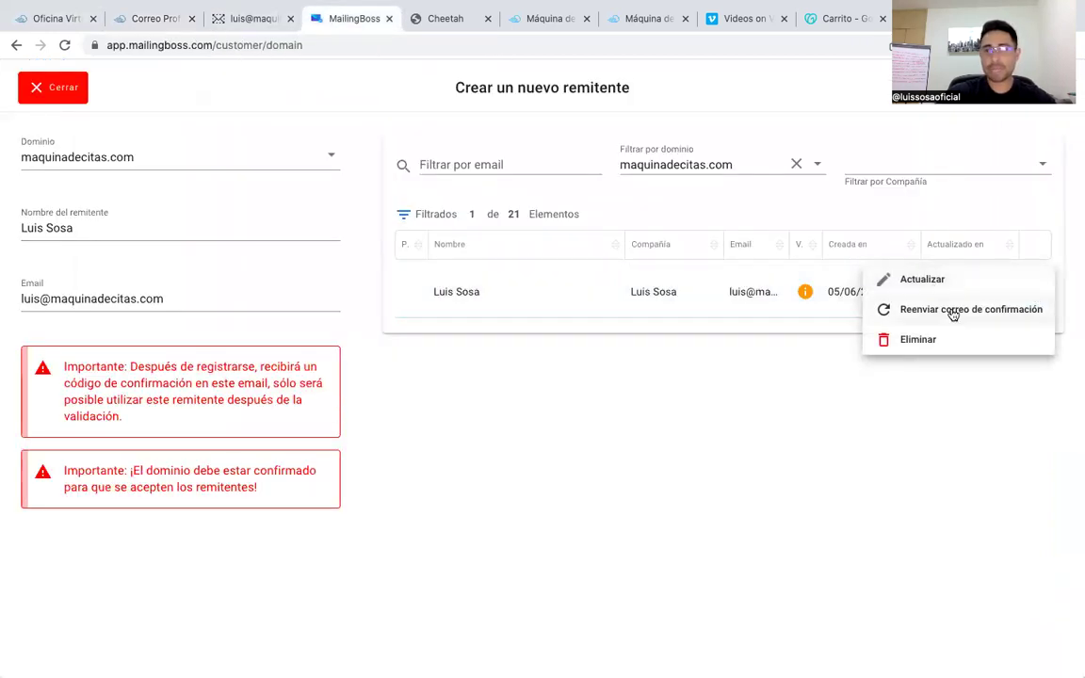
{"action": "left_click", "coordinate": [952, 311]}
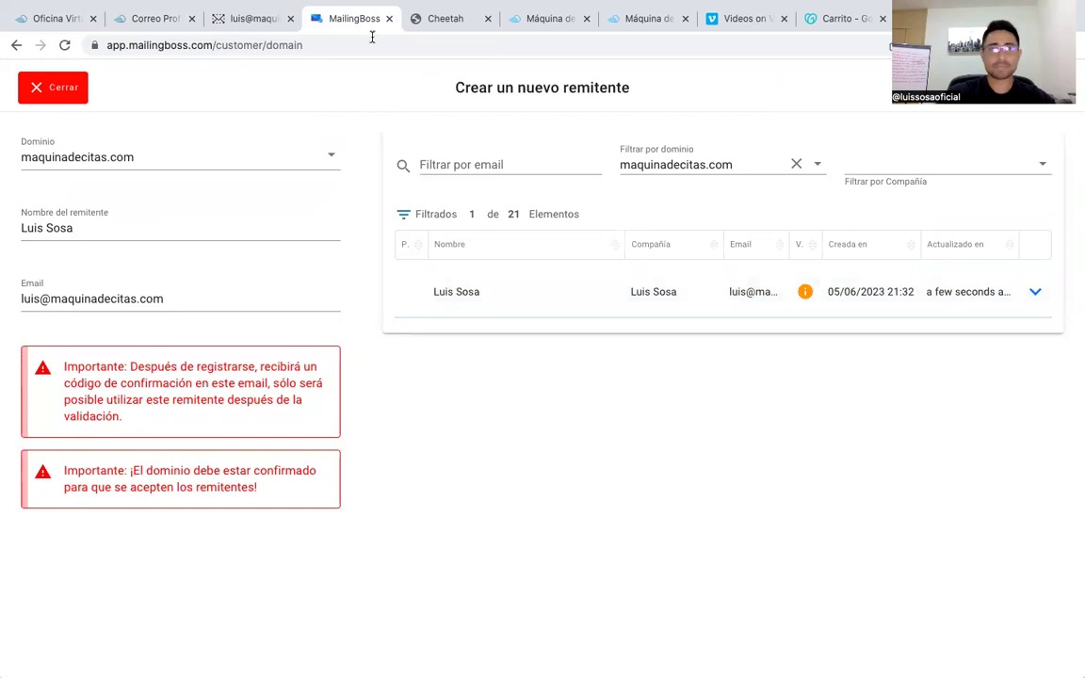
- Refresh the webmail inbox to check whether the confirmation email arrived
{"action": "left_click", "coordinate": [264, 21]}
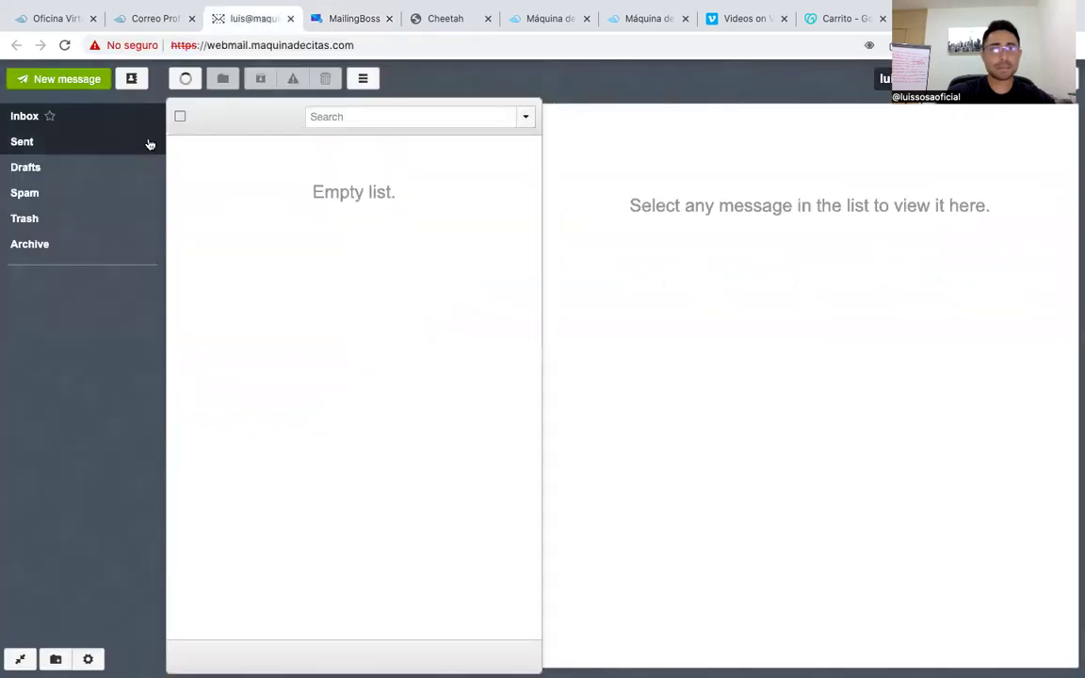
{"action": "left_click", "coordinate": [186, 83]}
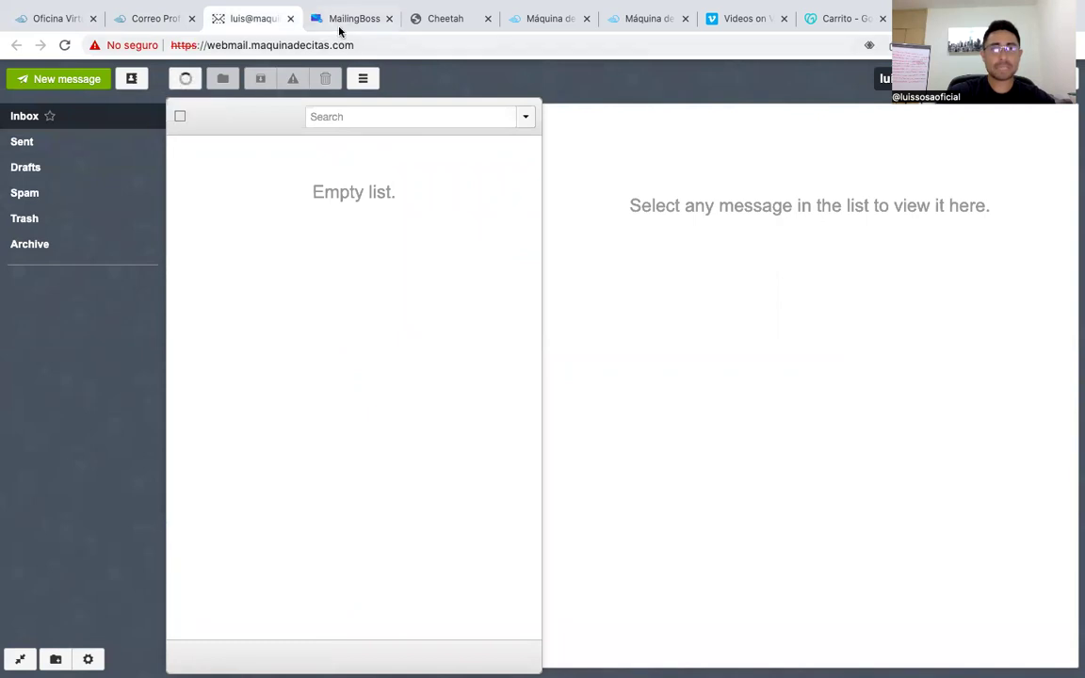
{"action": "left_click", "coordinate": [349, 25]}
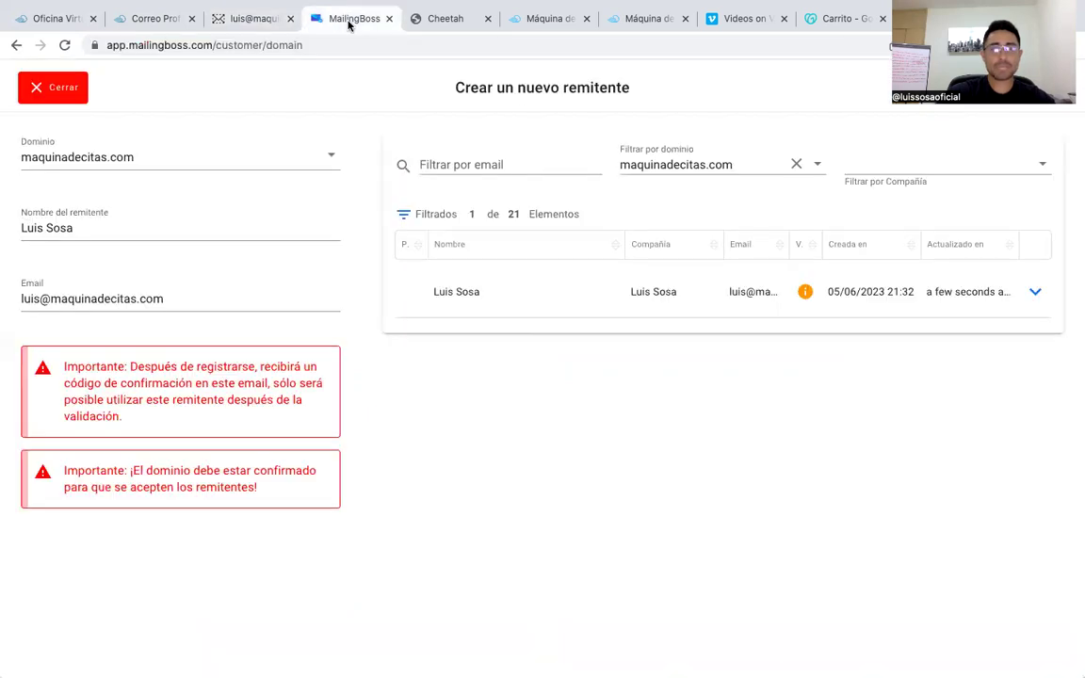
- Close the new-sender form and go to the Dominios list under Configuraciones
{"action": "left_click", "coordinate": [60, 98]}
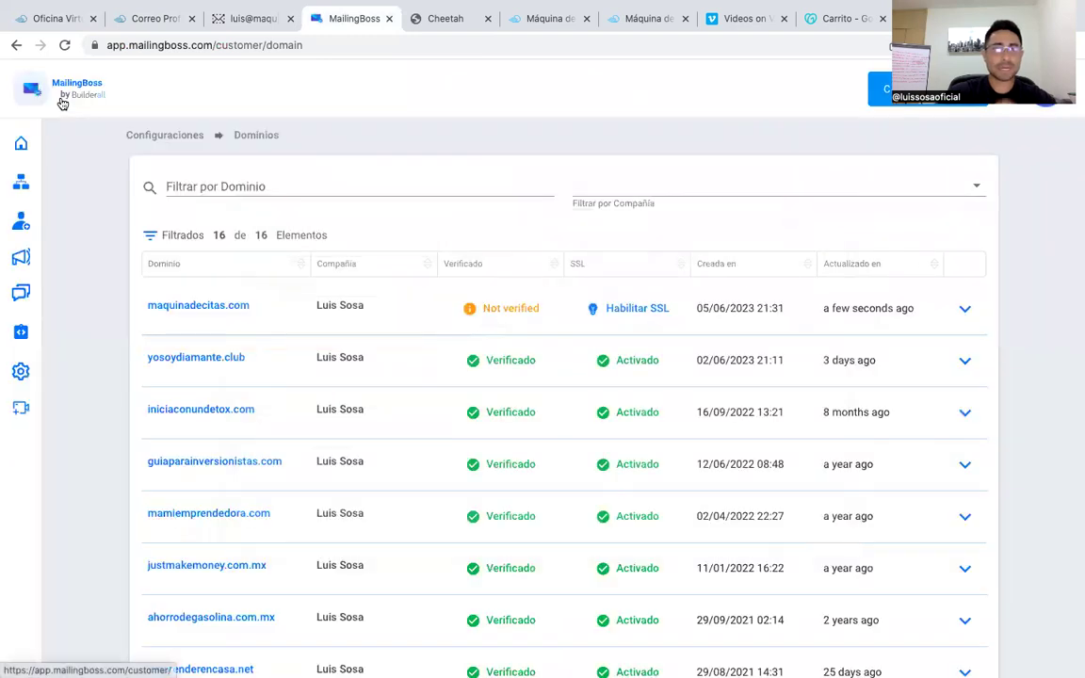
{"action": "mouse_move", "coordinate": [37, 189]}
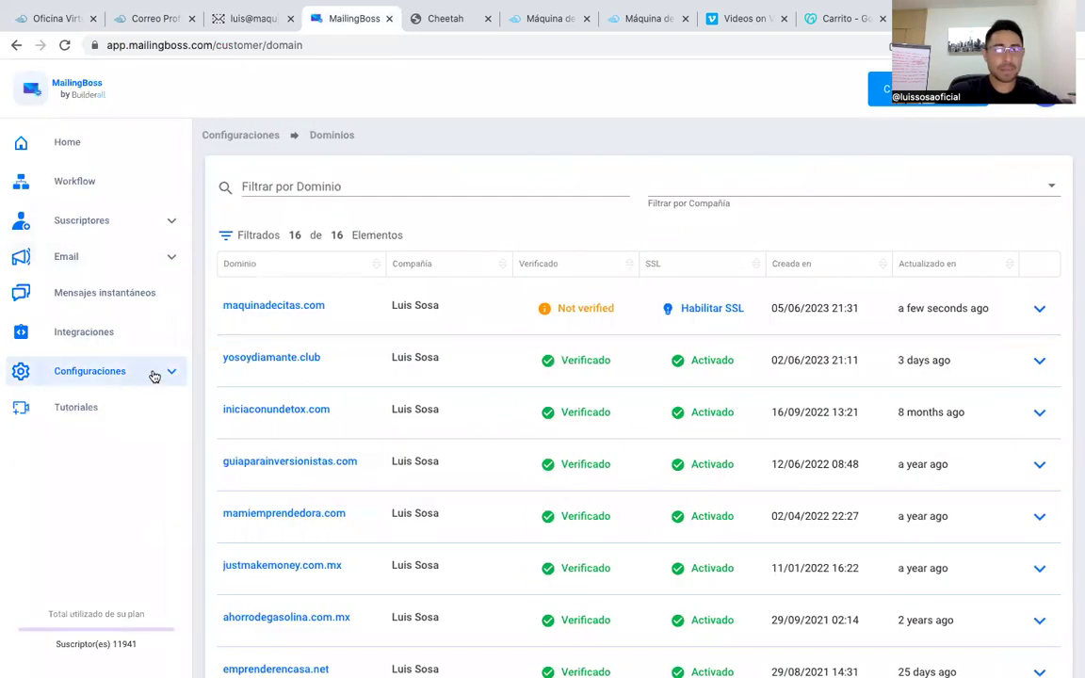
{"action": "left_click", "coordinate": [153, 376]}
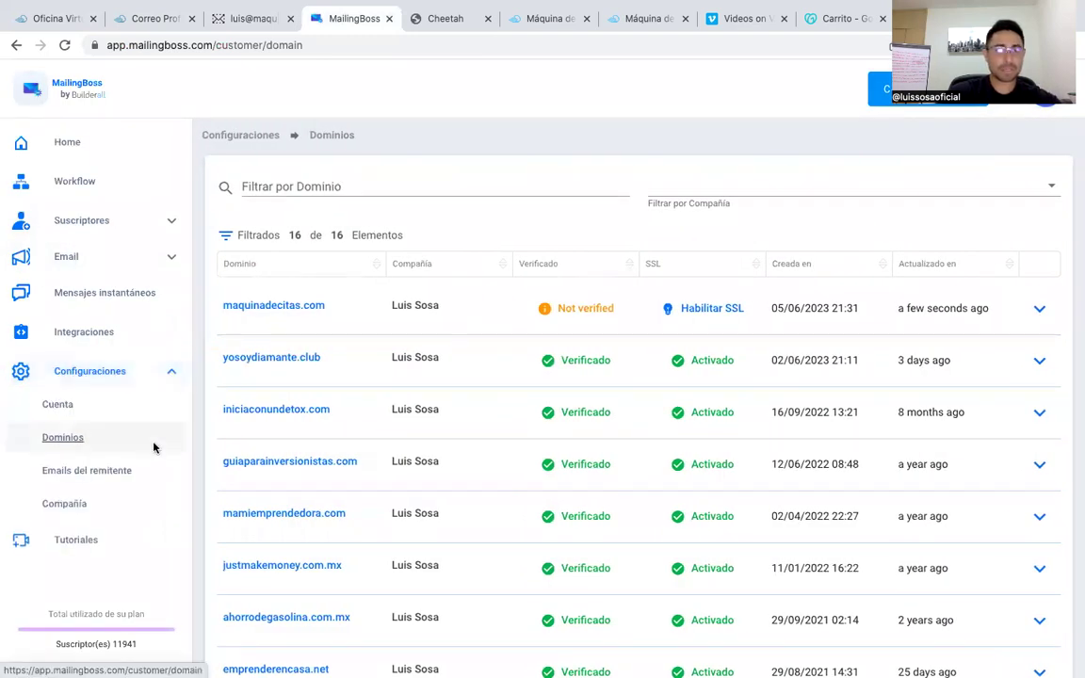
{"action": "left_click", "coordinate": [101, 473]}
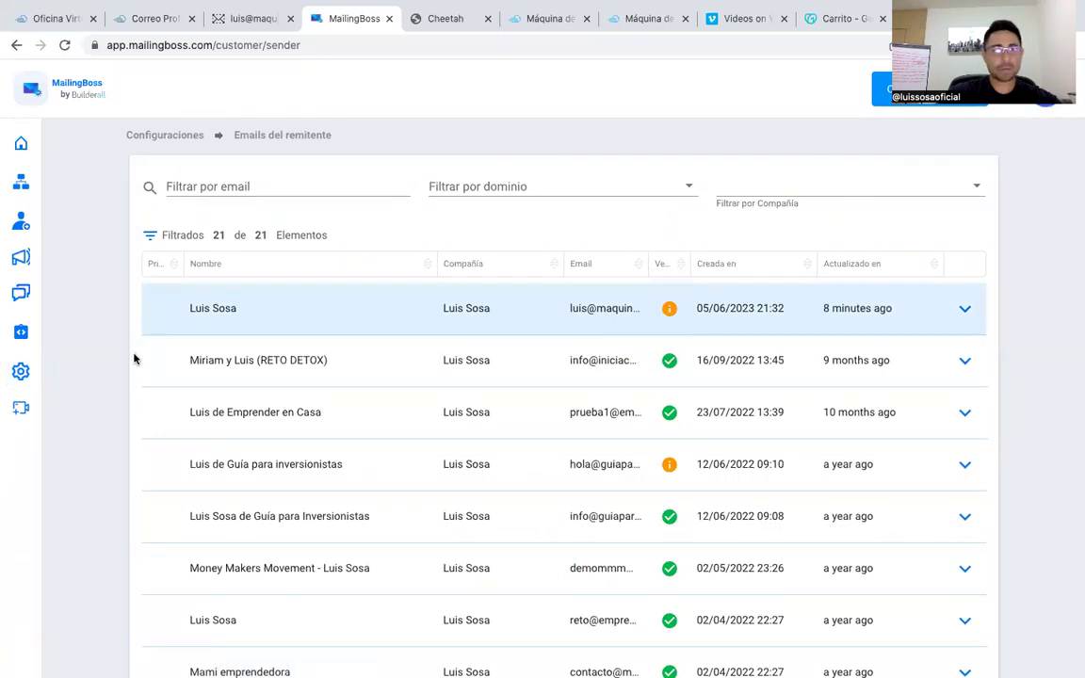
{"action": "mouse_move", "coordinate": [29, 340]}
{"action": "left_click", "coordinate": [165, 375]}
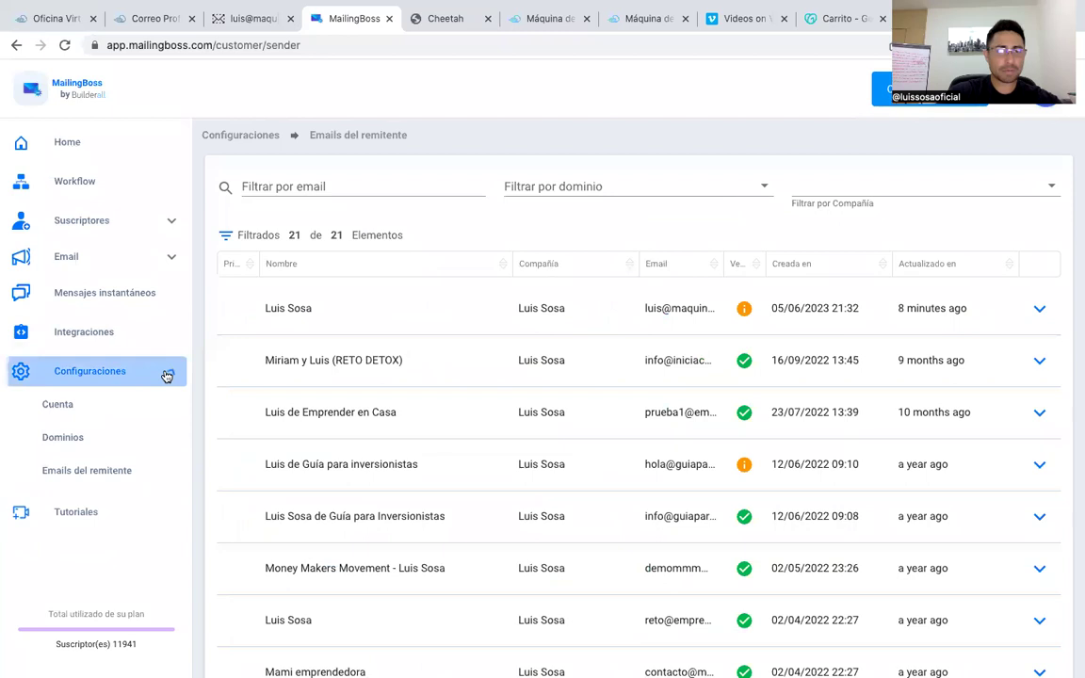
{"action": "left_click", "coordinate": [85, 438]}
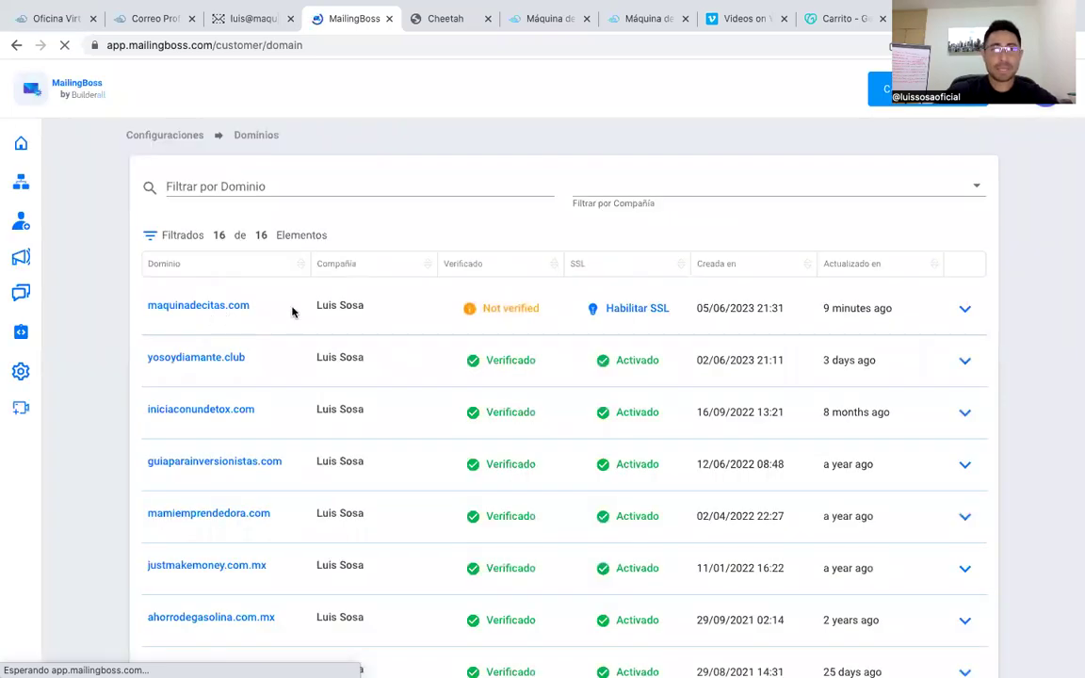
- Enable SSL for maquinadecitas.com and review its Not verified DNS connection steps
{"action": "left_click", "coordinate": [629, 309]}
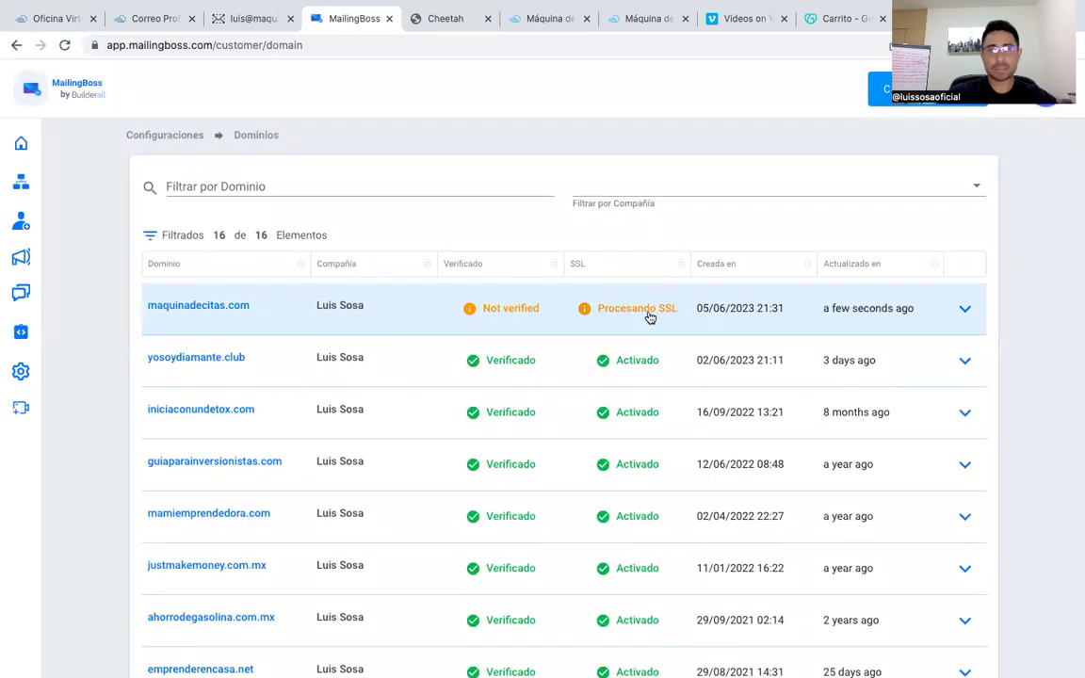
{"action": "left_click", "coordinate": [501, 309]}
{"action": "scroll", "coordinate": [422, 389], "scroll_direction": "down", "scroll_amount": 2}
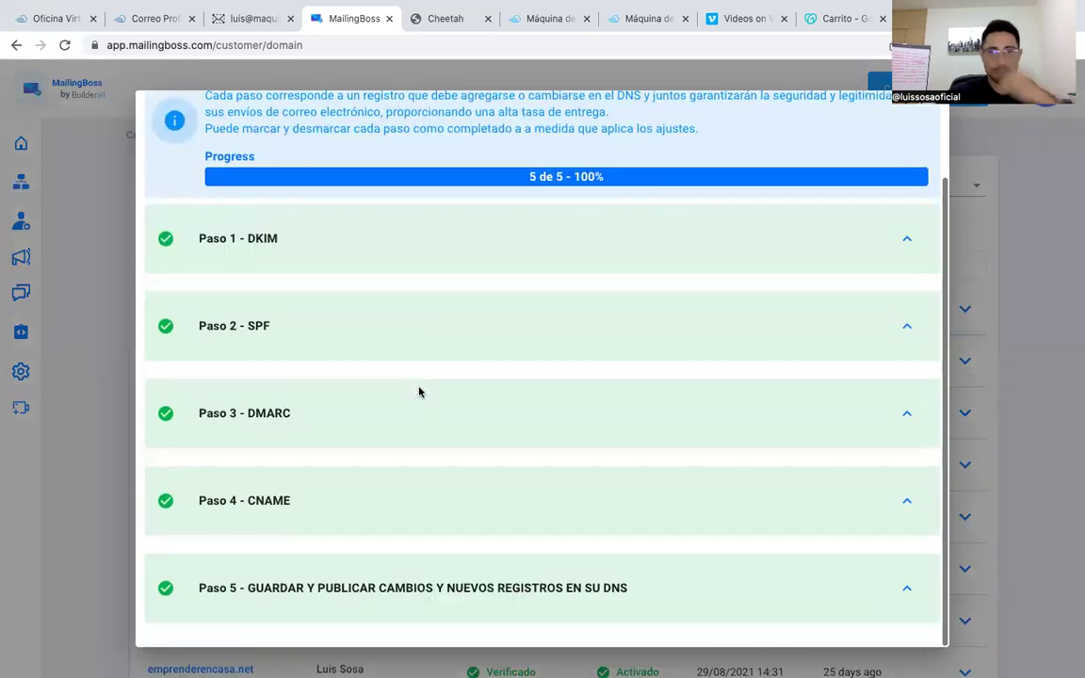
{"action": "scroll", "coordinate": [420, 393], "scroll_direction": "up", "scroll_amount": 2}
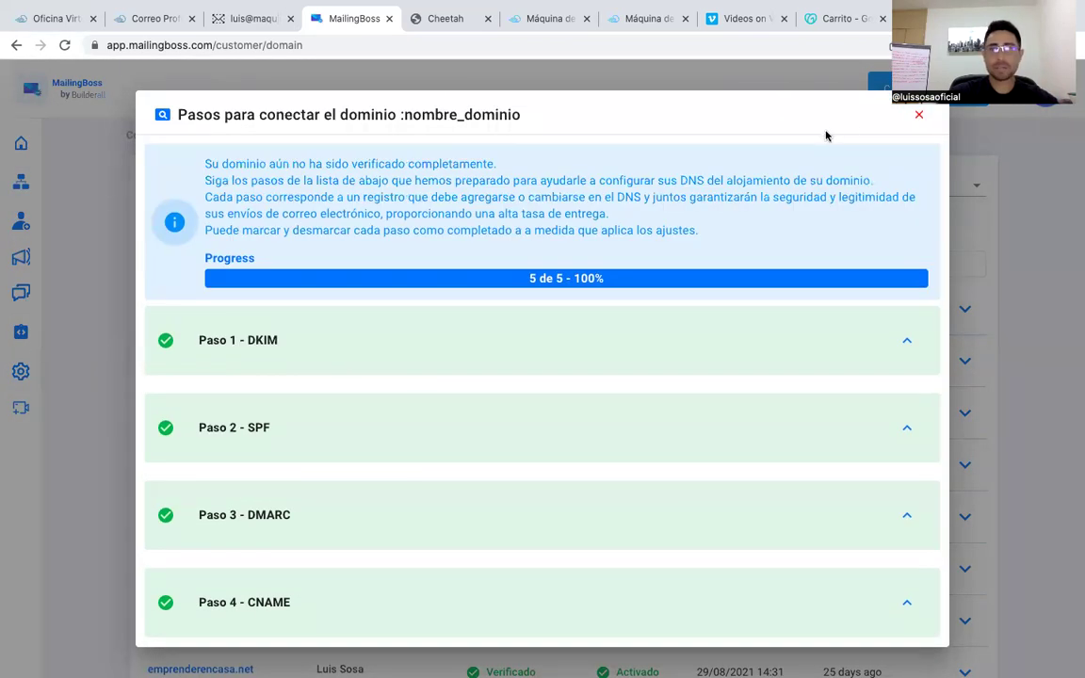
{"action": "left_click", "coordinate": [918, 114]}
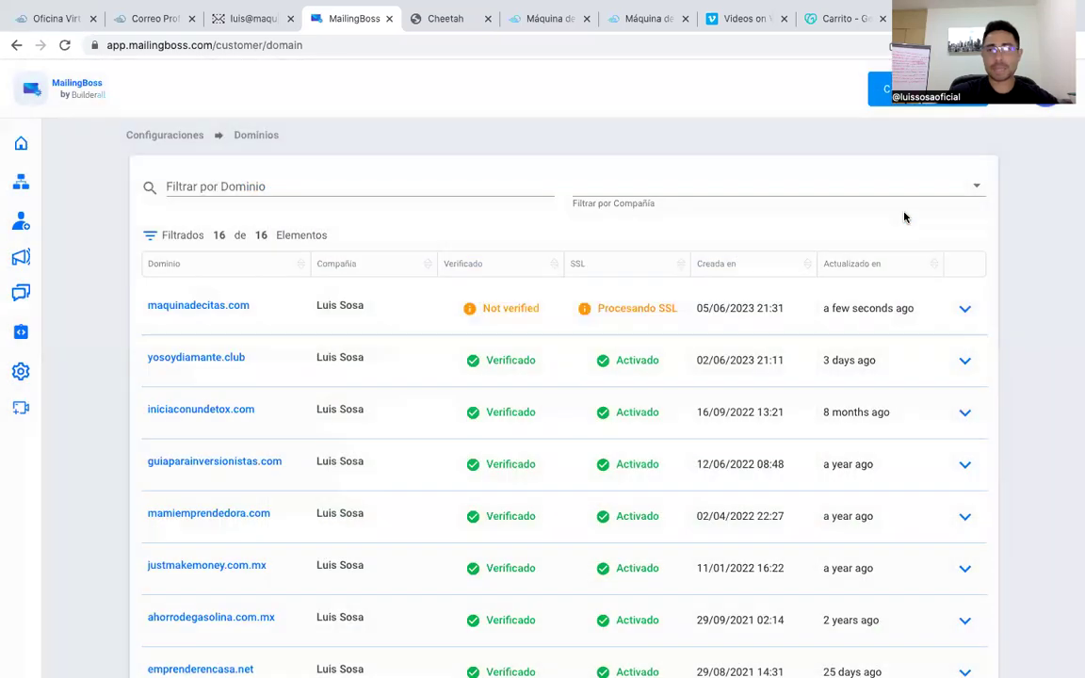
- Go to Configuraciones > Emails del remitente to see the sender list
{"action": "left_click", "coordinate": [960, 313]}
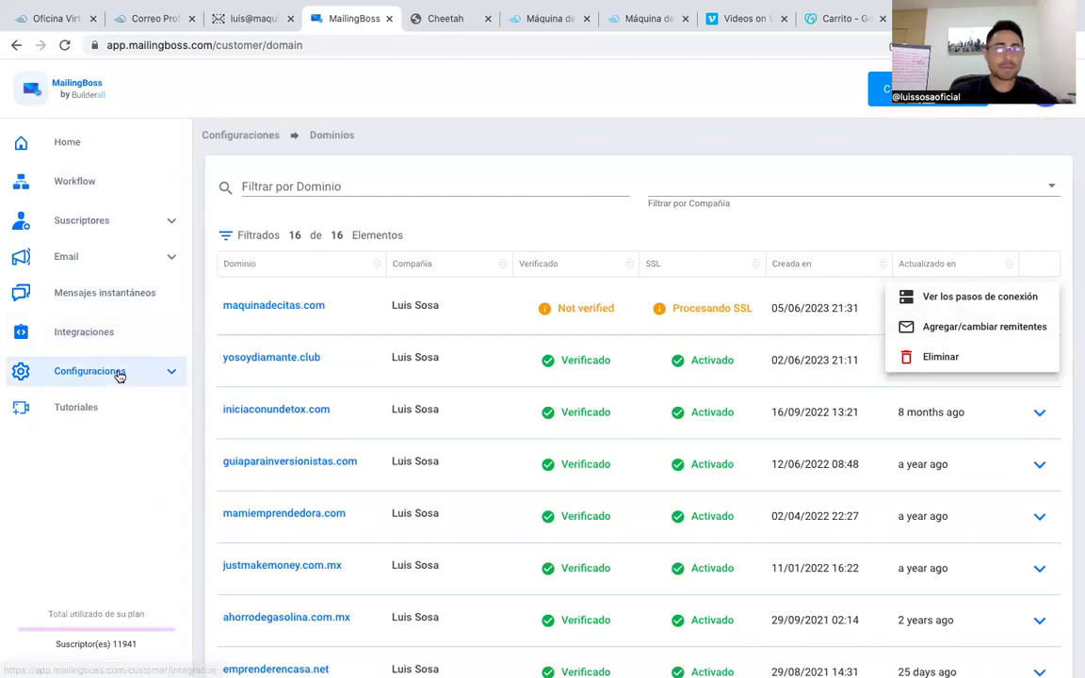
{"action": "left_click", "coordinate": [118, 374]}
{"action": "left_click", "coordinate": [106, 471]}
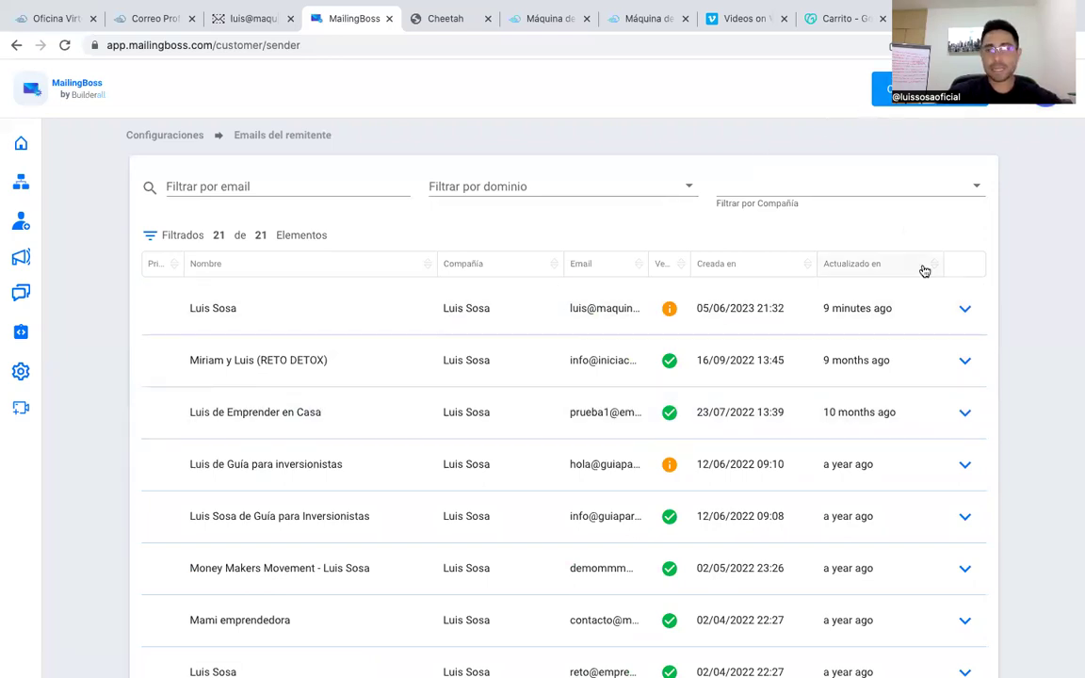
- Delete the unverified maquinadecitas.com sender
{"action": "left_click", "coordinate": [965, 309]}
{"action": "left_click", "coordinate": [853, 356]}
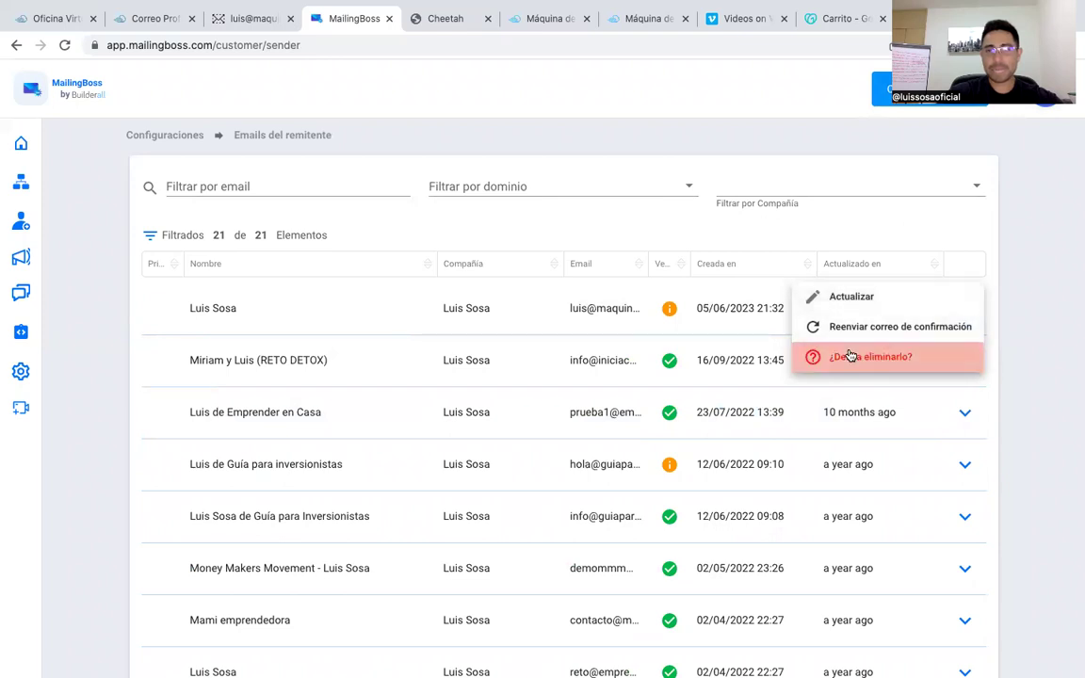
{"action": "left_click", "coordinate": [853, 356]}
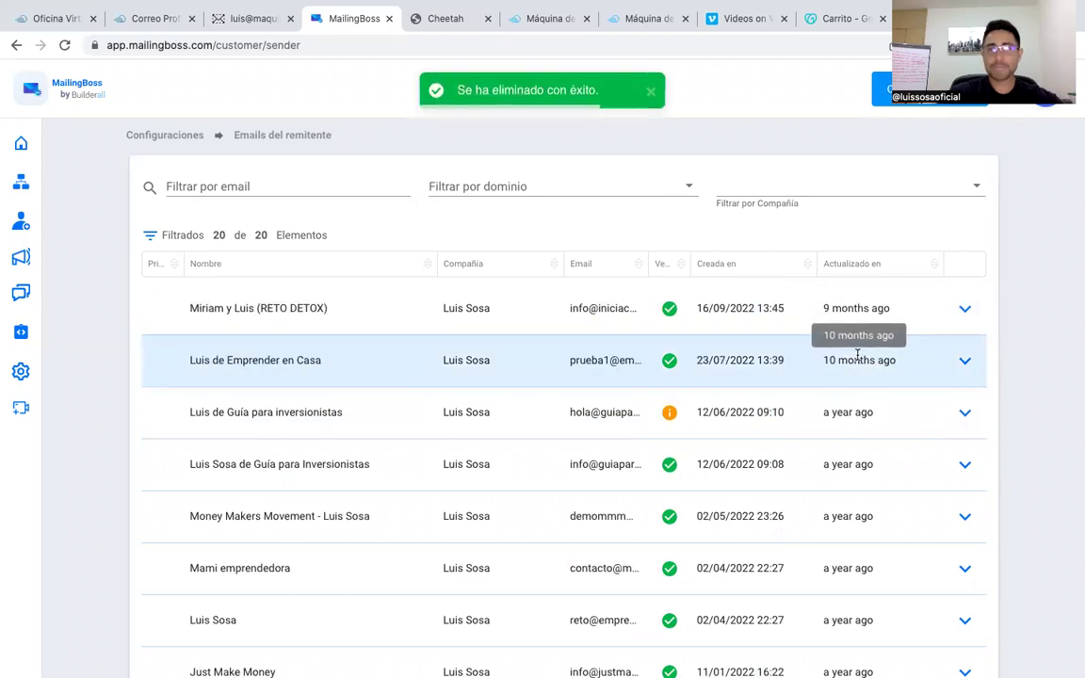
- Create a sender on domain maquinadecitas.com, moving the address into the email field, entering the name, and saving
{"action": "left_click", "coordinate": [881, 92]}
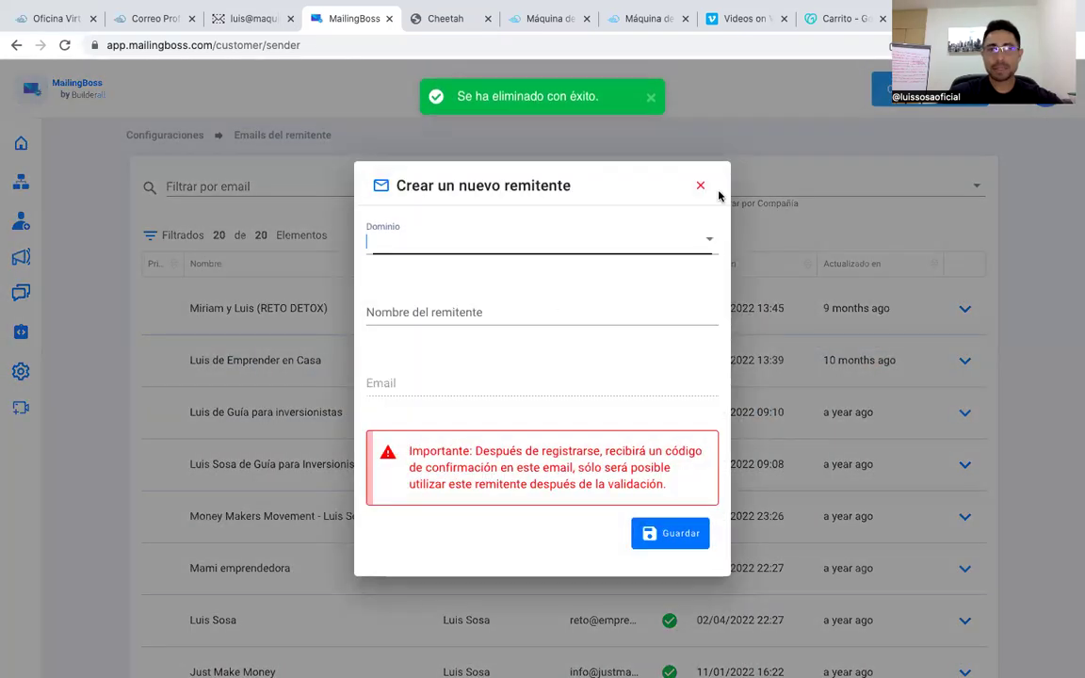
{"action": "left_click", "coordinate": [508, 245]}
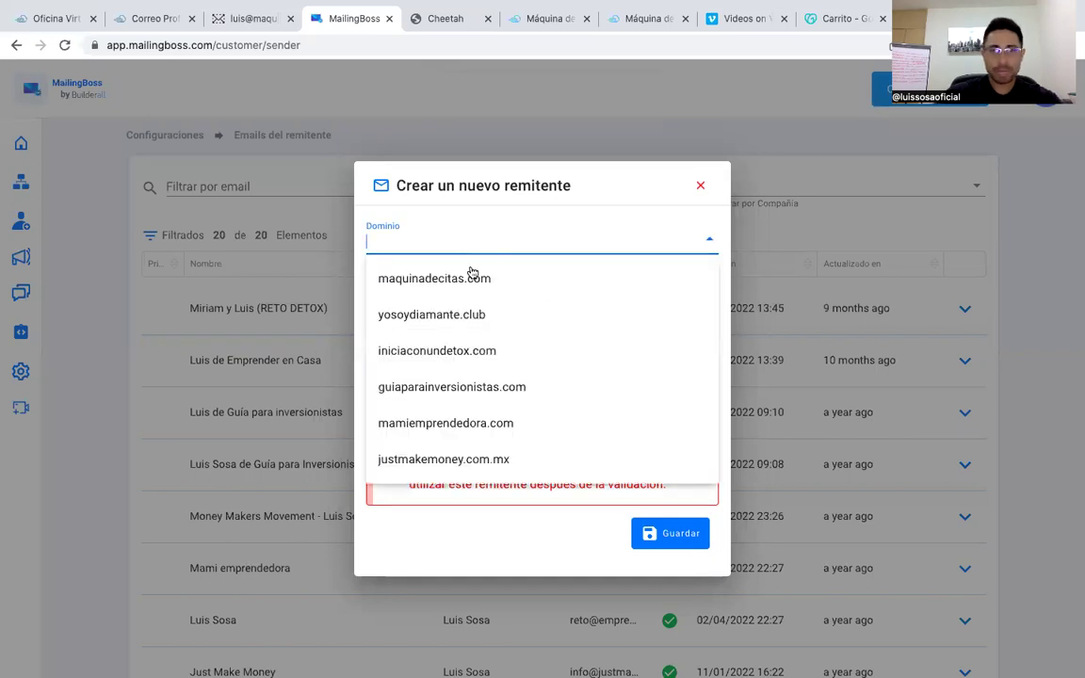
{"action": "left_click", "coordinate": [472, 275]}
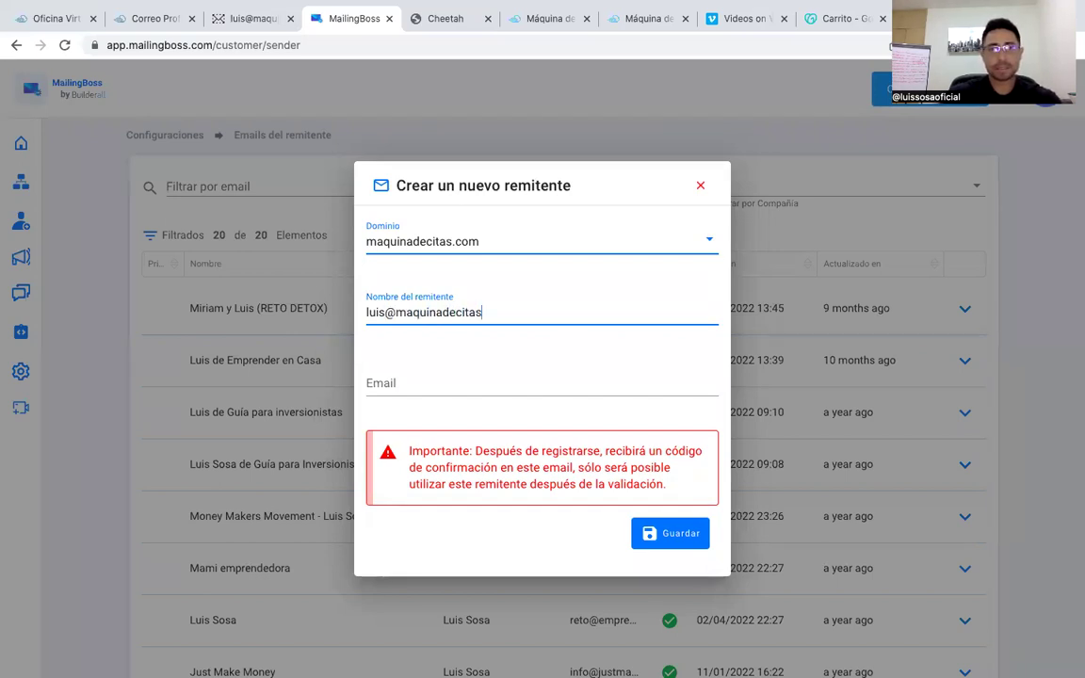
{"action": "triple_click", "coordinate": [420, 312]}
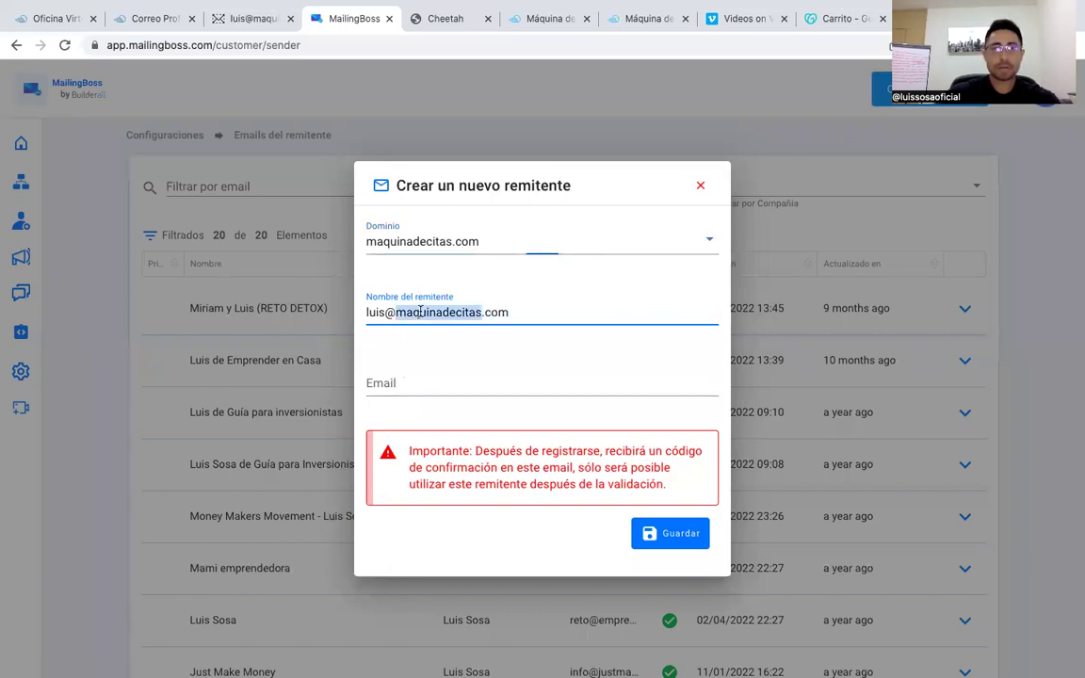
{"action": "key", "text": "ctrl+x"}
{"action": "left_click", "coordinate": [416, 380]}
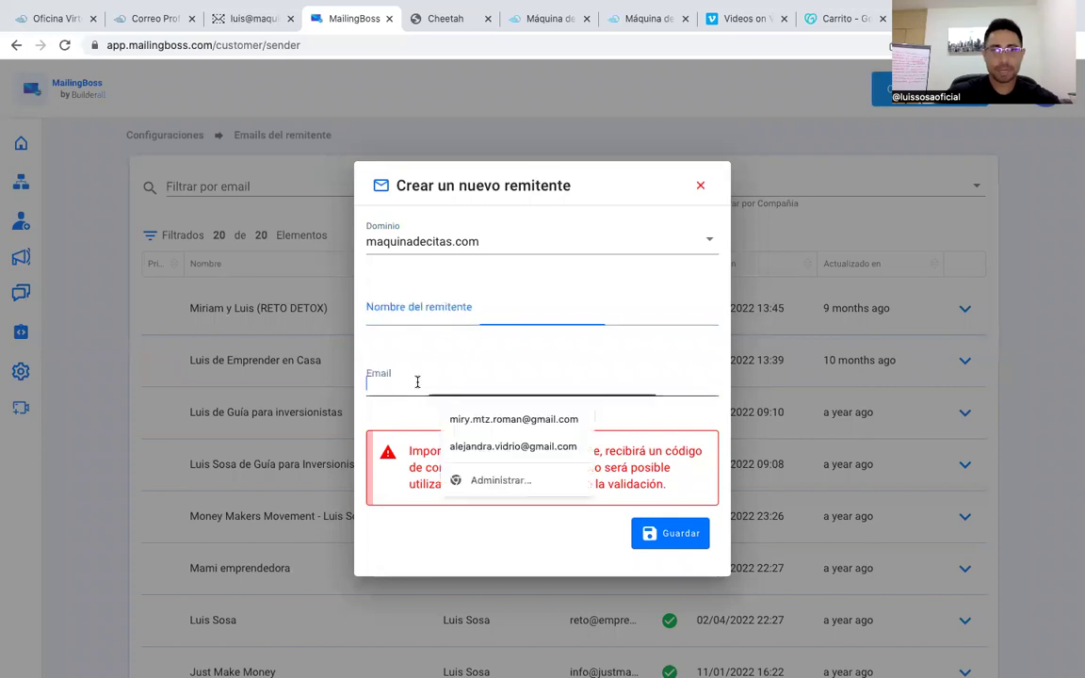
{"action": "key", "text": "ctrl+v"}
{"action": "left_click", "coordinate": [387, 311]}
{"action": "type", "text": "Lu"}
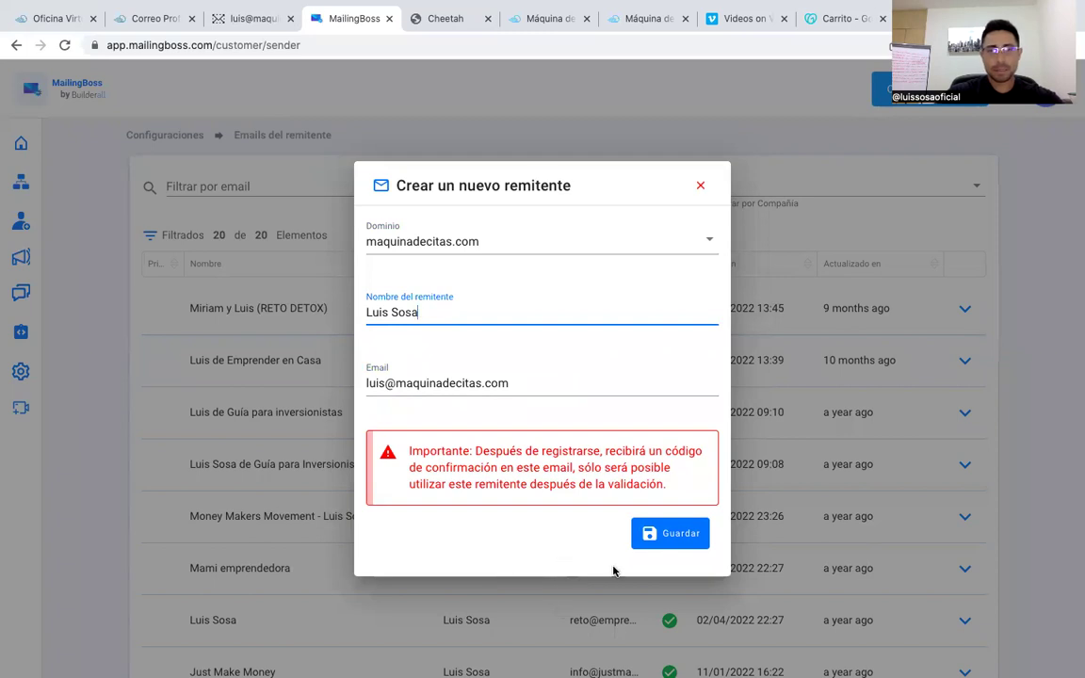
{"action": "left_click", "coordinate": [678, 534]}
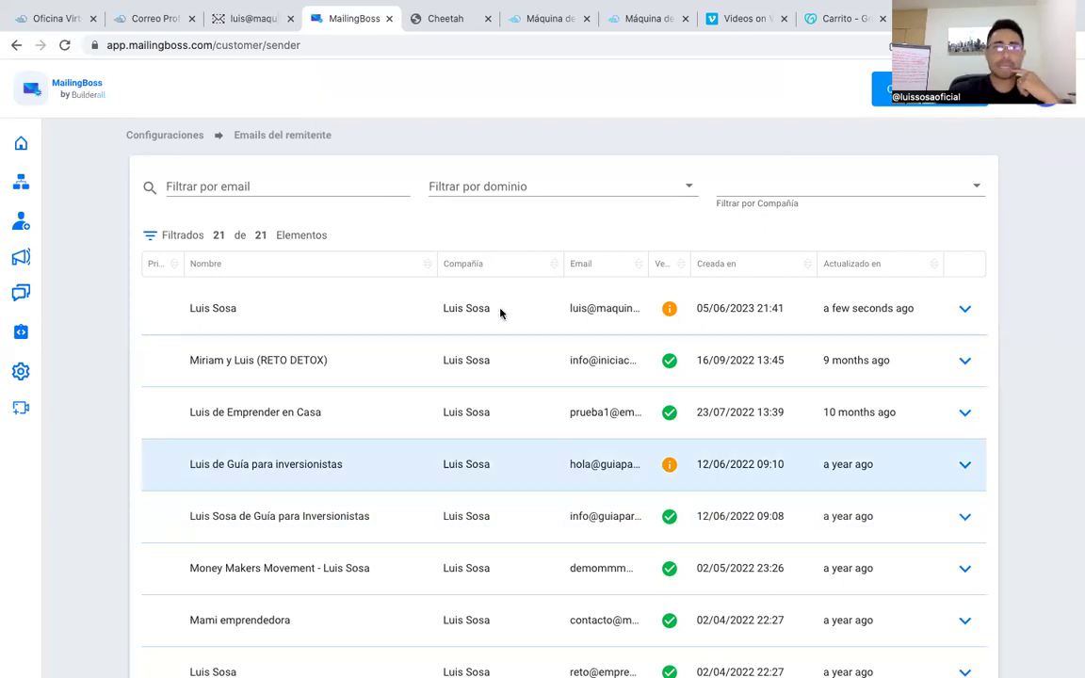
- Refresh the webmail inbox twice to check for the confirmation email
{"action": "left_click", "coordinate": [259, 20]}
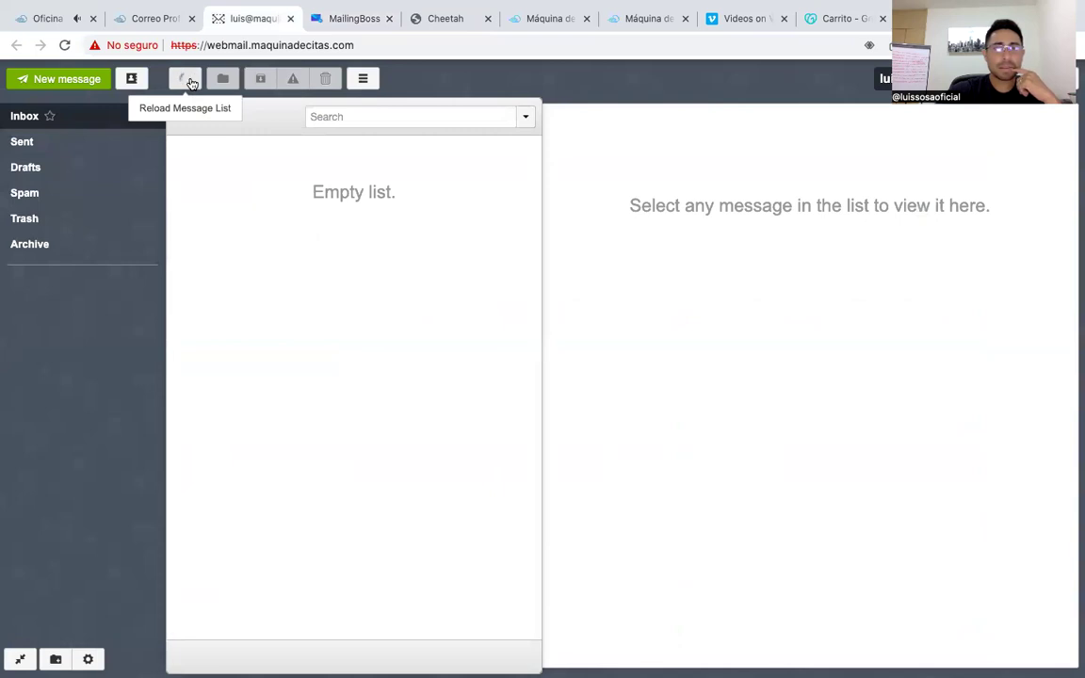
{"action": "left_click", "coordinate": [190, 83]}
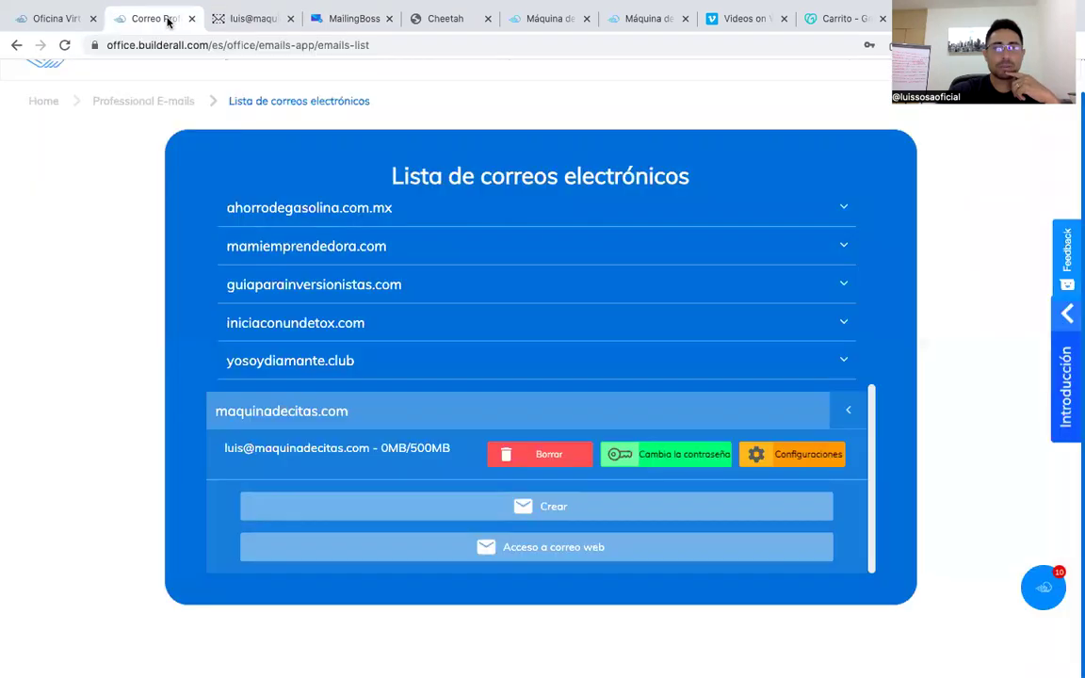
{"action": "left_click", "coordinate": [162, 19]}
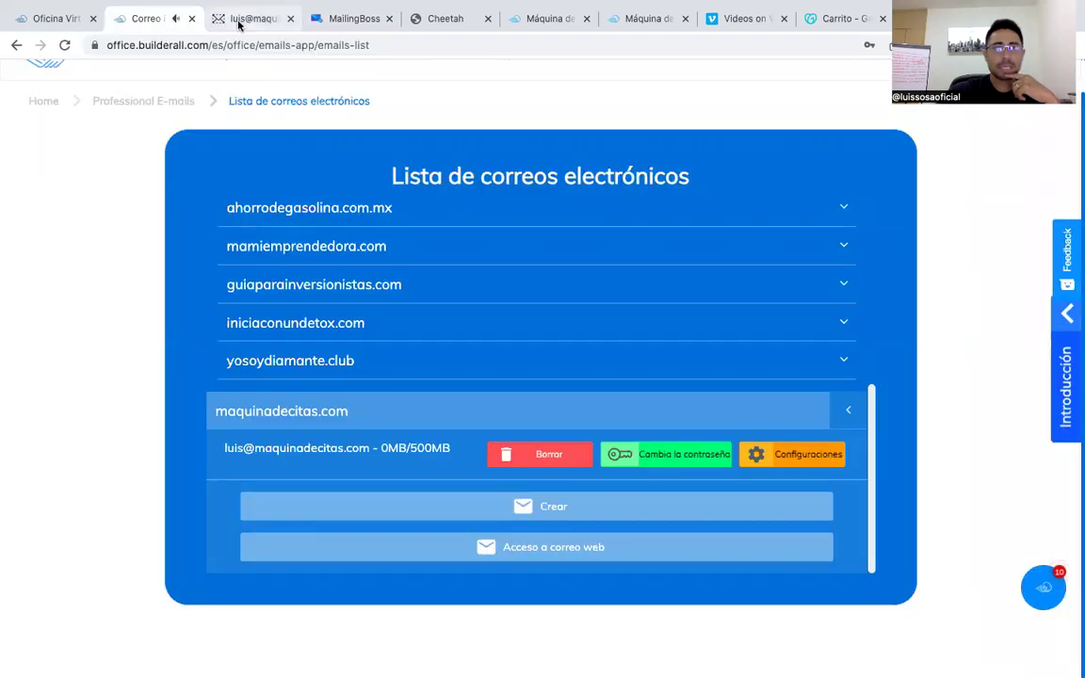
{"action": "left_click", "coordinate": [243, 19]}
{"action": "left_click", "coordinate": [187, 81]}
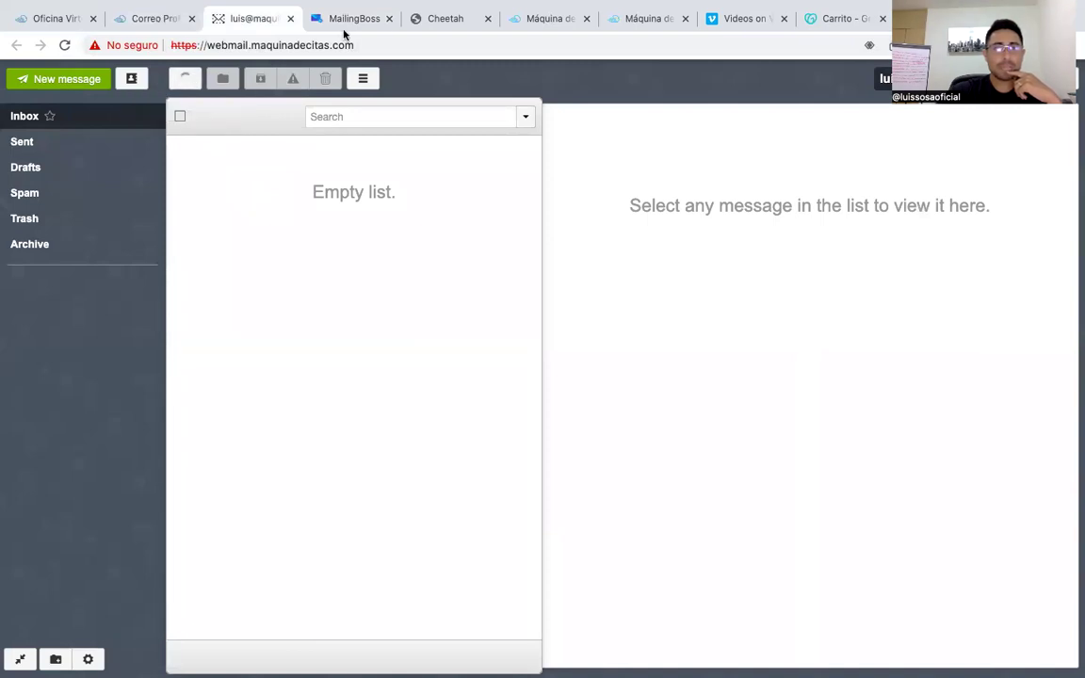
- Resend the confirmation email for the new maquinadecitas.com sender, then return to webmail
{"action": "left_click", "coordinate": [352, 21]}
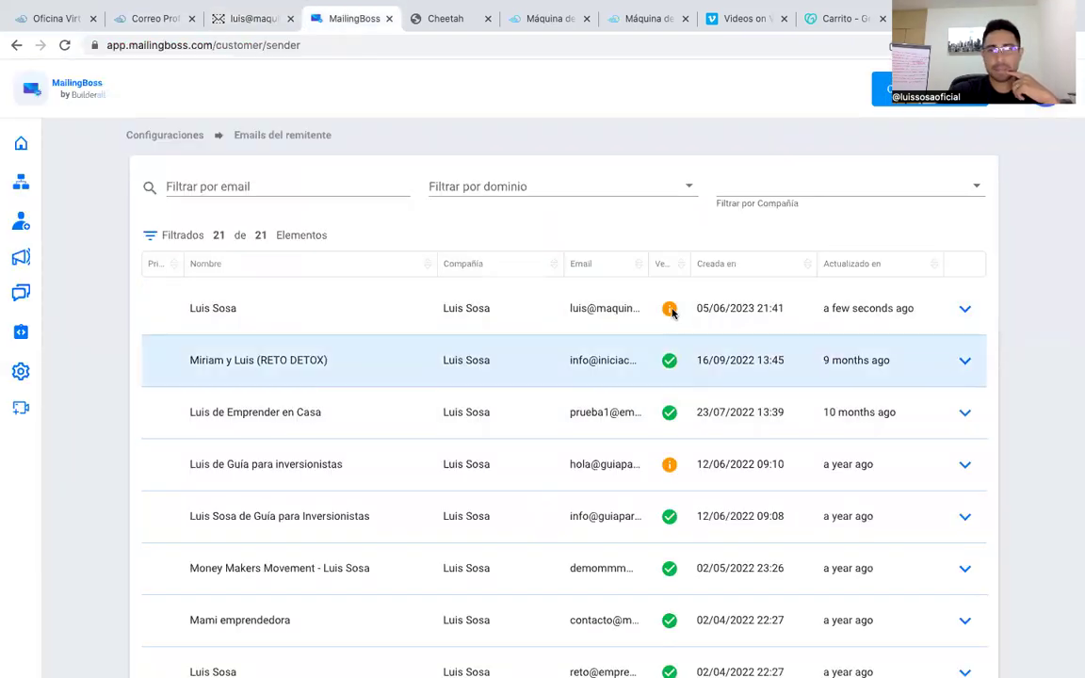
{"action": "mouse_move", "coordinate": [671, 311]}
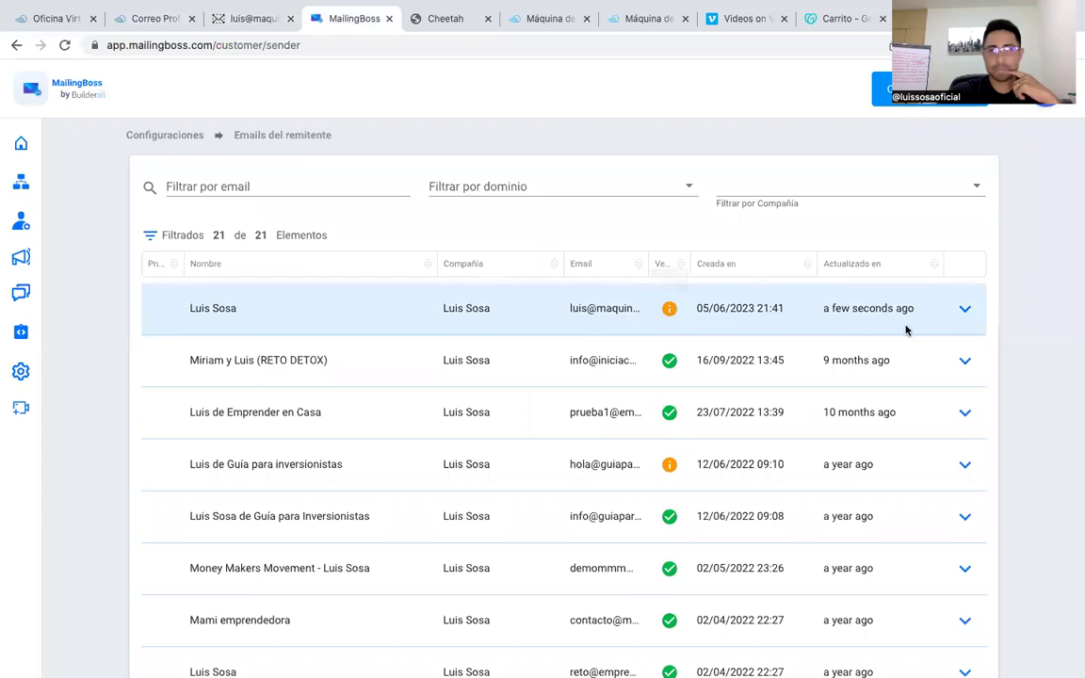
{"action": "left_click", "coordinate": [965, 309]}
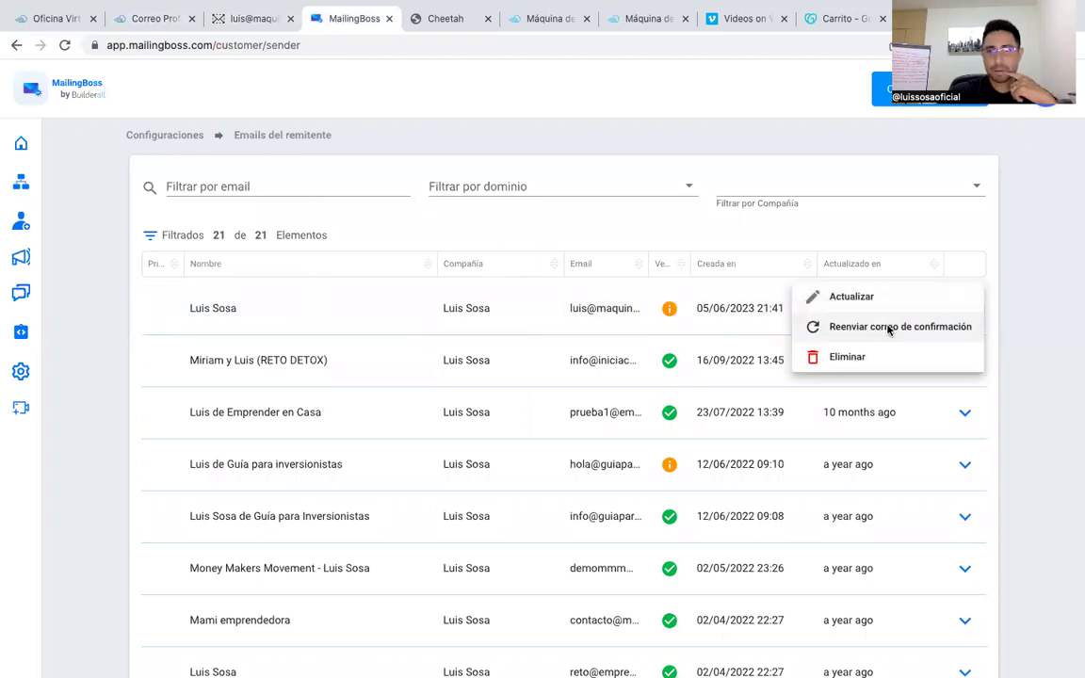
{"action": "left_click", "coordinate": [889, 327]}
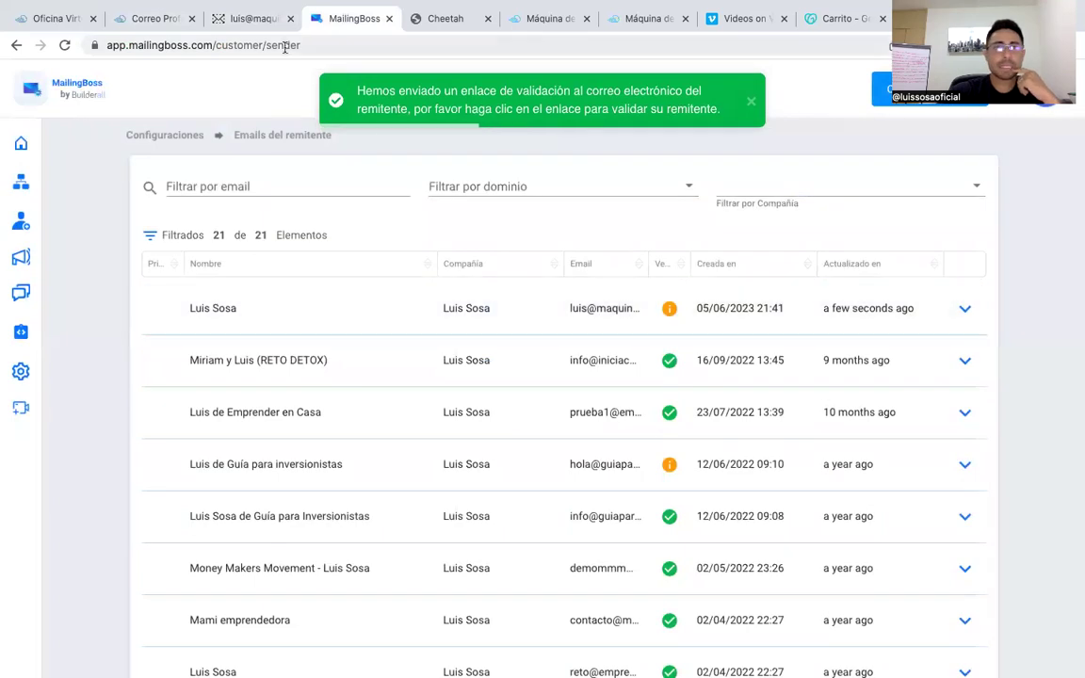
{"action": "left_click", "coordinate": [267, 21]}
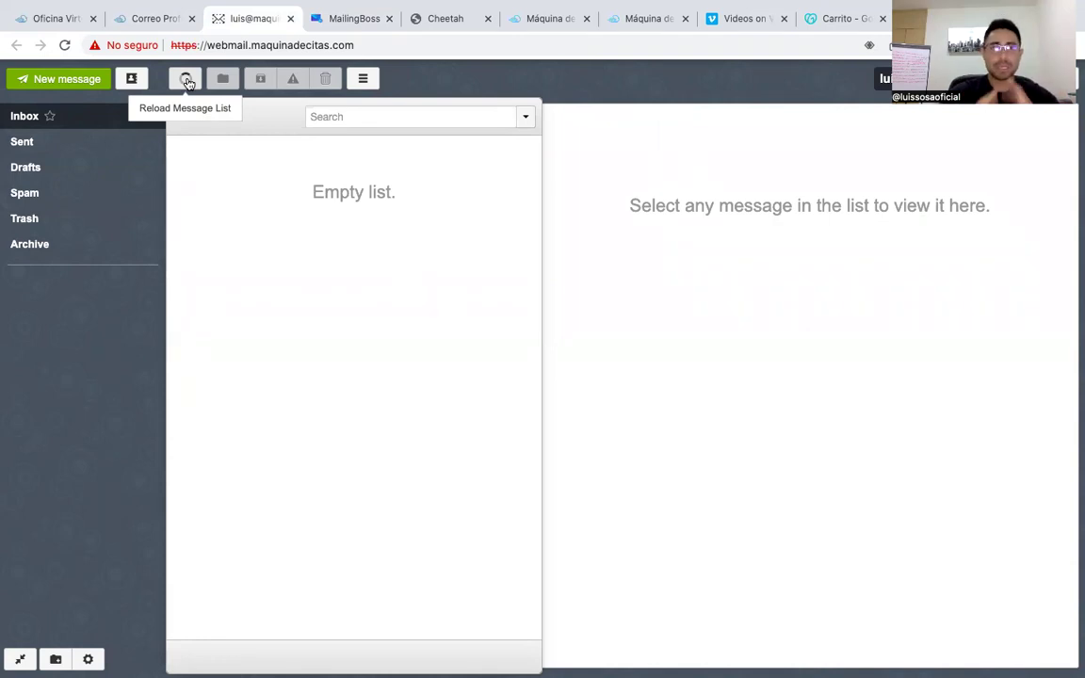
- Refresh the inbox again, then review the site's domain information page
{"action": "left_click", "coordinate": [187, 80]}
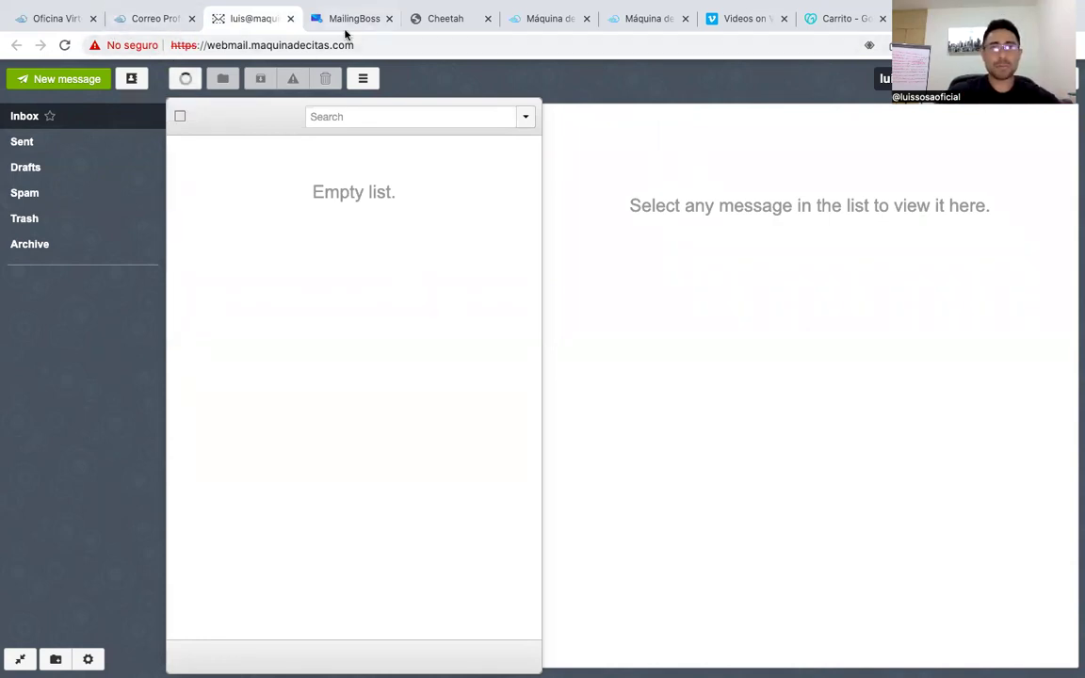
{"action": "left_click", "coordinate": [448, 20]}
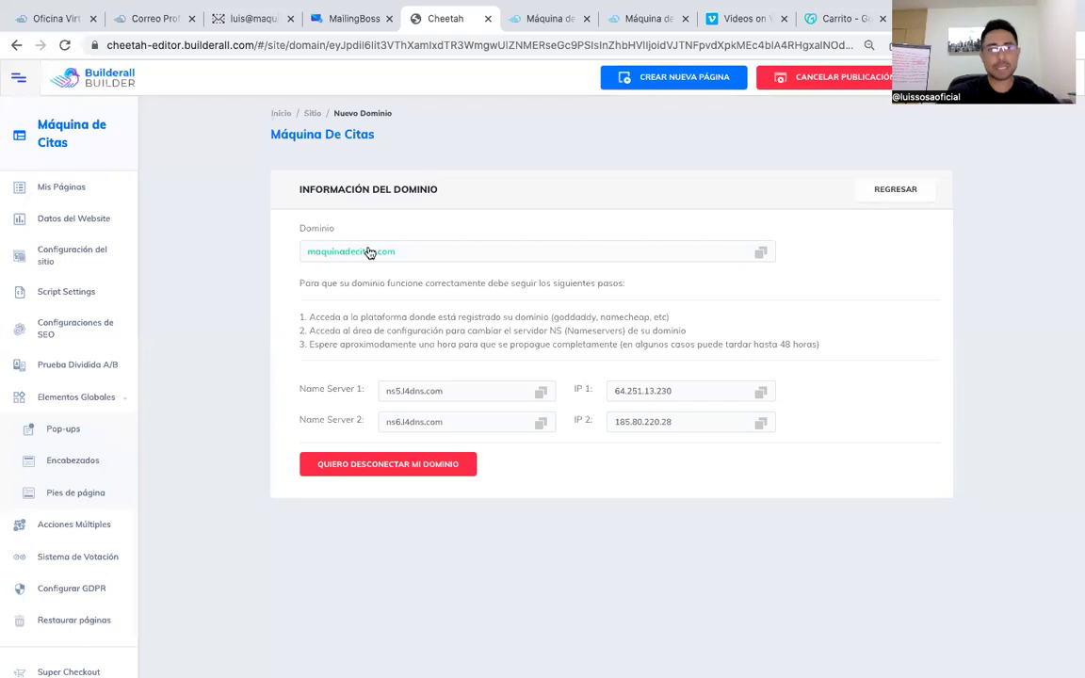
{"action": "scroll", "coordinate": [38, 424], "scroll_direction": "down", "scroll_amount": 3}
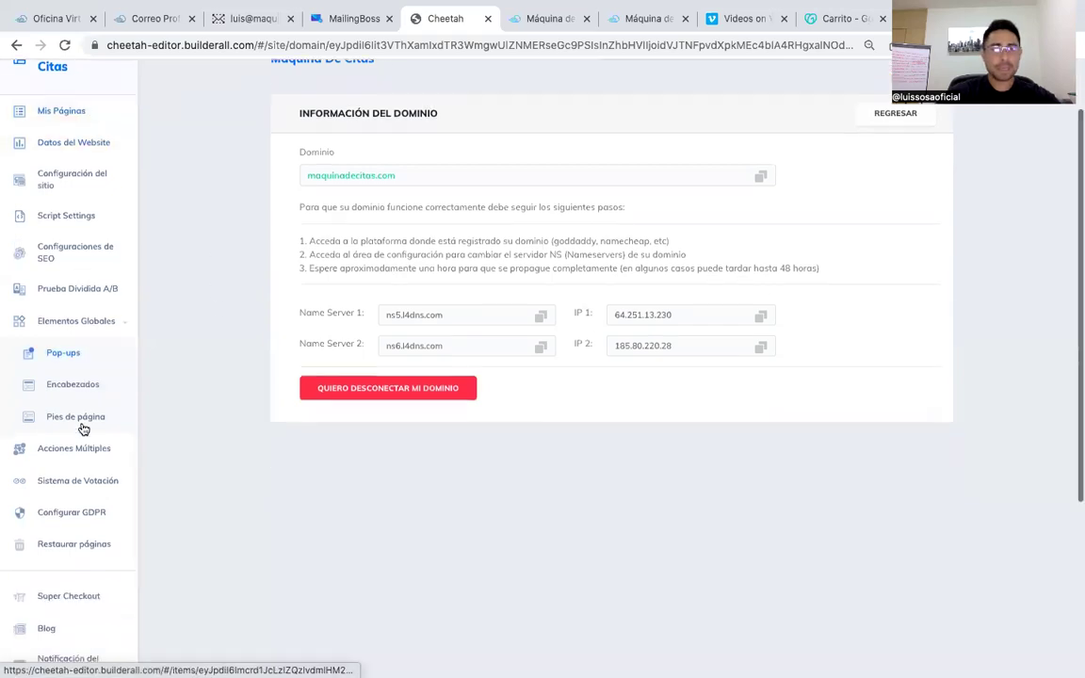
{"action": "scroll", "coordinate": [390, 300], "scroll_direction": "up", "scroll_amount": 3}
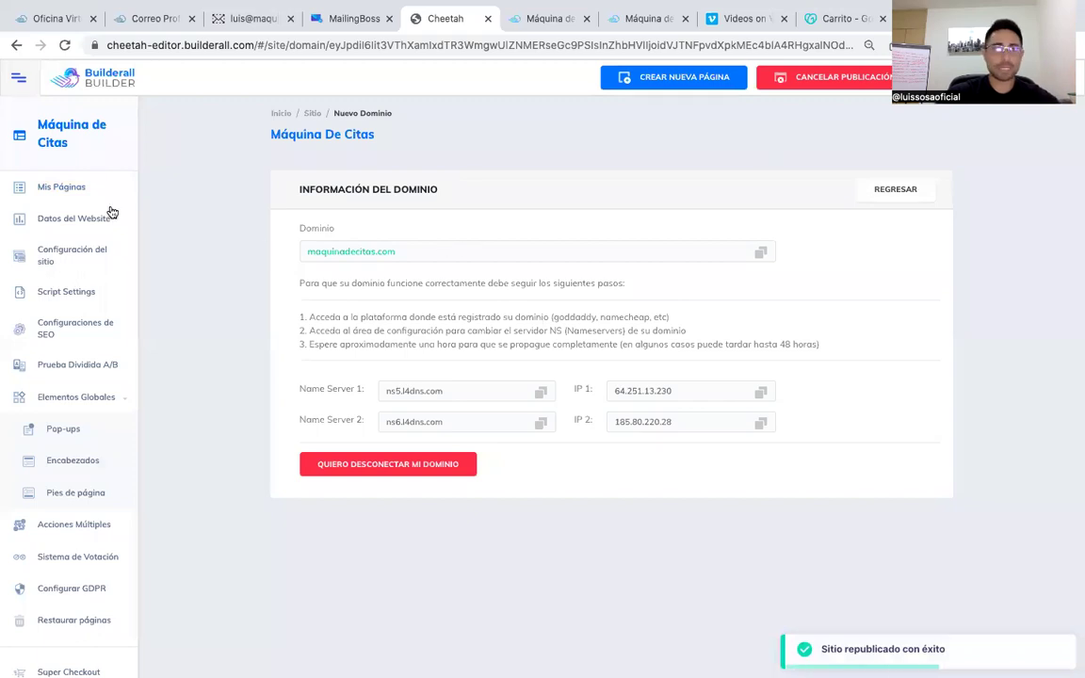
- From Mis Páginas, open the registration page live with Ir al sitio web
{"action": "left_click", "coordinate": [84, 191]}
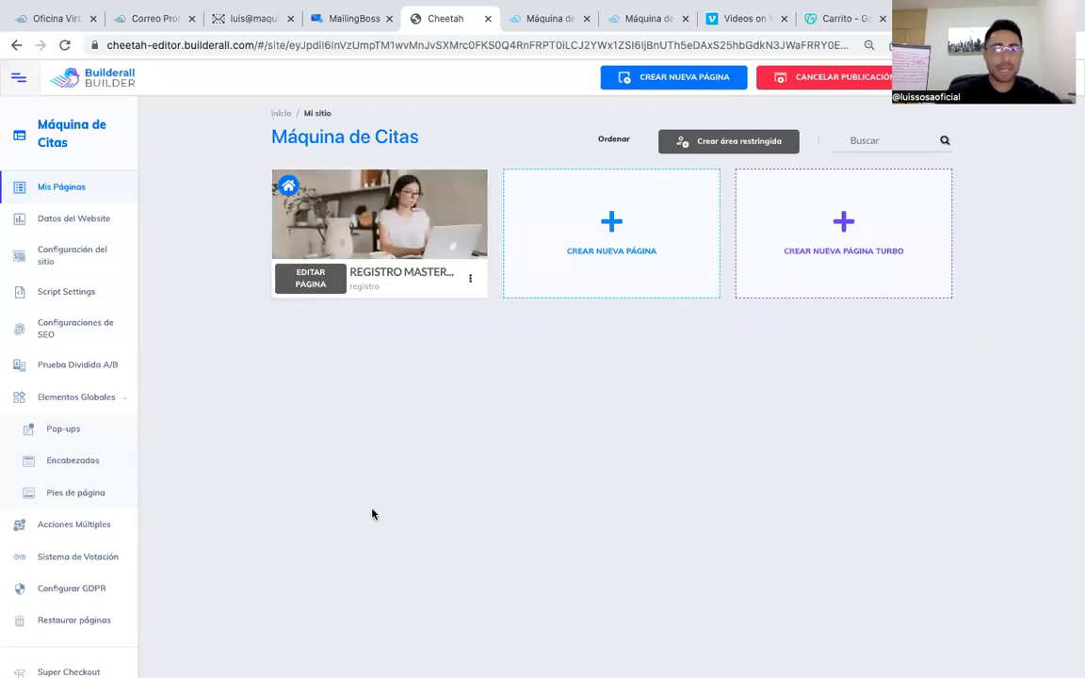
{"action": "left_click", "coordinate": [469, 282]}
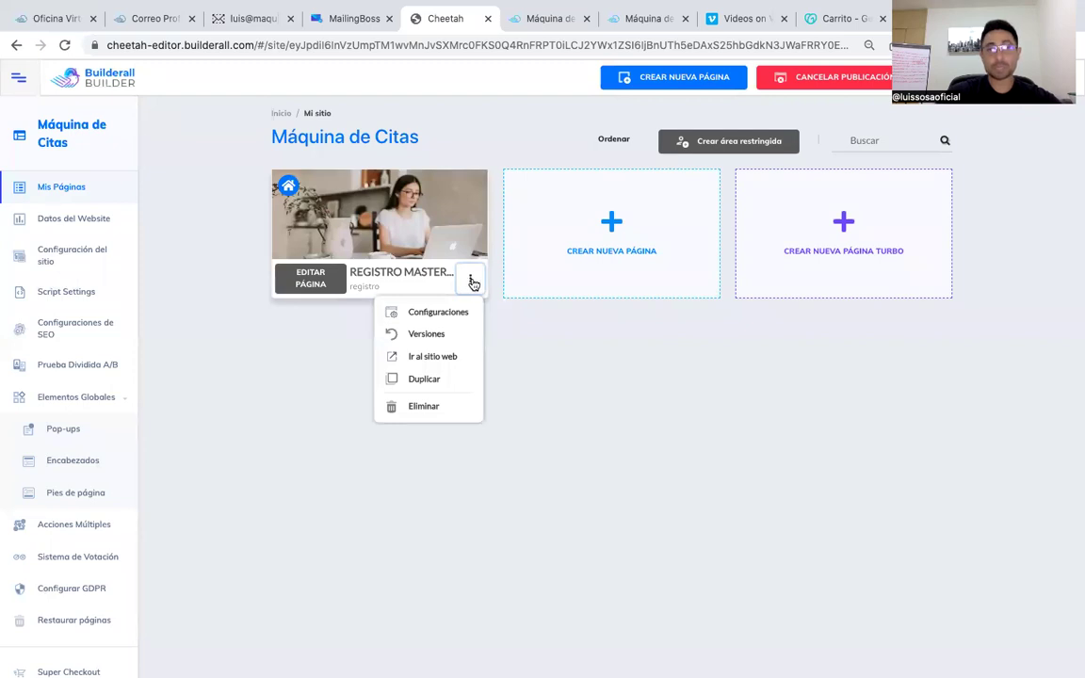
{"action": "left_click", "coordinate": [435, 359]}
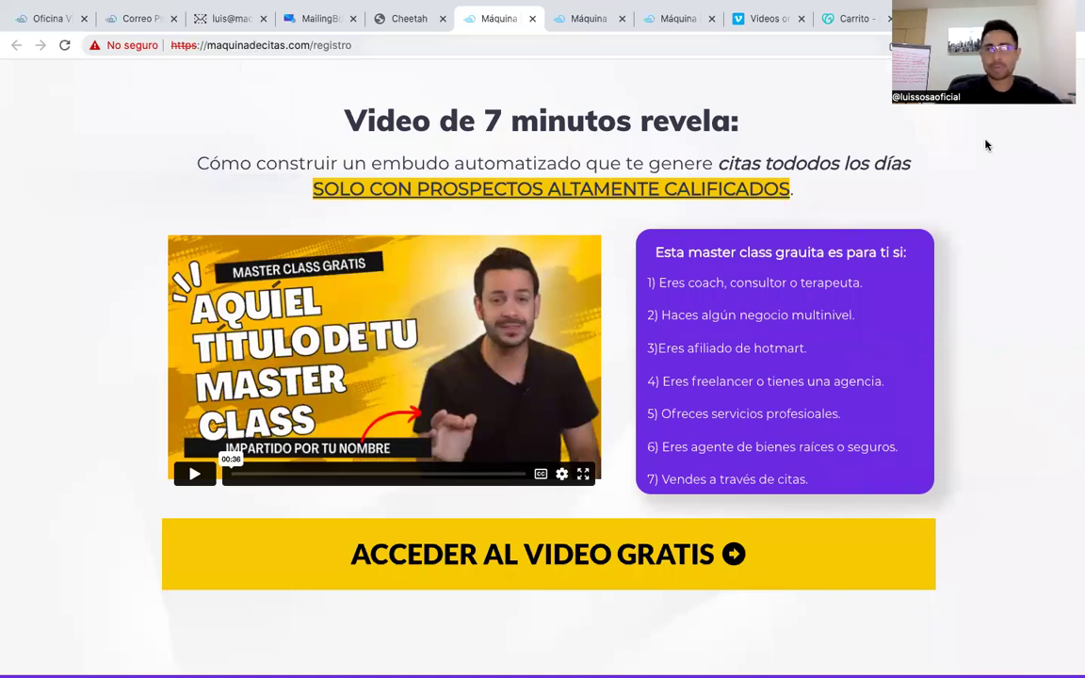
- Load maquinadecitas.com in a new Chrome incognito window
{"action": "left_click", "coordinate": [1072, 44]}
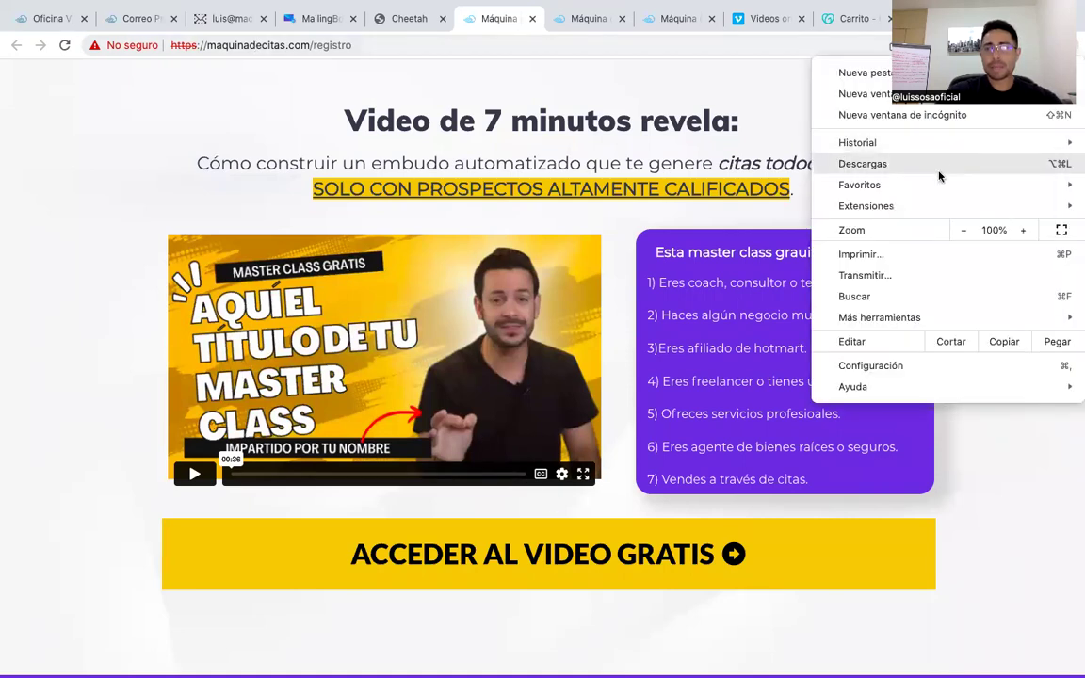
{"action": "left_click", "coordinate": [923, 115]}
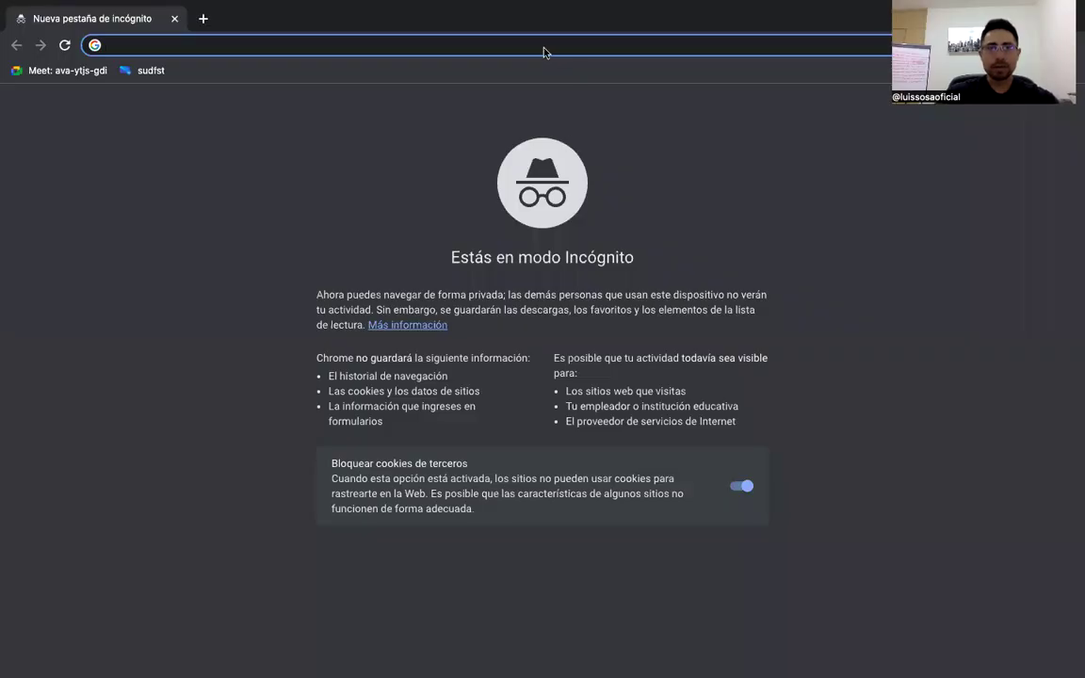
{"action": "type", "text": "maquina"}
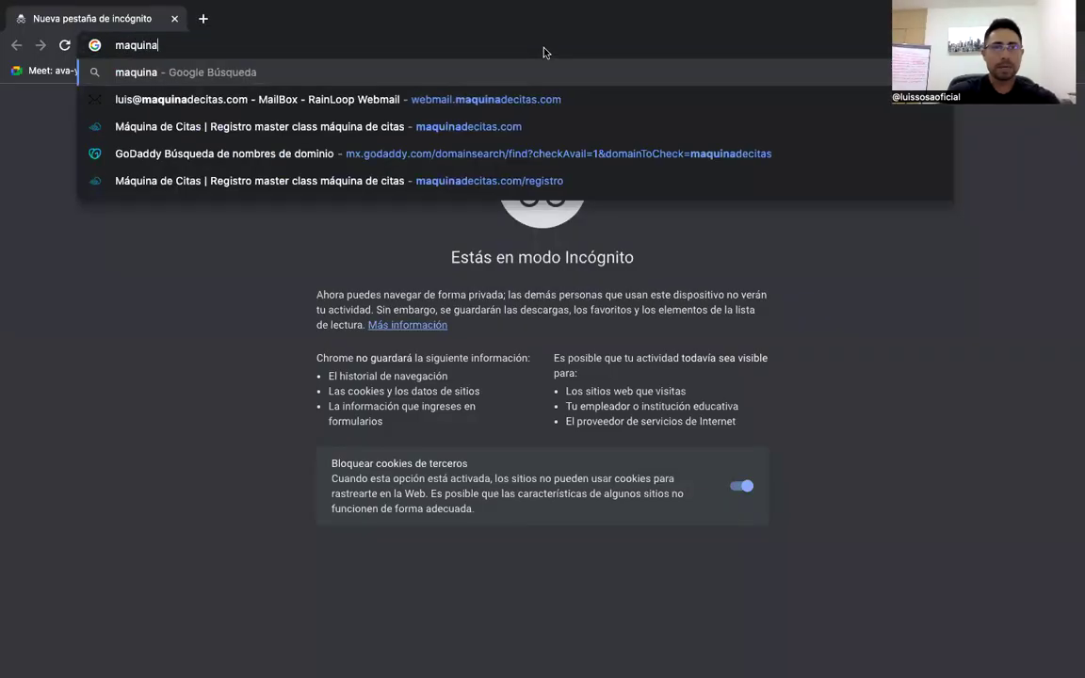
{"action": "type", "text": "decitas"}
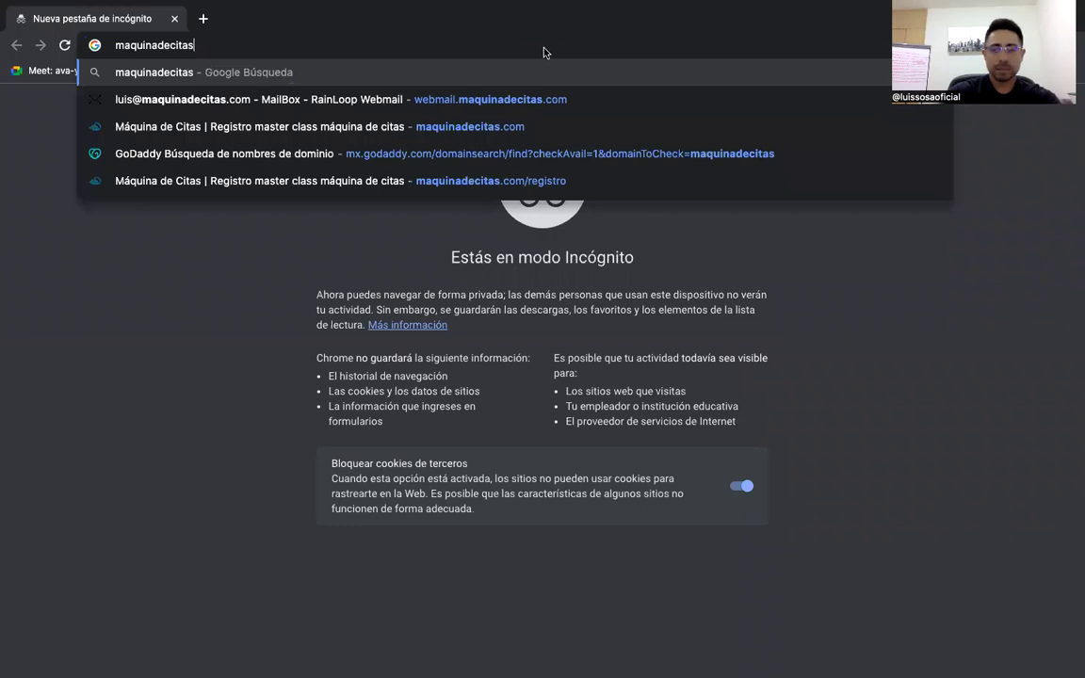
{"action": "type", "text": ".com"}
{"action": "key", "text": "Return"}
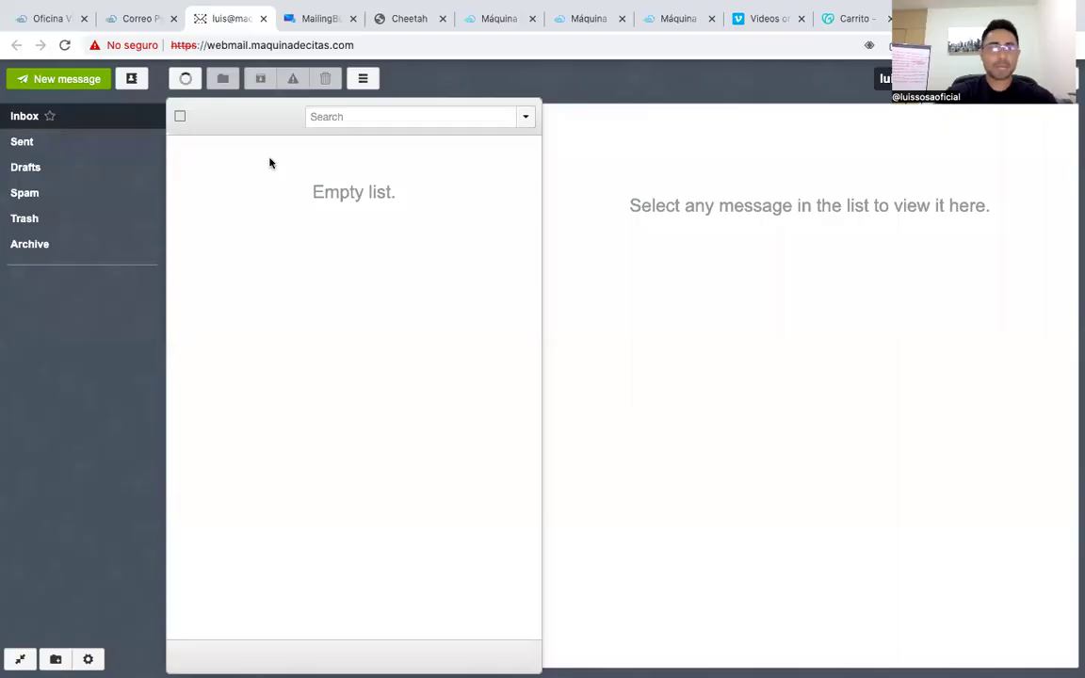
{"action": "left_click", "coordinate": [65, 46]}
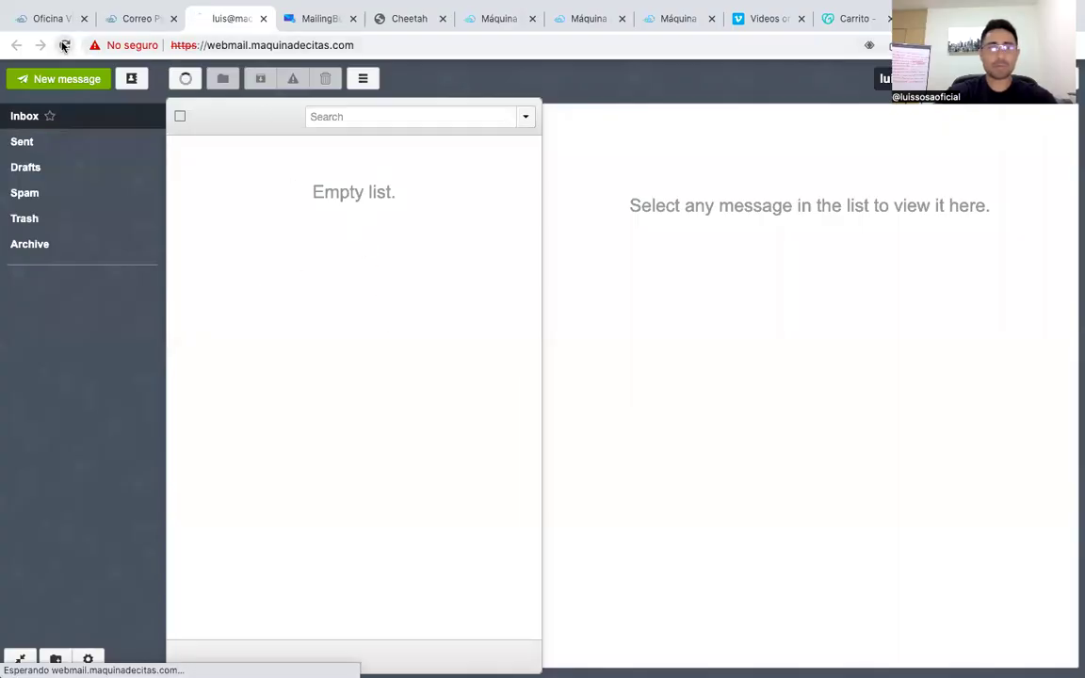